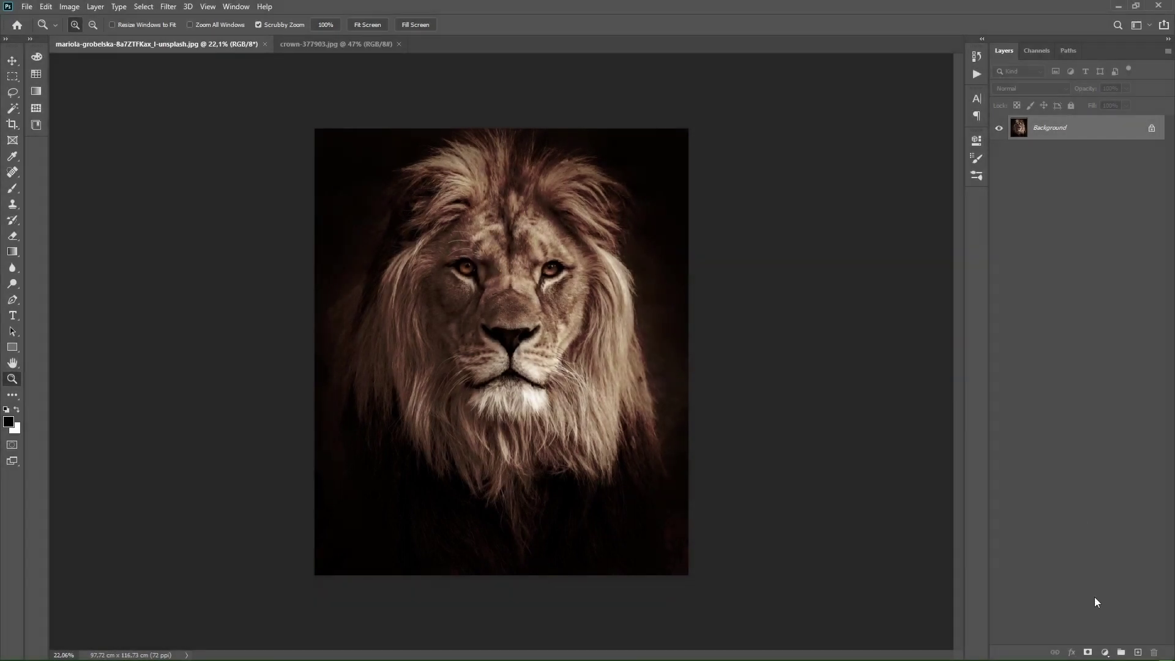
Add a Levels adjustment to the lion photo with input levels 27 / 1.44 / 230.
click(1105, 652)
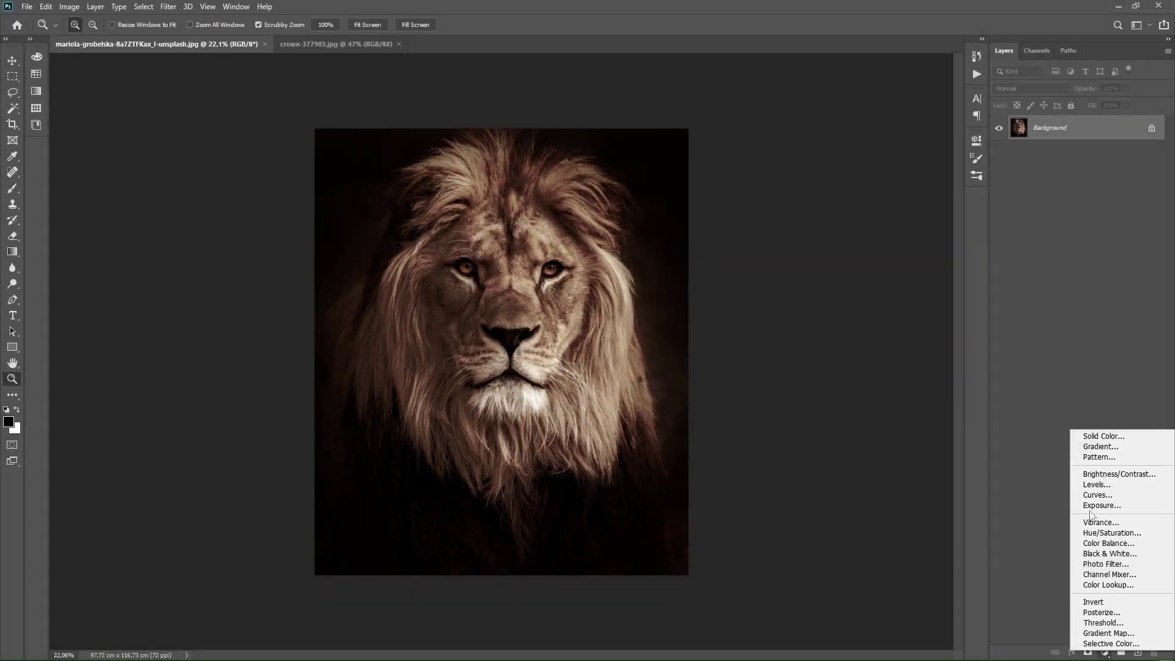
click(1092, 486)
mouse_move(857, 266)
mouse_down()
mouse_move(798, 268)
mouse_move(854, 266)
mouse_up()
drag(935, 265, 921, 267)
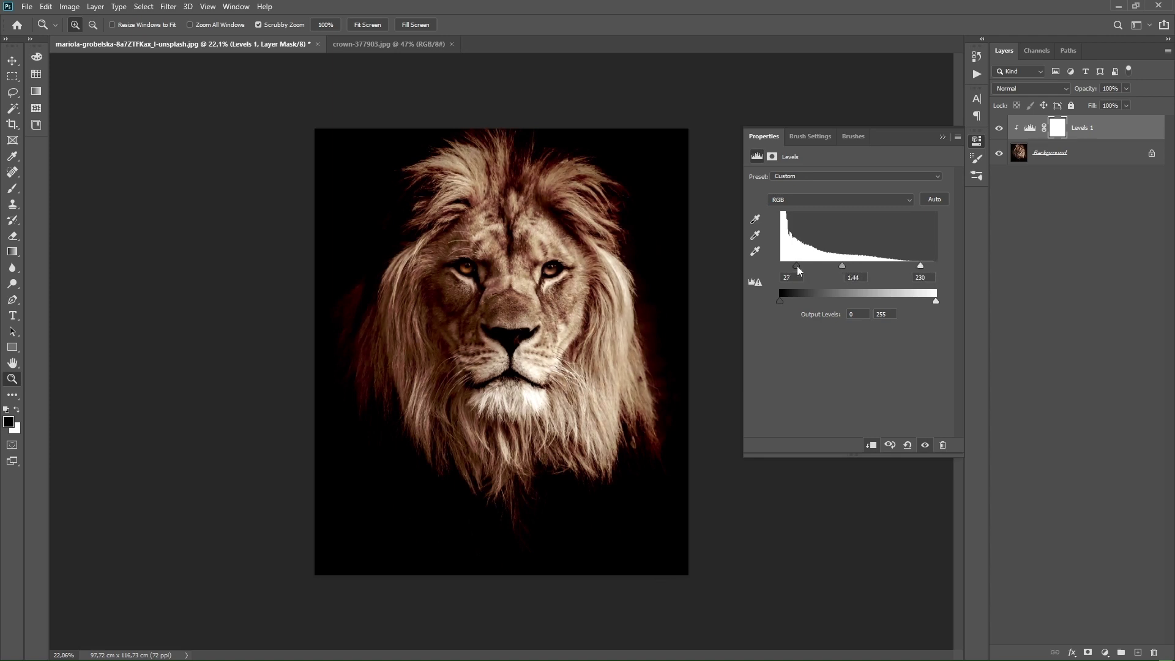
click(976, 139)
Add a Curves adjustment with an S-curve and the black point at input 23.
click(1104, 652)
click(1092, 499)
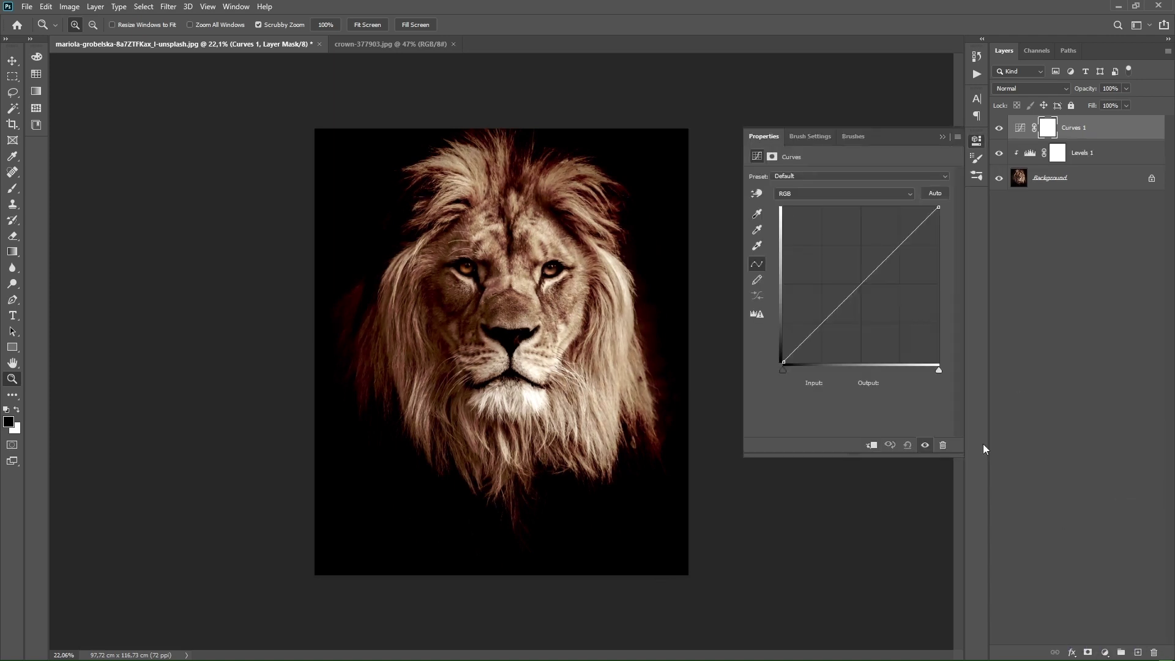
drag(781, 370, 807, 370)
drag(938, 369, 927, 370)
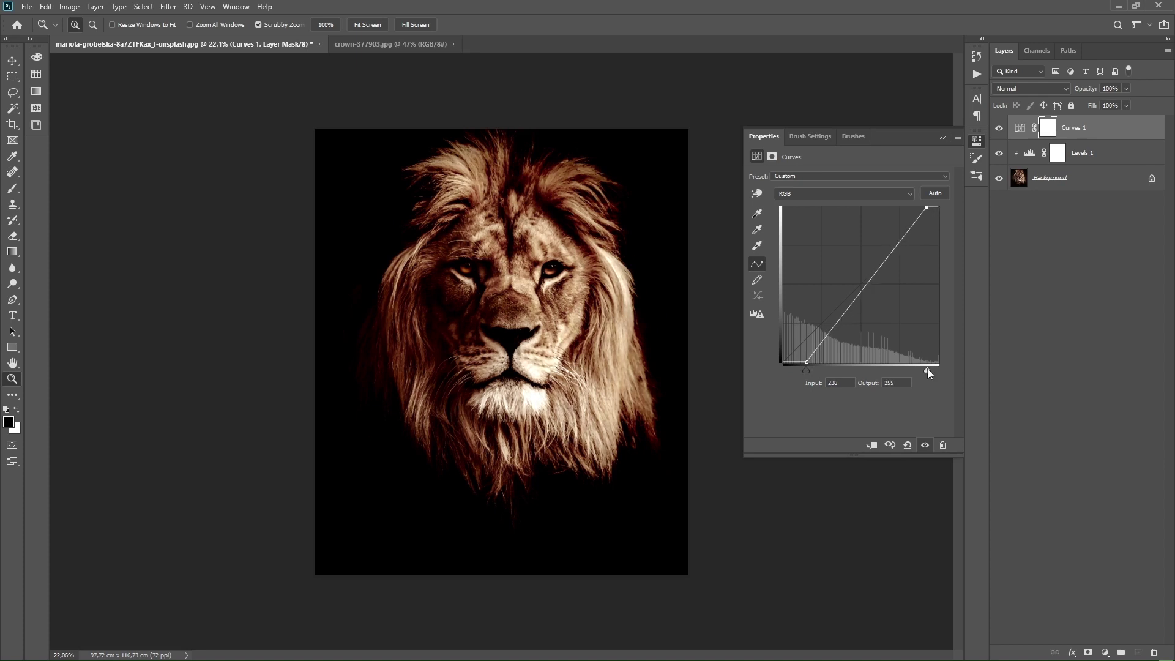
drag(833, 323, 829, 319)
drag(876, 247, 877, 272)
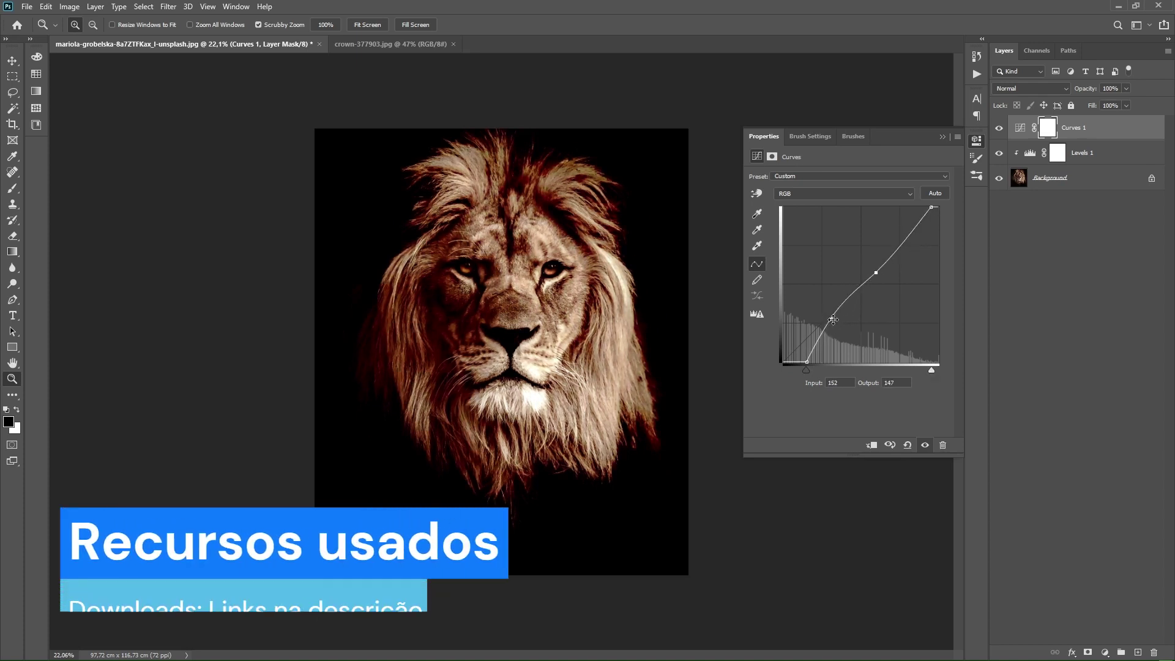
drag(828, 318, 832, 313)
drag(875, 273, 877, 273)
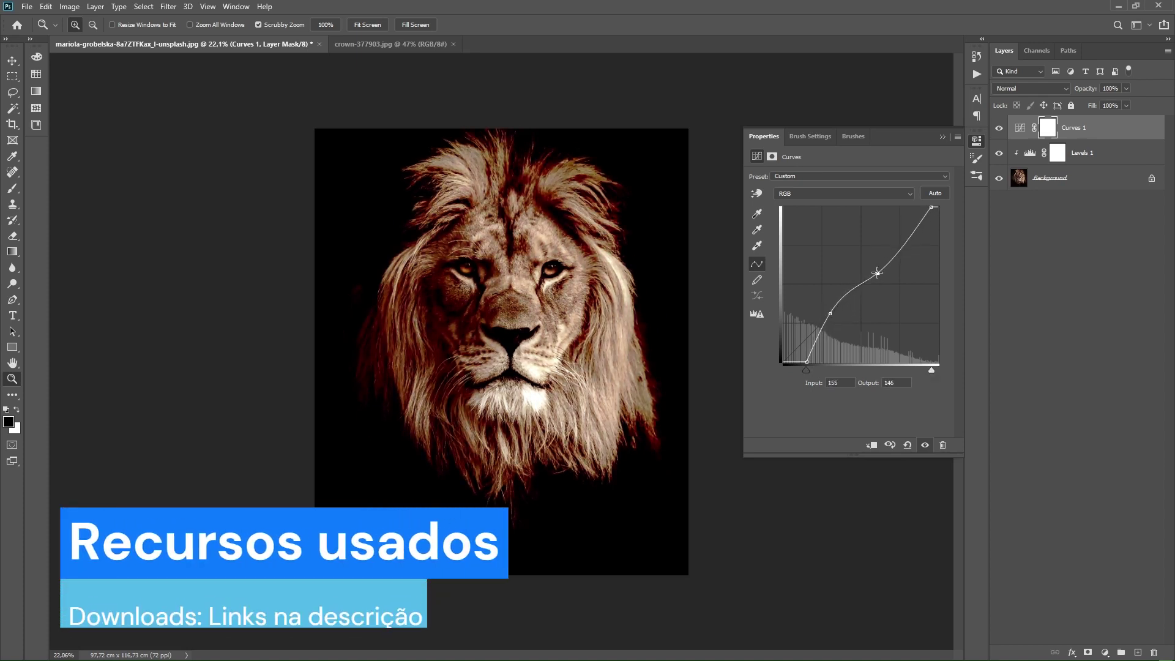
drag(806, 369, 796, 369)
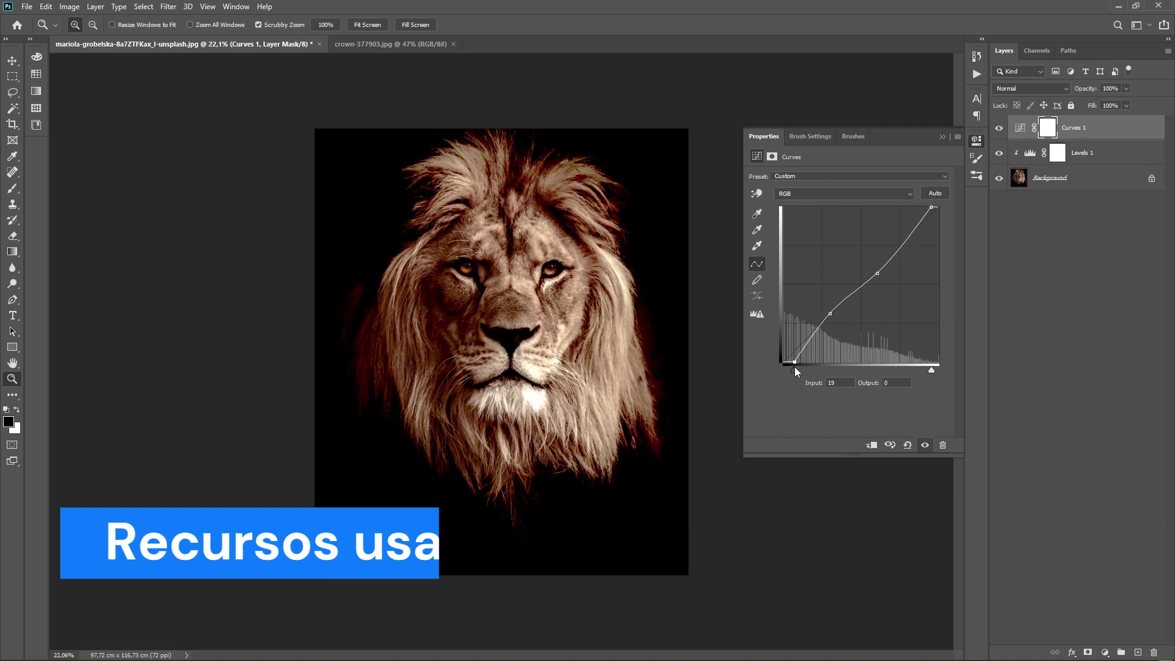
click(942, 136)
Add Hue/Saturation with Hue +9 and Saturation -7, then select all four lion layers.
click(1105, 653)
click(1119, 544)
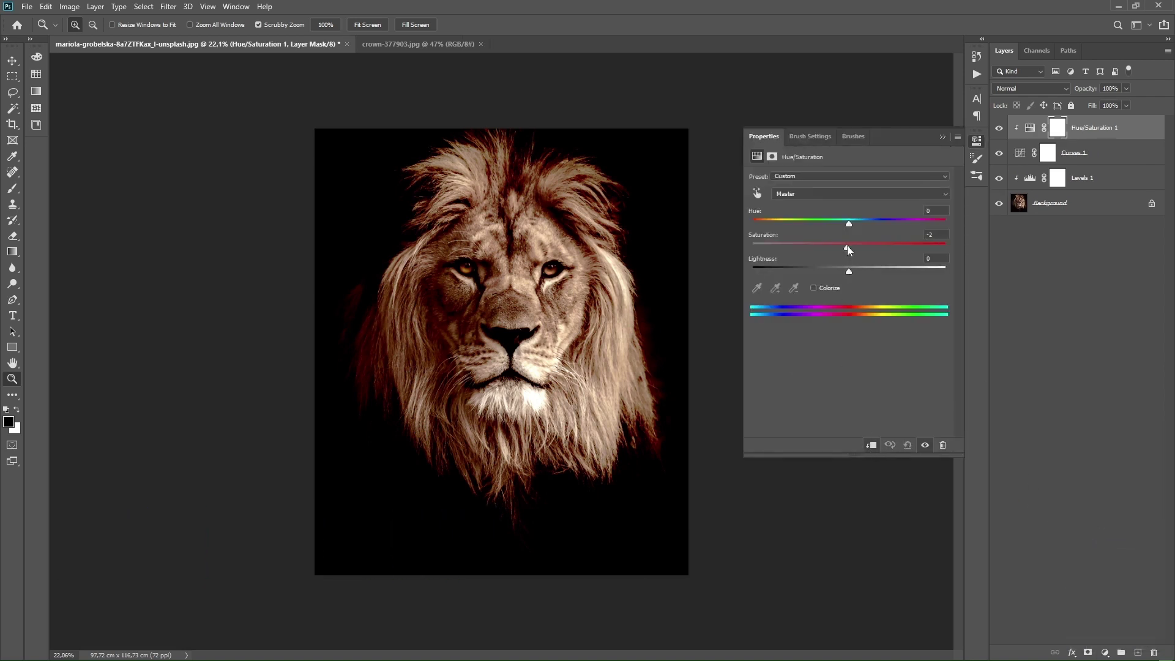
drag(844, 248, 842, 248)
drag(849, 223, 859, 225)
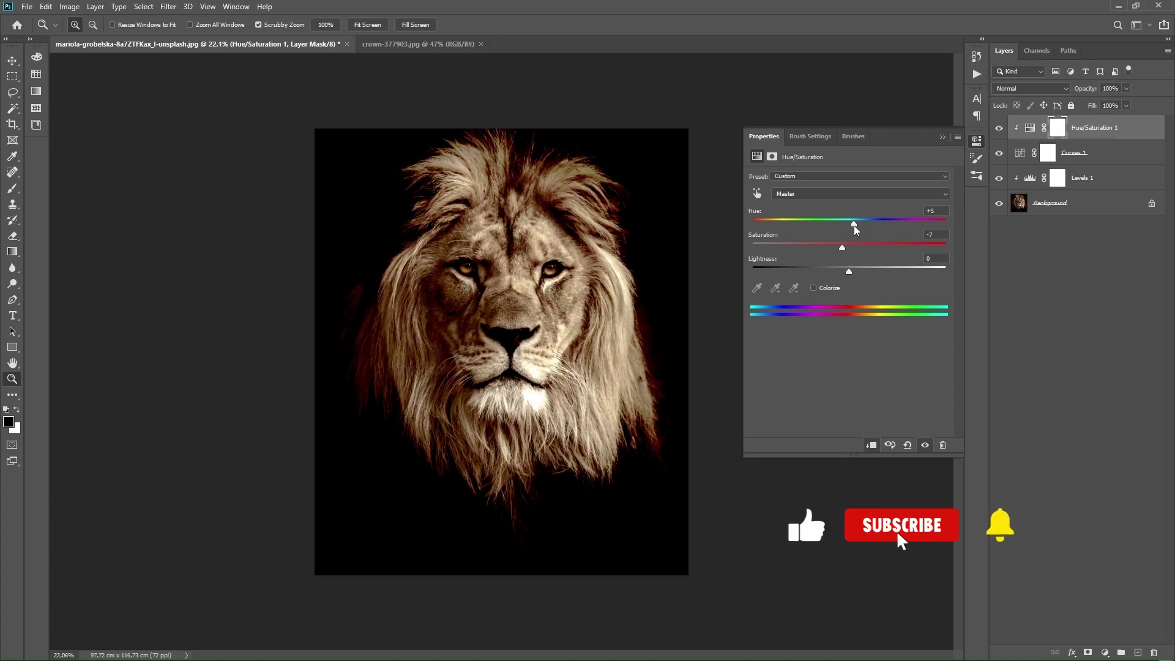
click(377, 338)
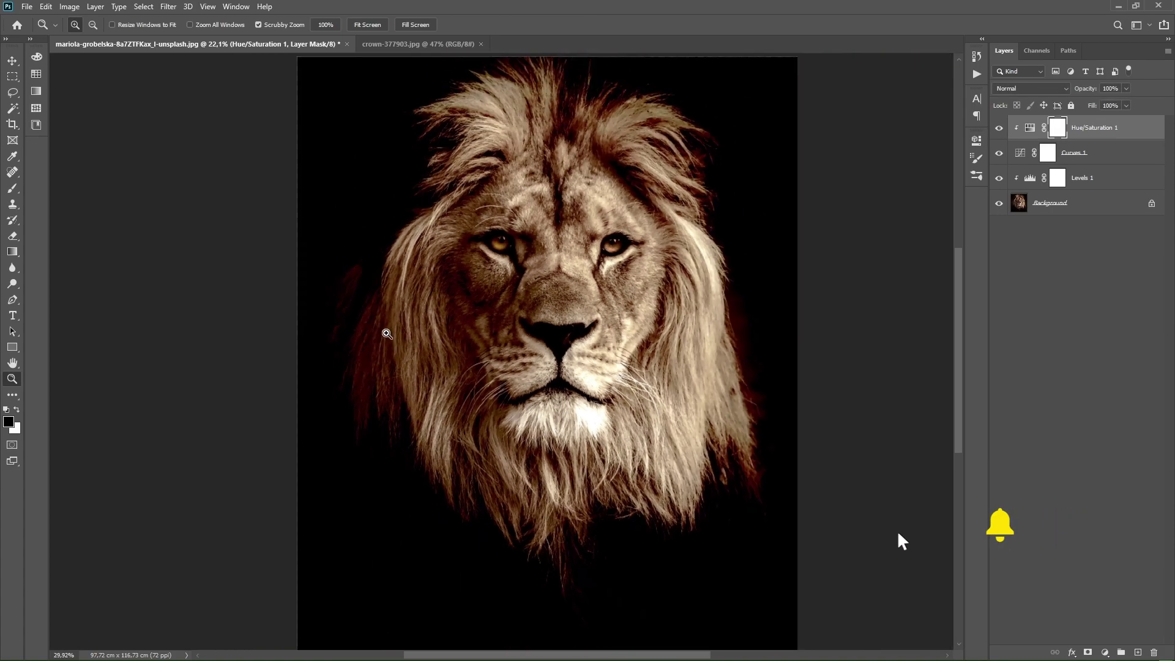
drag(376, 338, 383, 337)
shift+click(1081, 212)
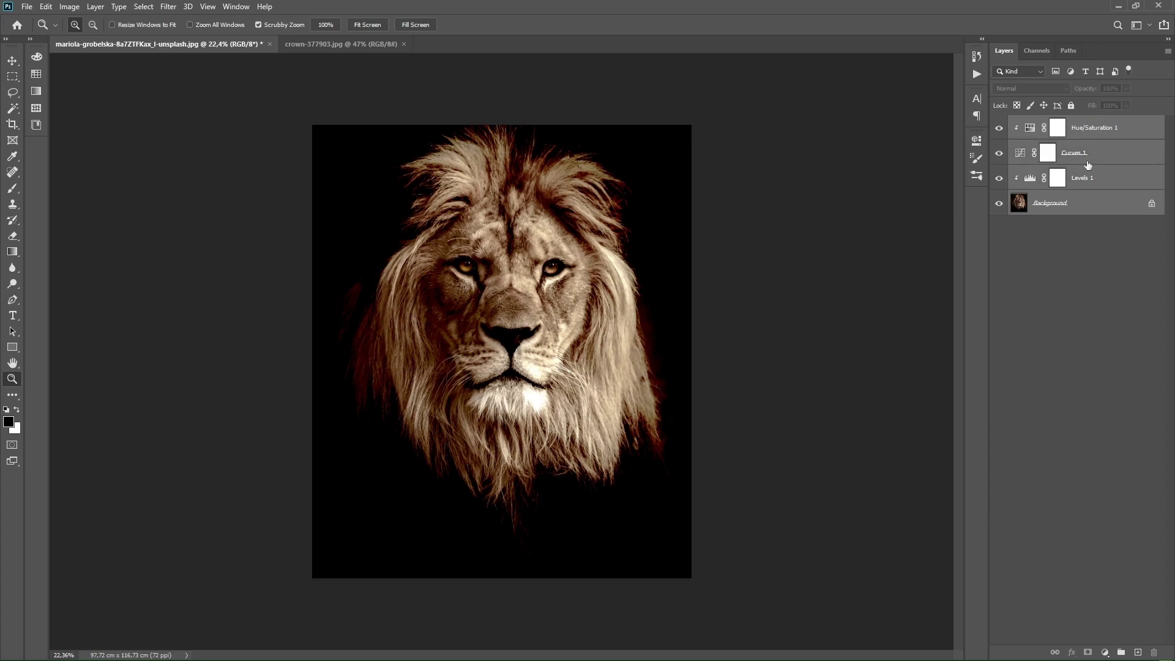
Convert the lion layers into a smart object, then copy the crown subject onto its own layer.
right_click(1087, 165)
click(1018, 313)
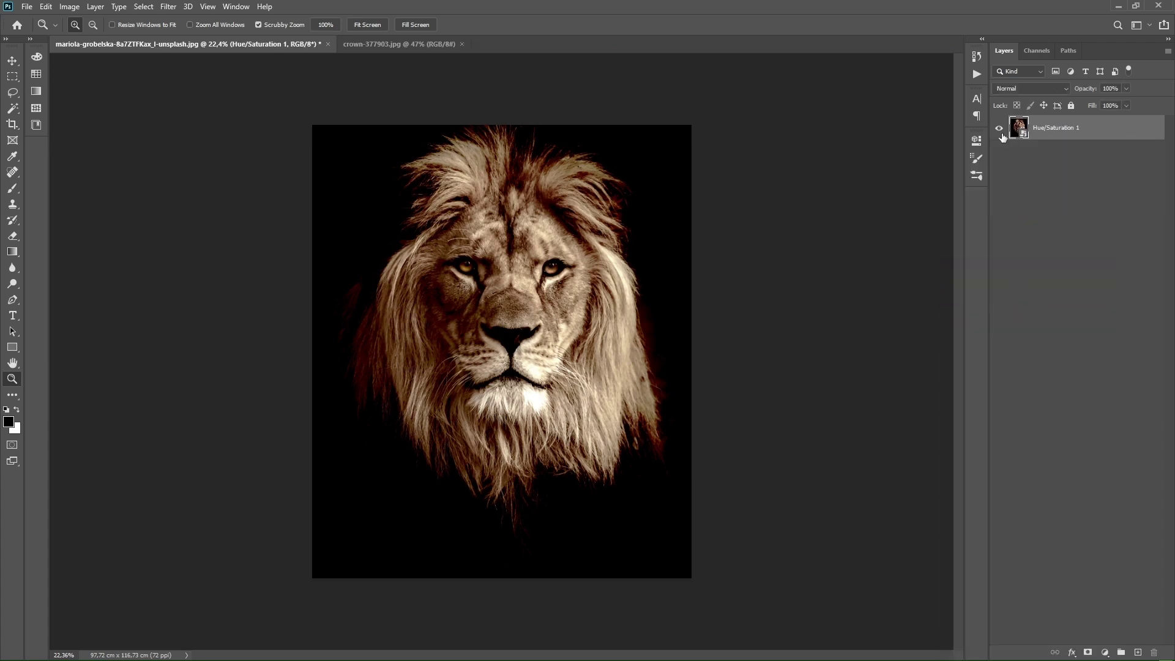
click(407, 49)
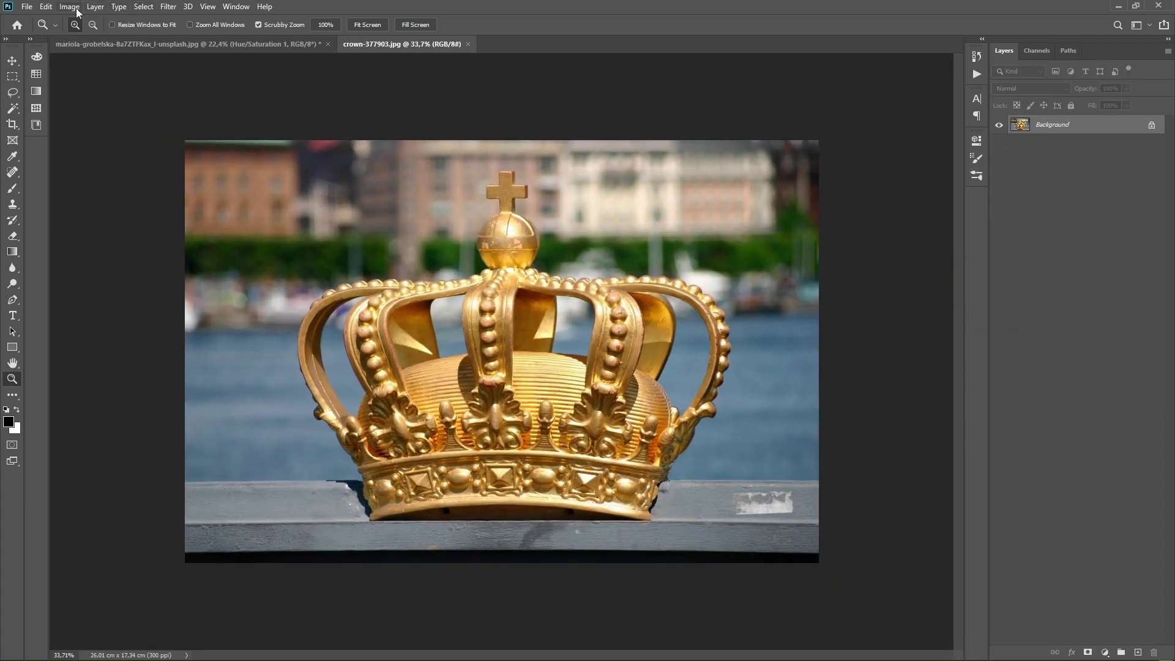
click(143, 7)
click(157, 152)
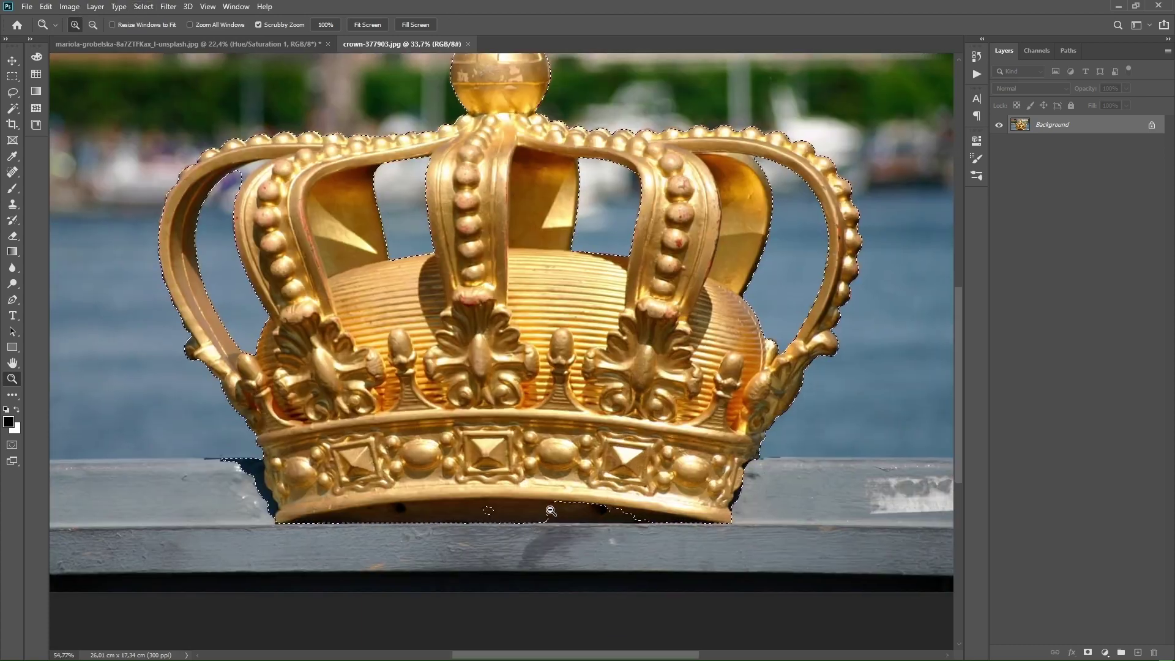
key(ctrl+j)
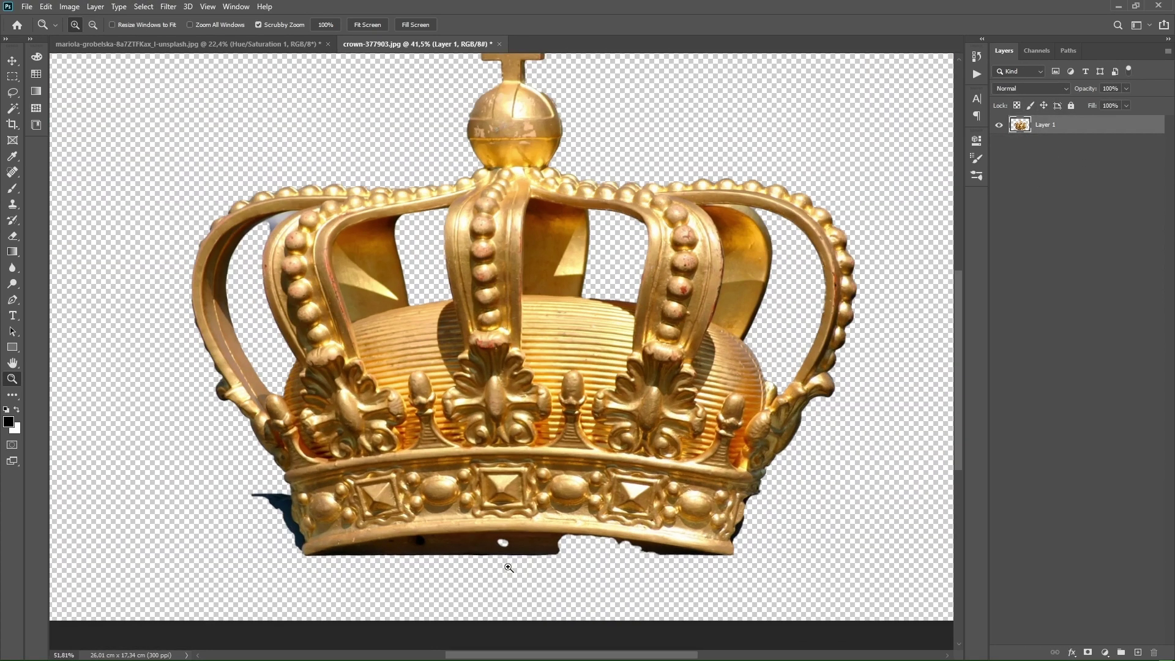
Trace a Pen path around the shadow under the crown's base and make it a selection.
drag(500, 353, 508, 353)
key(p)
scroll(373, 592, up, 1)
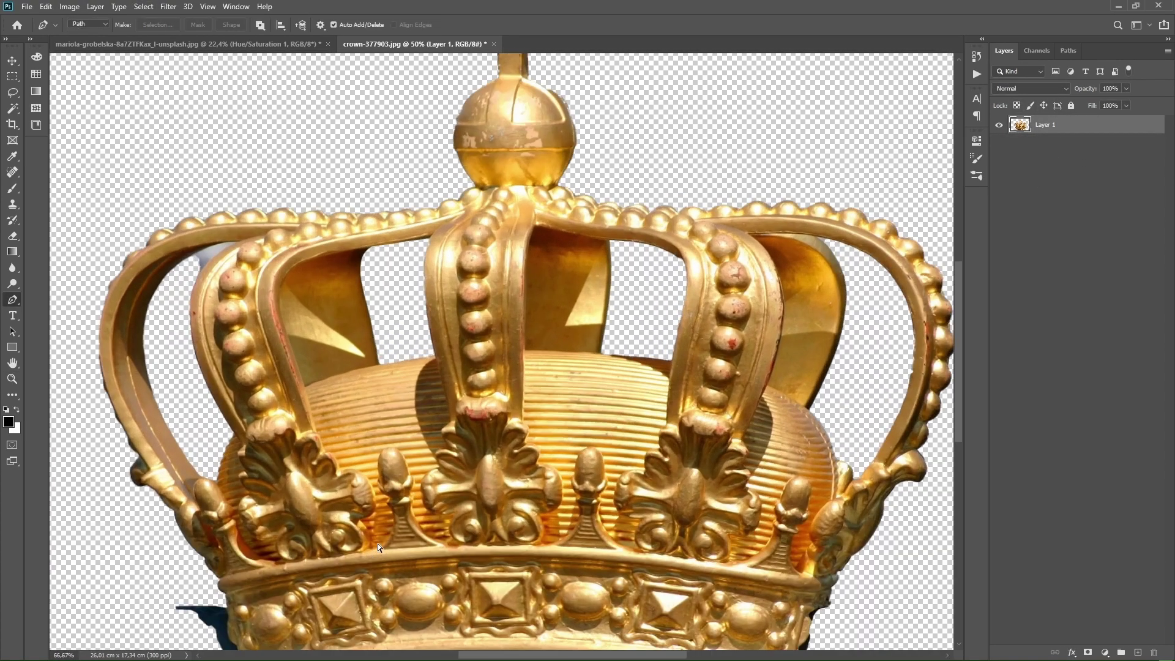
scroll(294, 539, up, 1)
scroll(210, 485, up, 1)
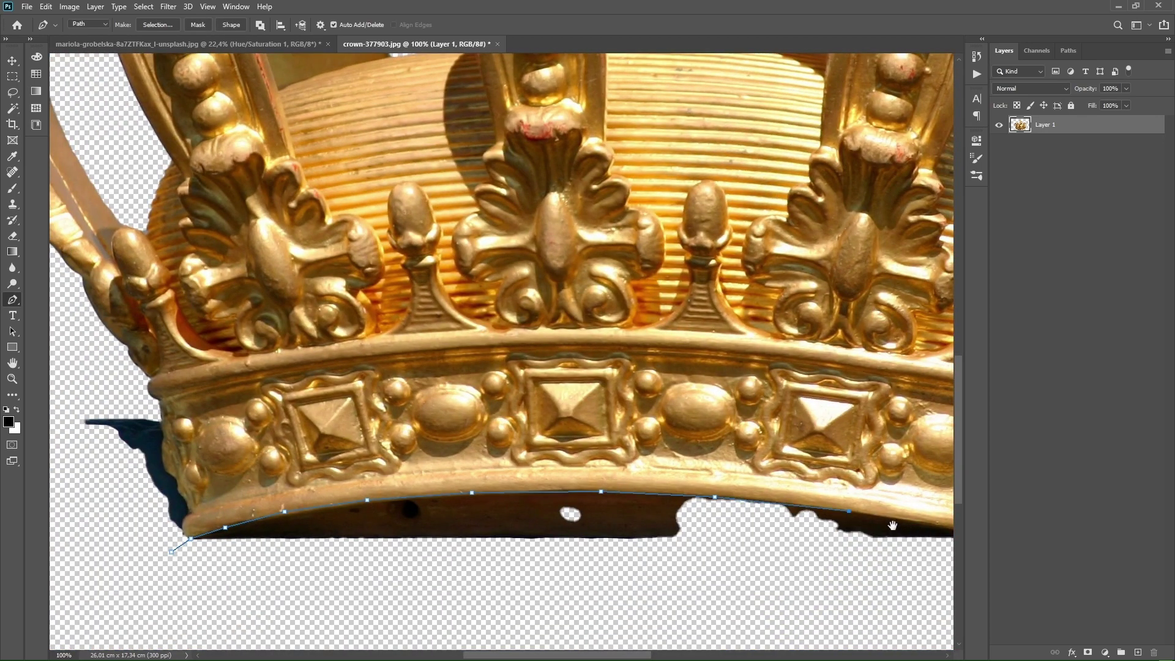
drag(892, 526, 697, 485)
drag(601, 546, 833, 541)
click(563, 555)
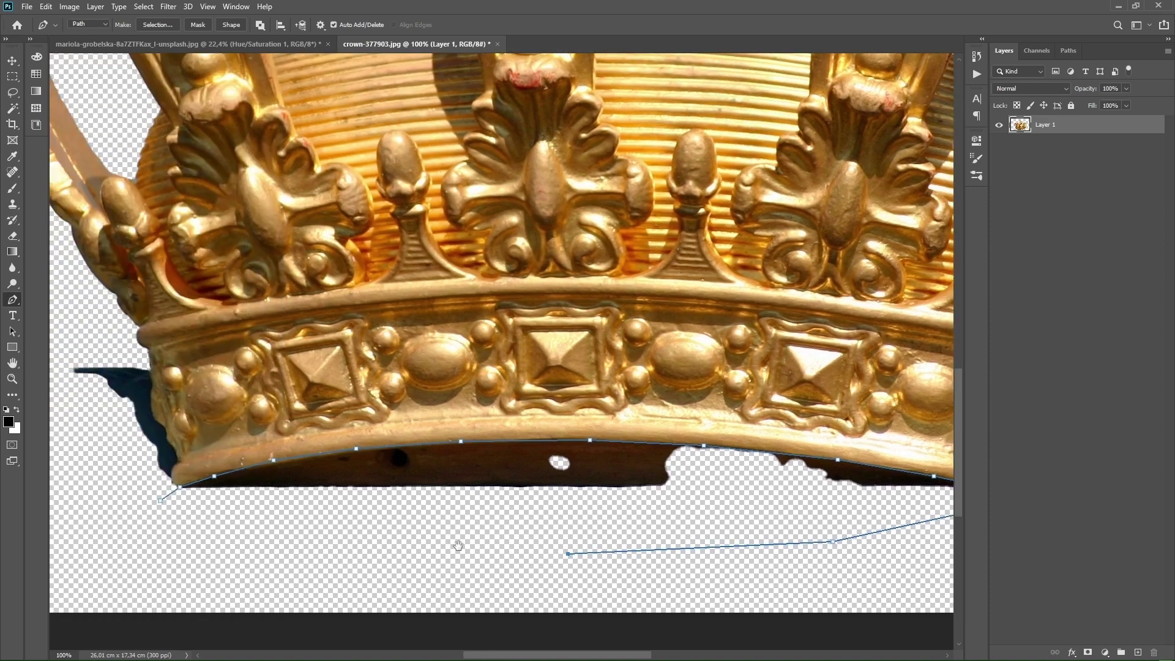
click(174, 501)
click(193, 487)
right_click(581, 221)
click(632, 273)
click(650, 181)
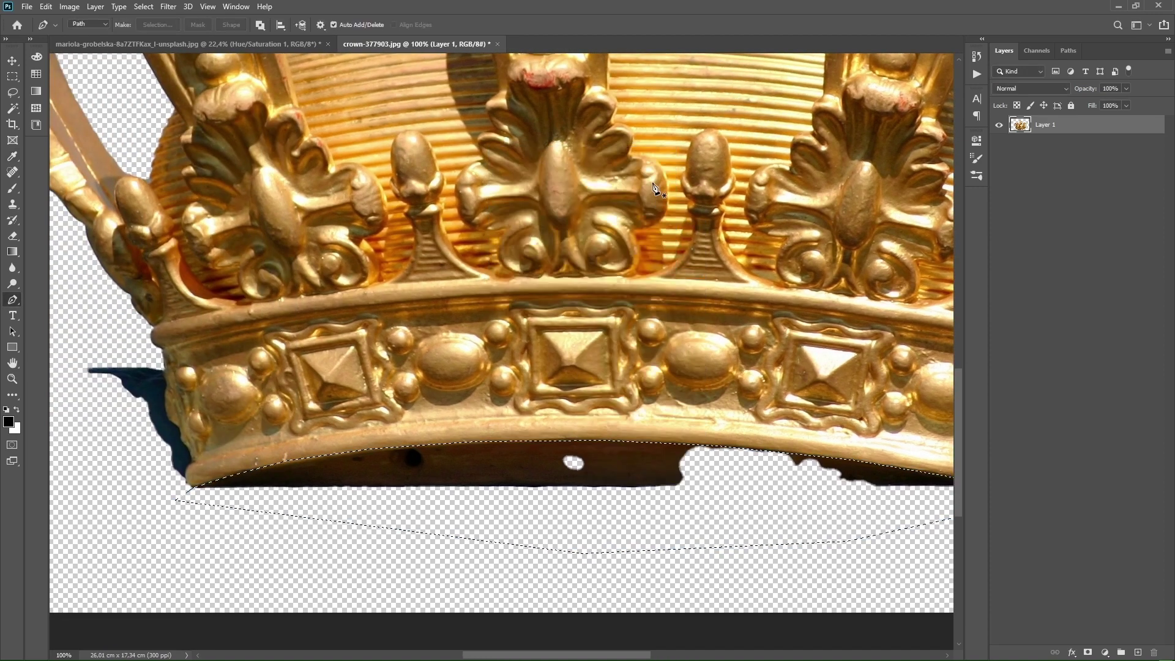
Outline the shadow beside the crown's left edge with a path and delete it.
drag(168, 411, 190, 451)
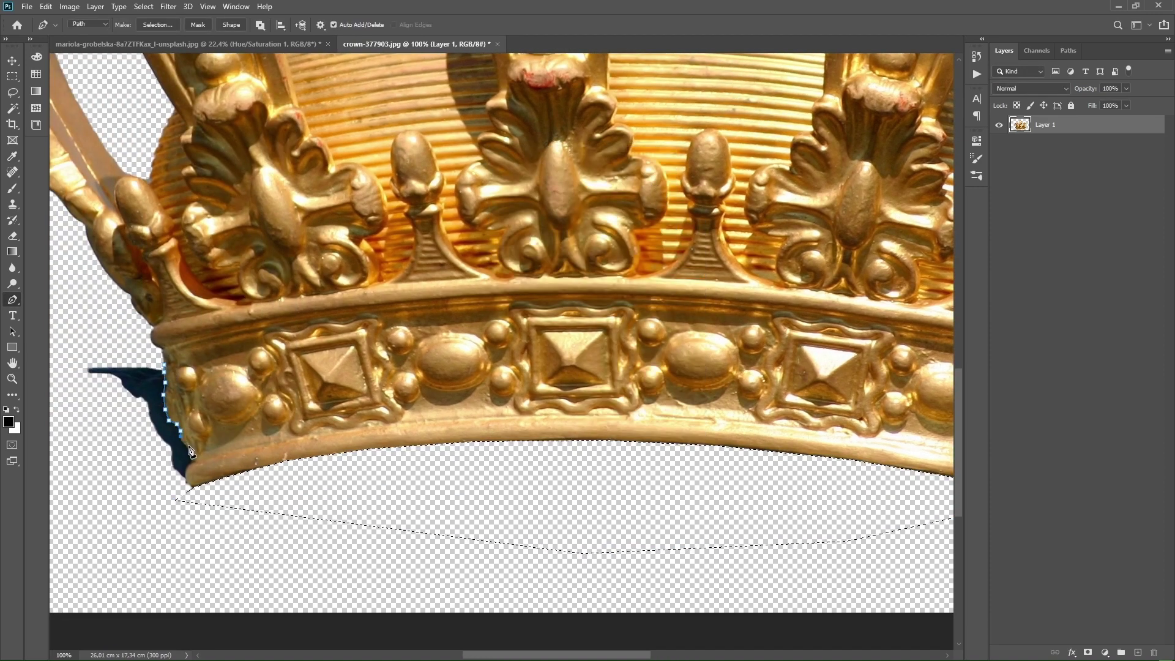
click(194, 514)
click(141, 515)
click(80, 446)
click(65, 367)
click(88, 338)
click(164, 365)
right_click(148, 385)
click(195, 195)
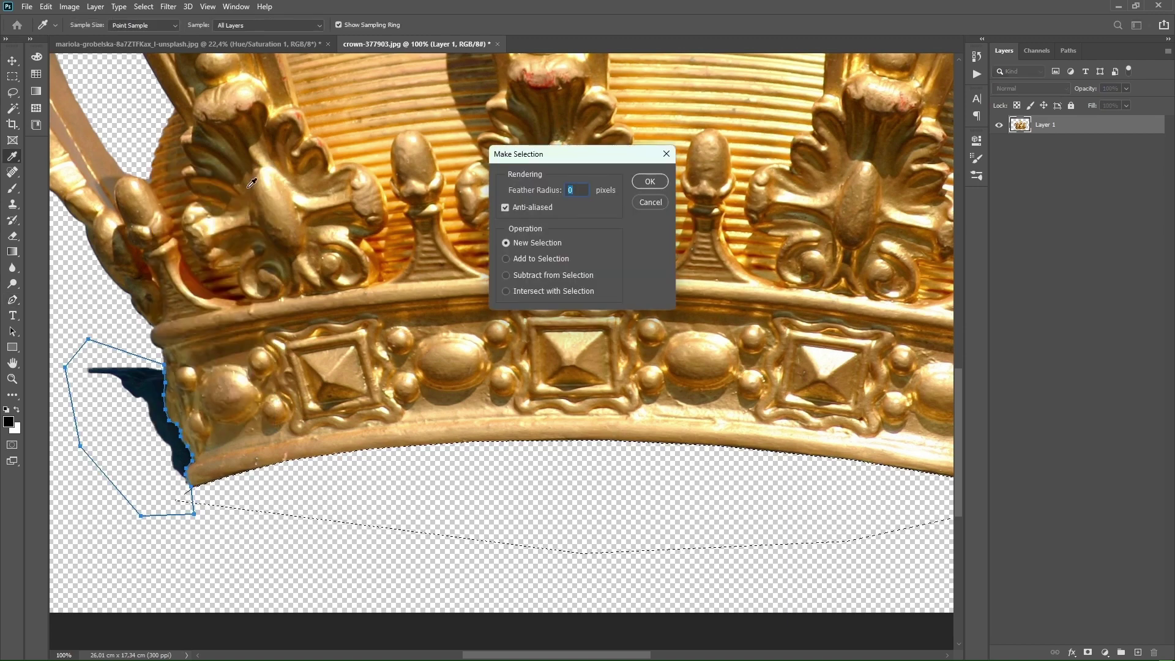
click(649, 177)
key(Delete)
Select the shadow inside the crown's left arch from a path and delete it.
mouse_move(430, 275)
mouse_down()
mouse_move(441, 519)
mouse_move(471, 636)
mouse_up()
scroll(192, 273, up, 5)
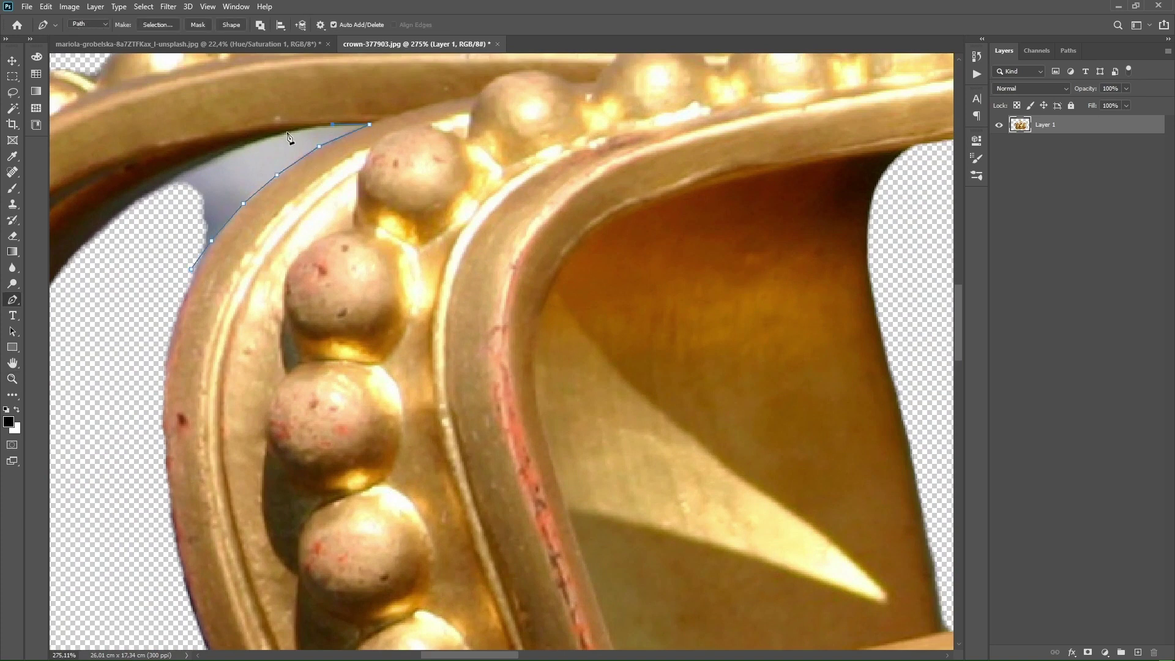
right_click(228, 182)
click(257, 233)
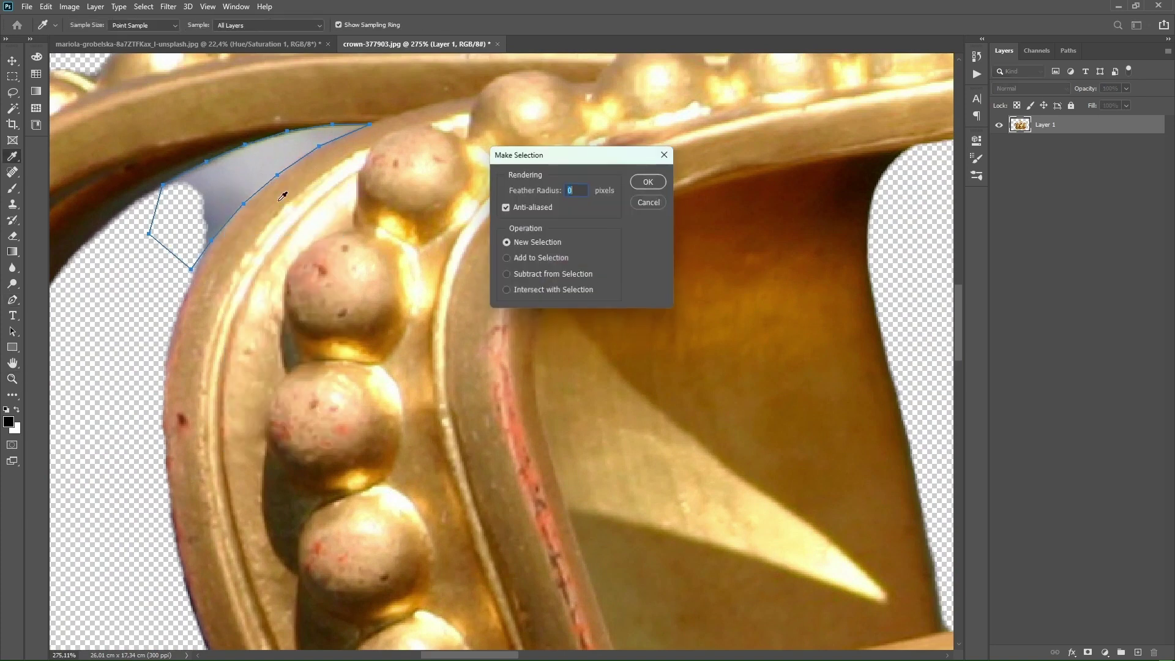
click(645, 181)
key(Delete)
Lasso the dark shadow at the crown's lower right, delete it, and zoom out.
scroll(278, 204, down, 5)
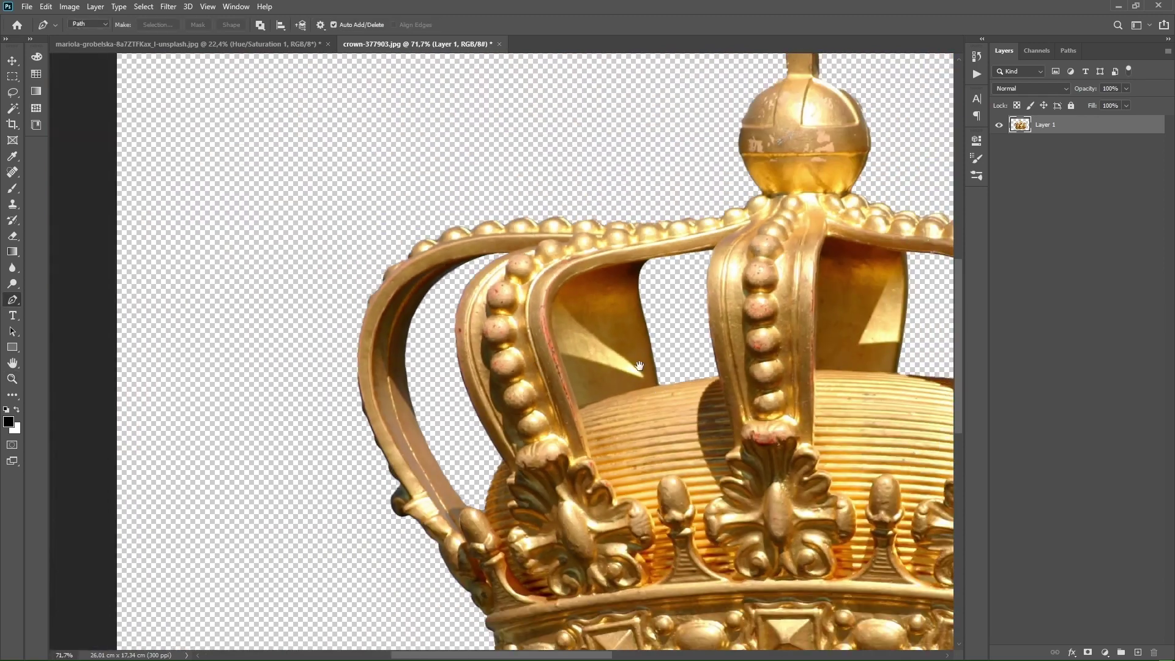
scroll(692, 436, down, 3)
scroll(690, 435, up, 5)
key(l)
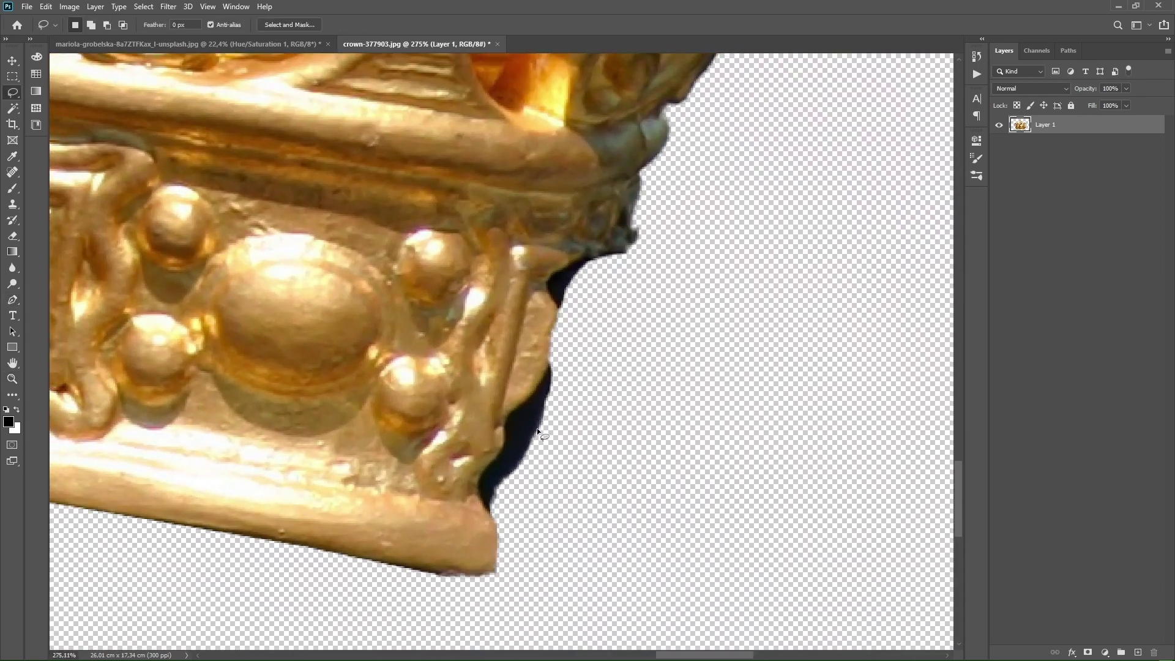
drag(584, 361, 519, 512)
key(Delete)
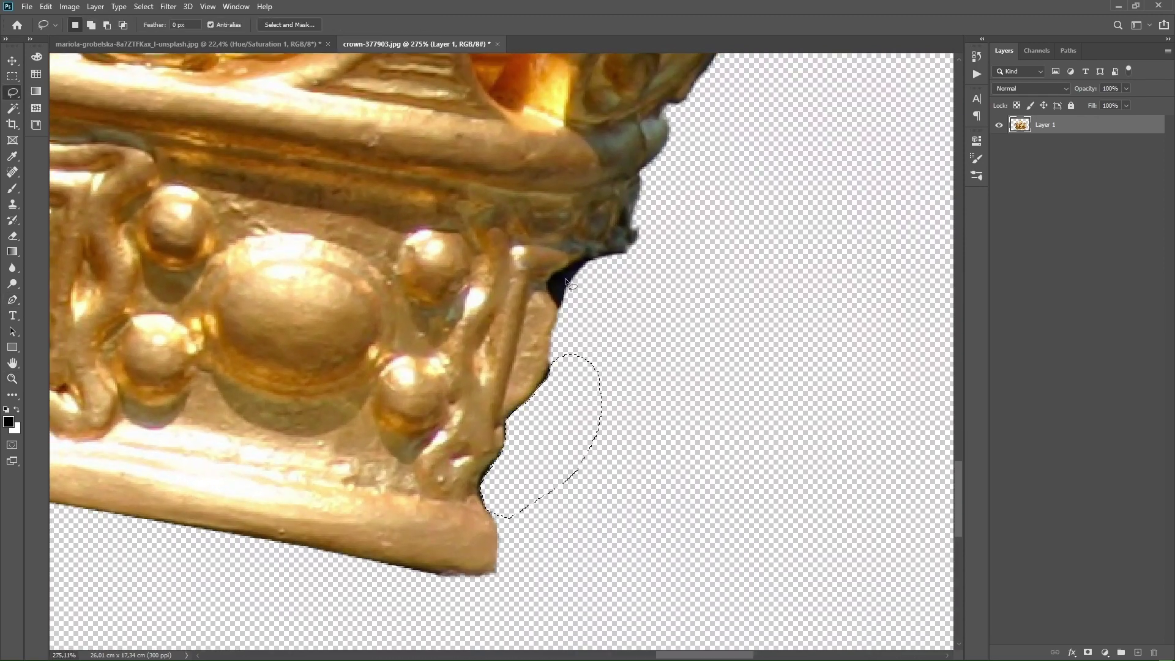
key(z)
drag(583, 344, 534, 393)
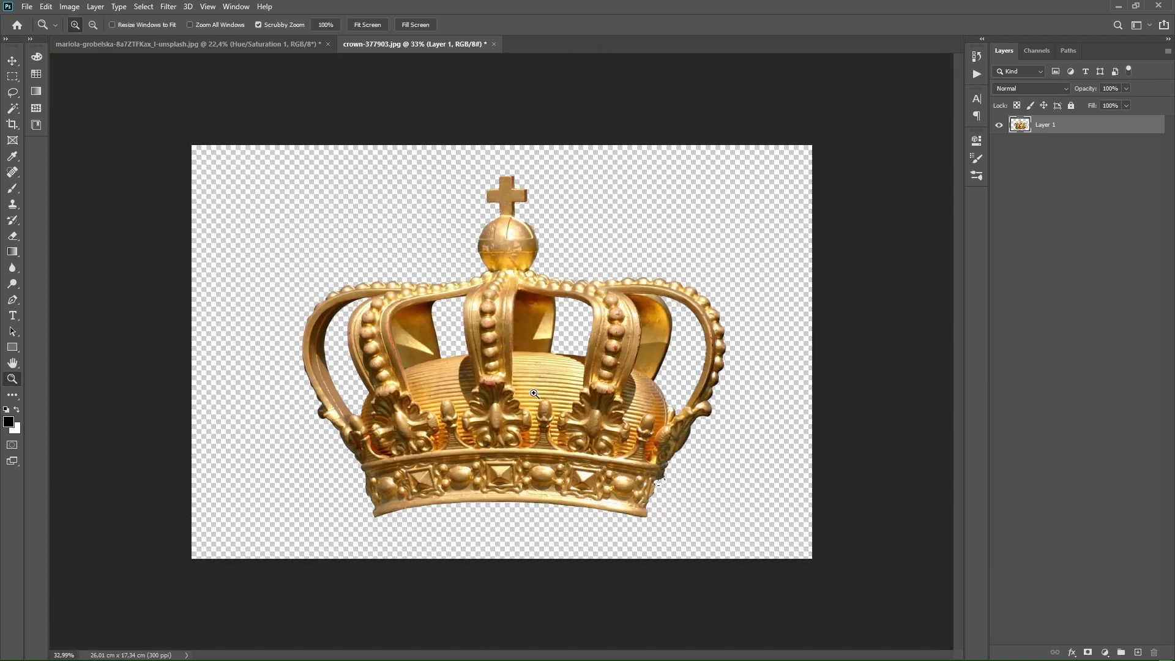
Add a contrast-boosting Curves adjustment to the crown with raised blacks and clipped highlights.
click(1104, 653)
click(1095, 498)
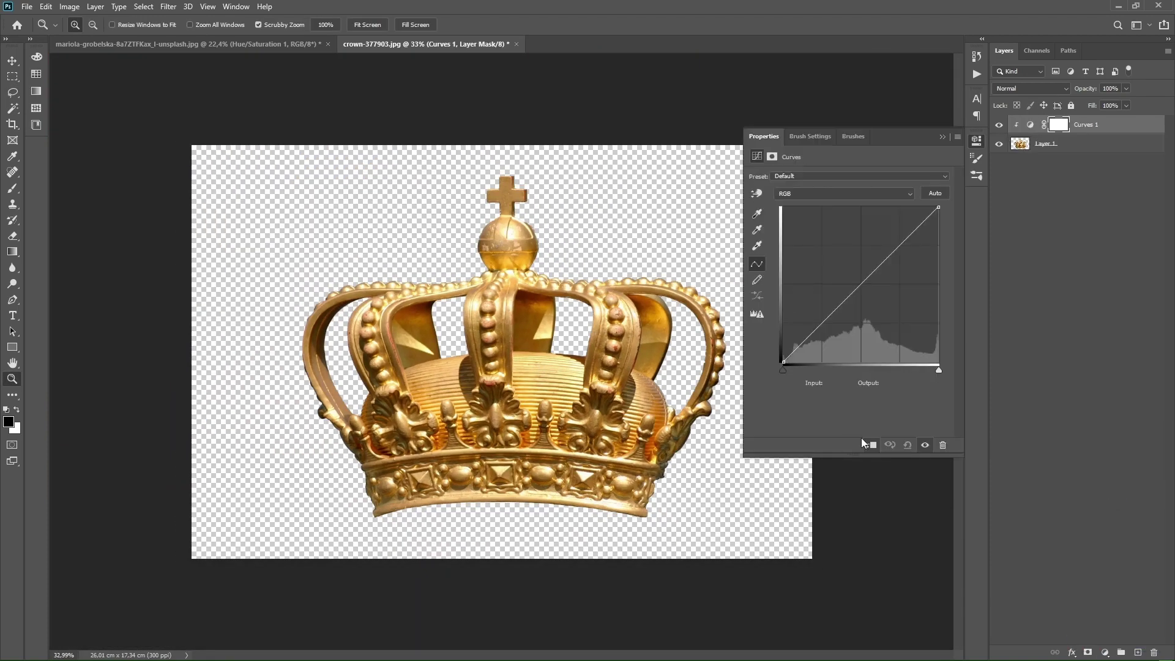
drag(781, 370, 803, 366)
drag(939, 369, 930, 369)
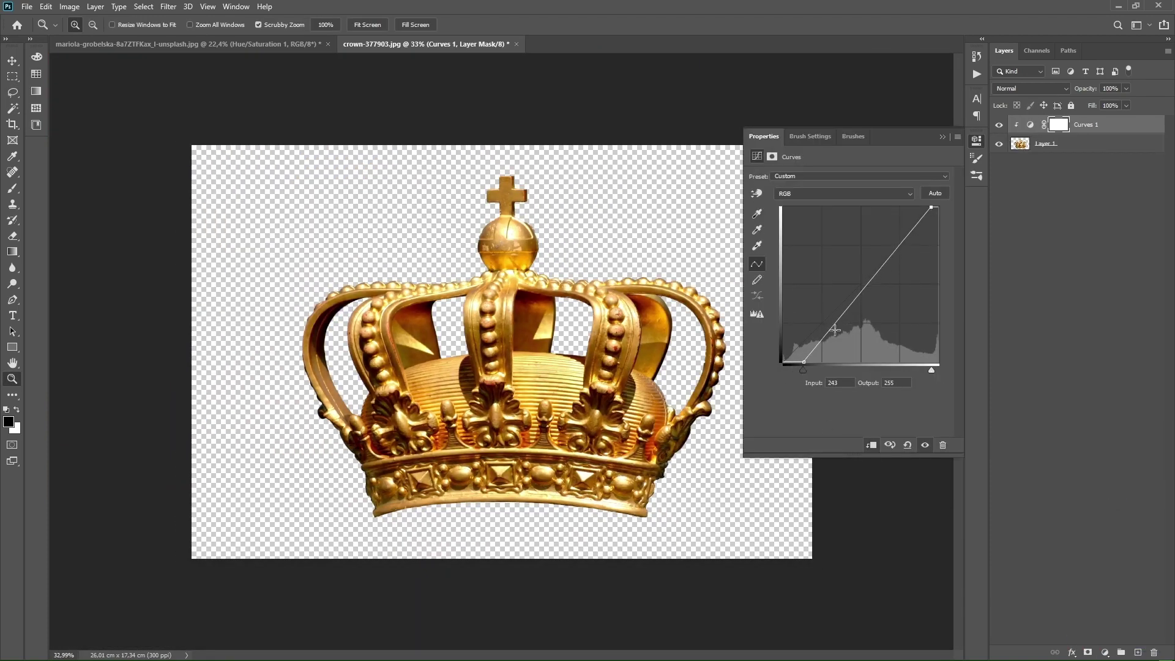
drag(845, 311, 845, 328)
drag(875, 273, 885, 285)
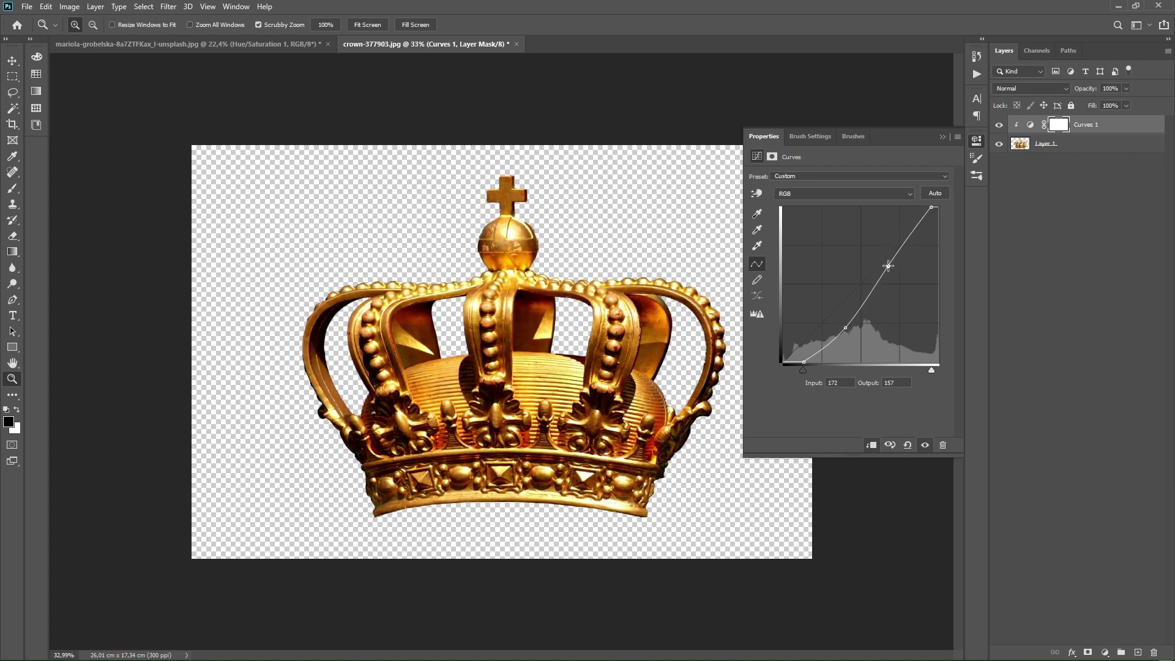
click(943, 137)
Add a Hue/Saturation layer, then merge it with Curves and Layer 1 into a smart object.
click(1105, 652)
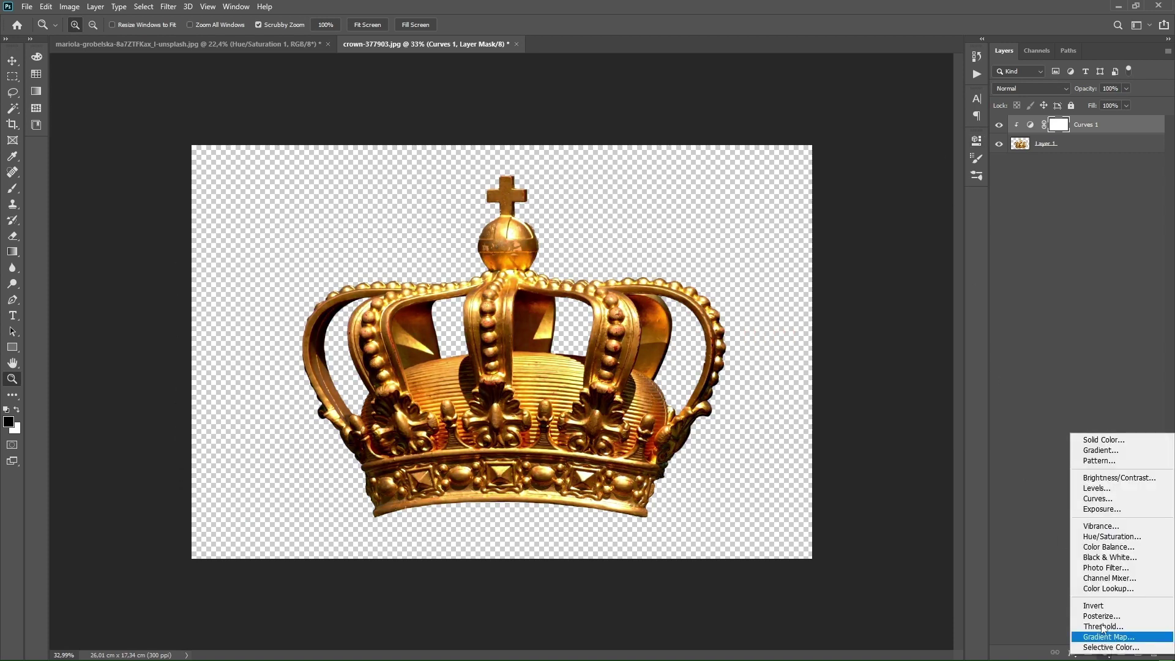
click(1096, 548)
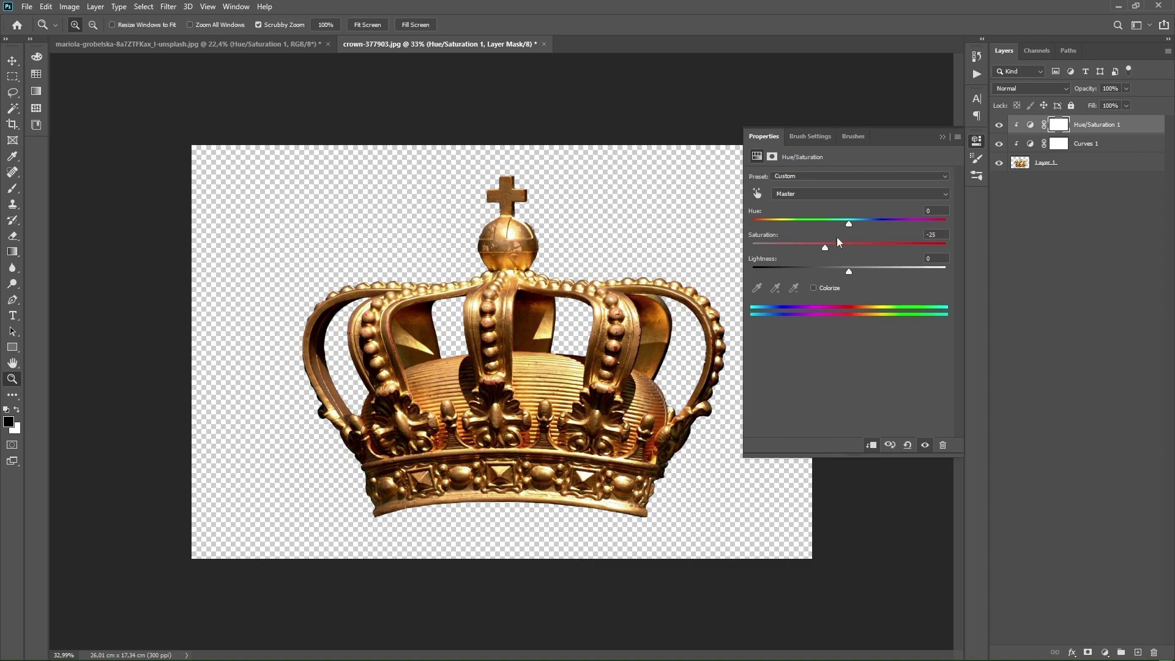
click(942, 137)
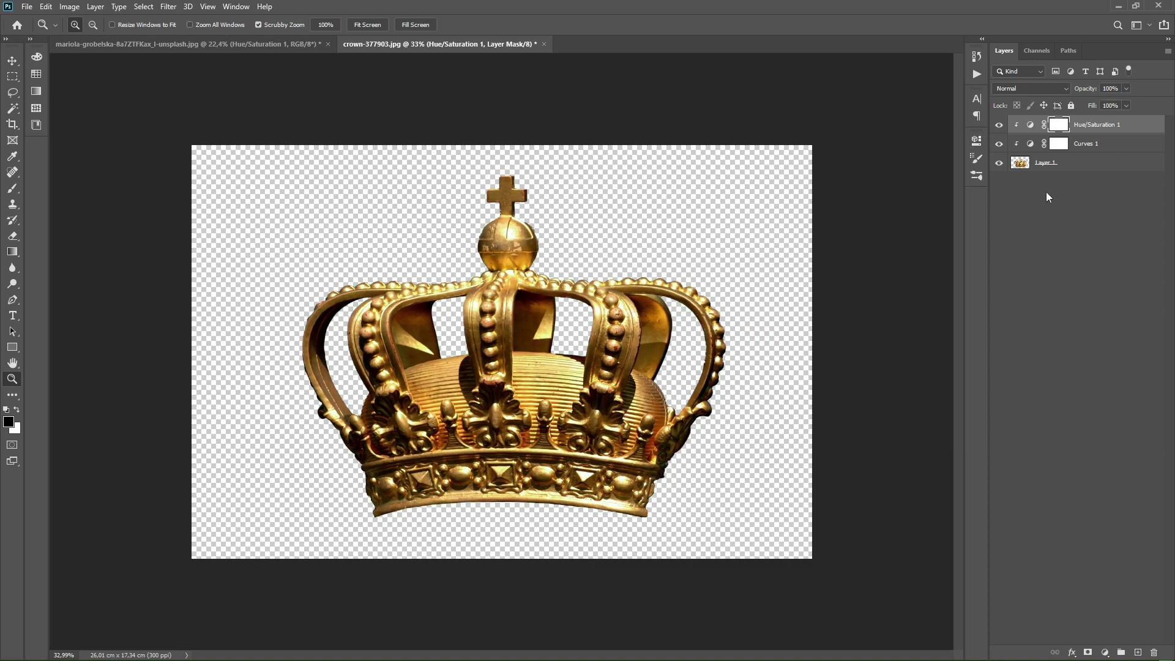
shift+click(1046, 162)
right_click(1007, 150)
click(1040, 228)
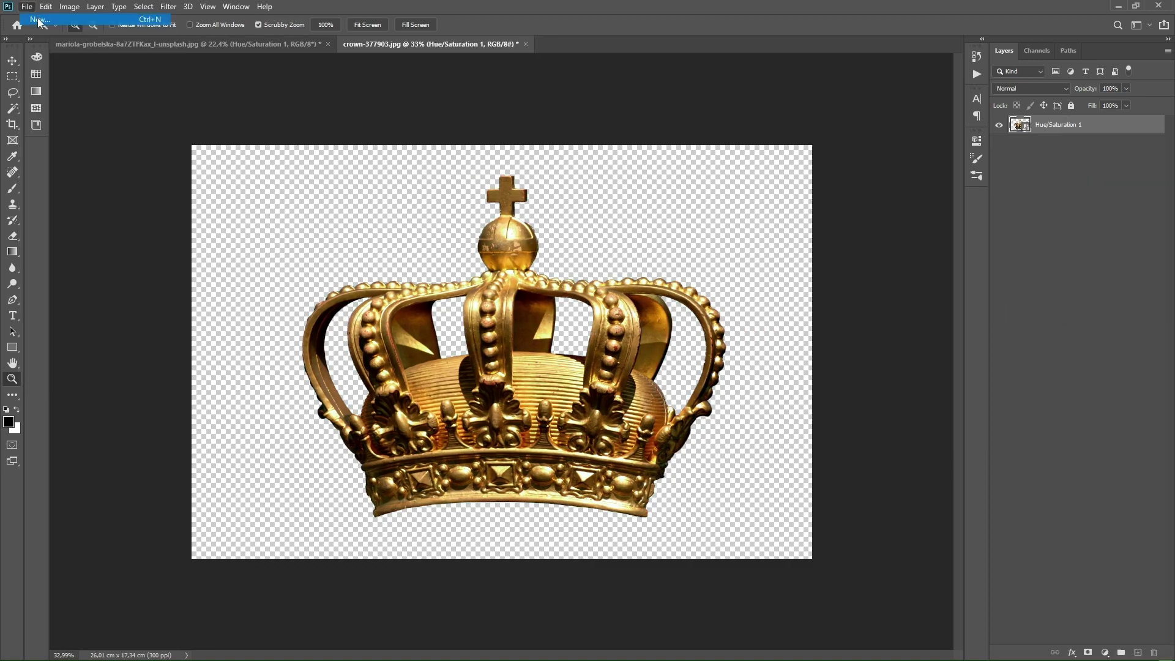
Create a new black 33 × 48 cm document with the Adobe RGB (1998) profile.
click(38, 22)
click(848, 223)
click(820, 288)
double_click(762, 261)
text(48)
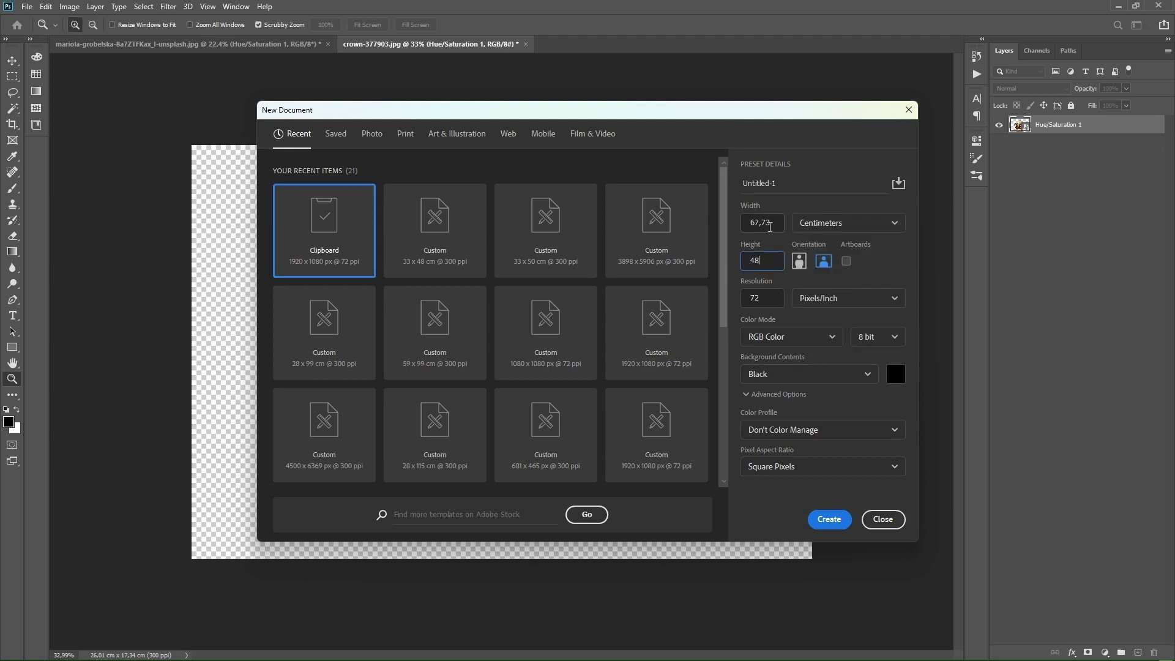
text(33)
click(796, 430)
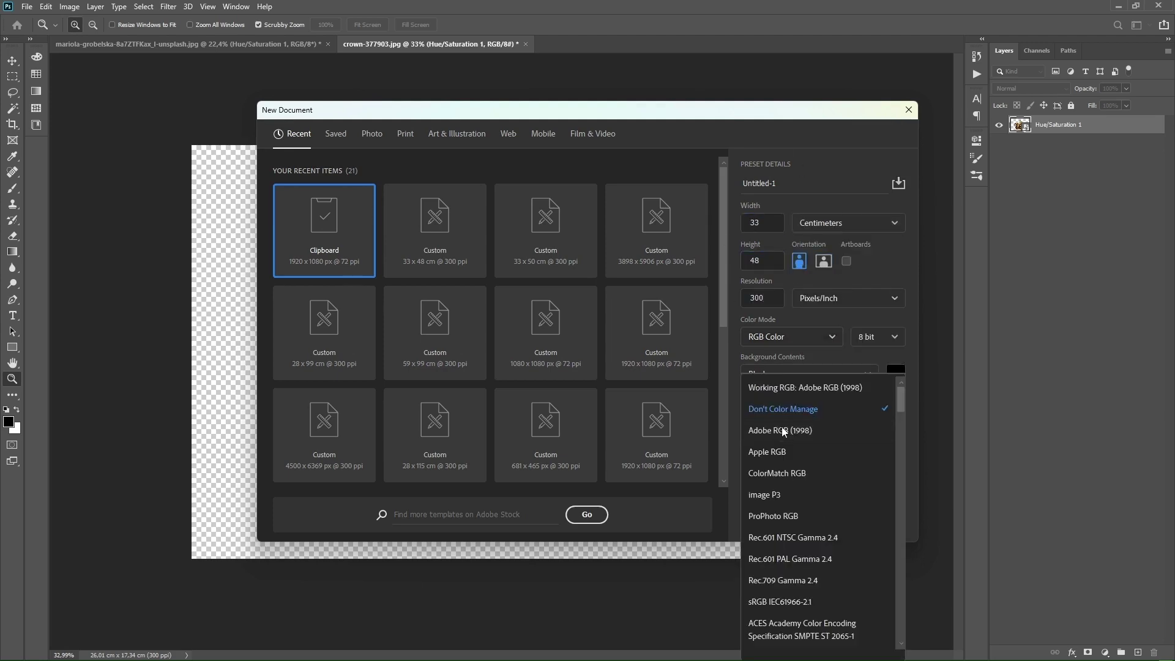
click(830, 520)
Bring the lion layer into the new poster and commit its placement.
click(184, 44)
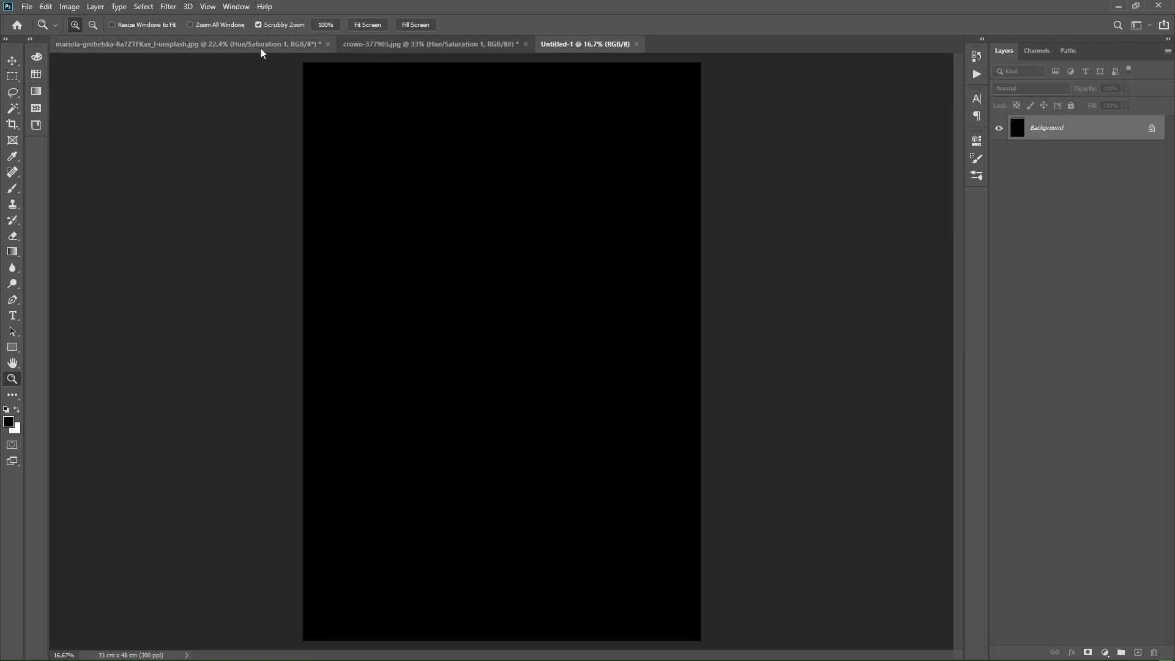
mouse_move(1019, 127)
mouse_down()
mouse_move(616, 41)
mouse_move(563, 269)
mouse_move(538, 293)
mouse_up()
key(ctrl+t)
key(Return)
click(428, 44)
Bring the crown into the poster, shrinking and positioning it on the lion's head.
mouse_move(1019, 127)
mouse_down()
mouse_move(673, 135)
mouse_move(519, 183)
mouse_up()
key(z)
key(ctrl+t)
drag(414, 276, 449, 232)
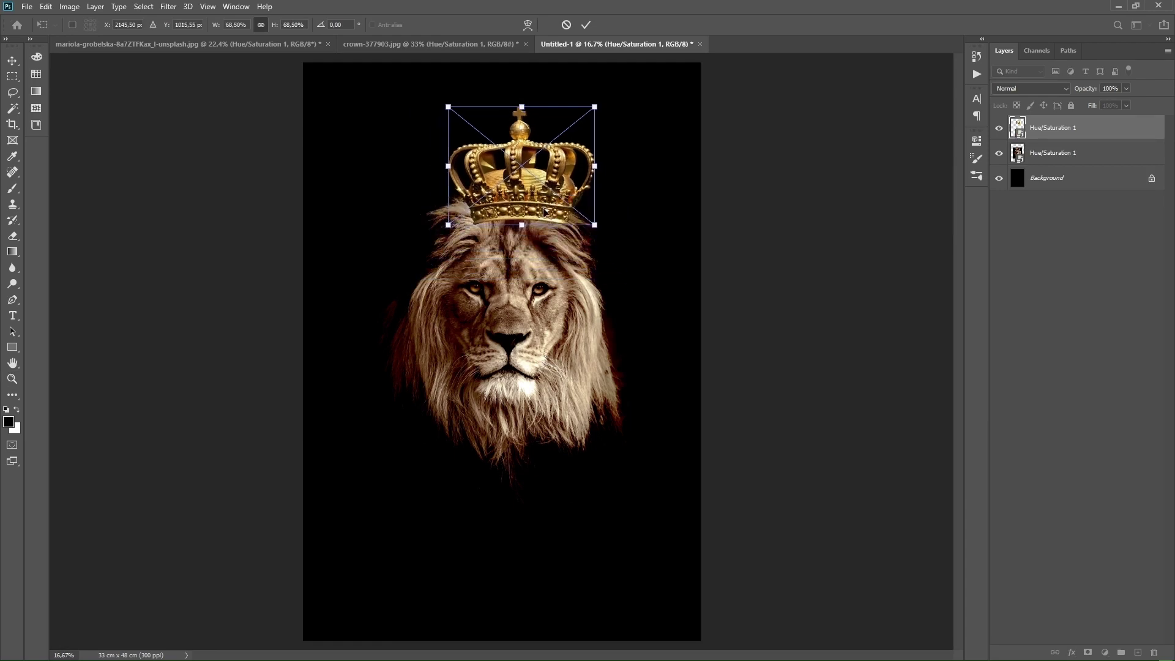
drag(532, 183, 511, 206)
key(ctrl+plus)
key(ctrl+plus)
key(ctrl+plus)
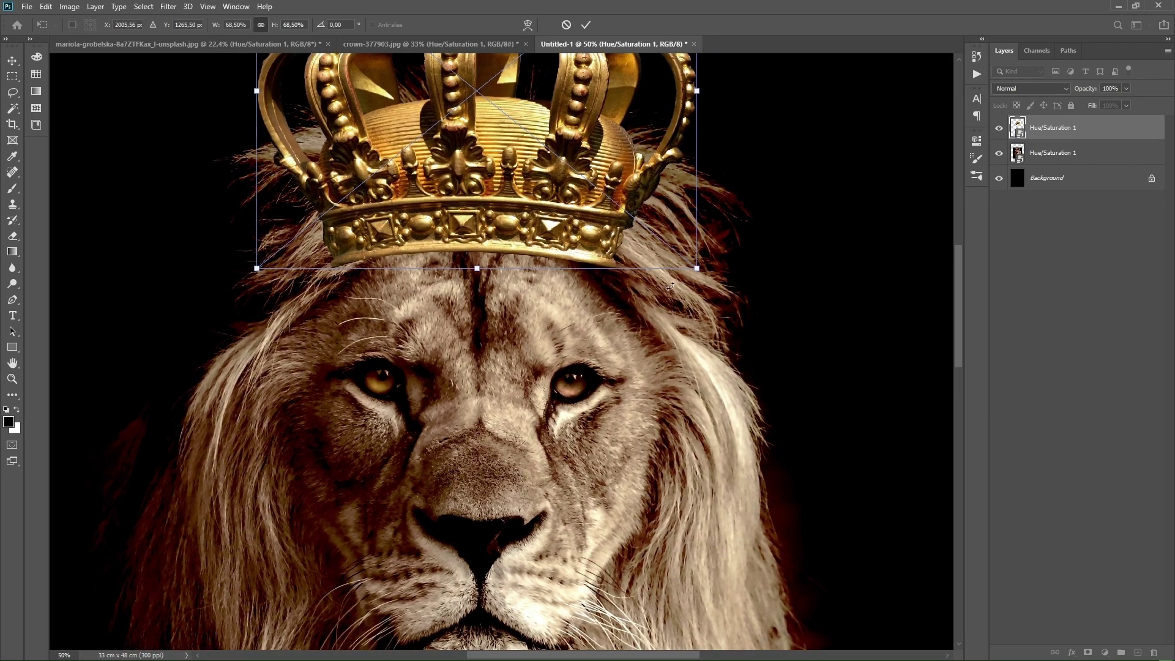
Warp the crown, pulling its lower corners inward and widening its top.
right_click(497, 210)
click(520, 291)
drag(301, 267, 312, 270)
drag(698, 257, 688, 260)
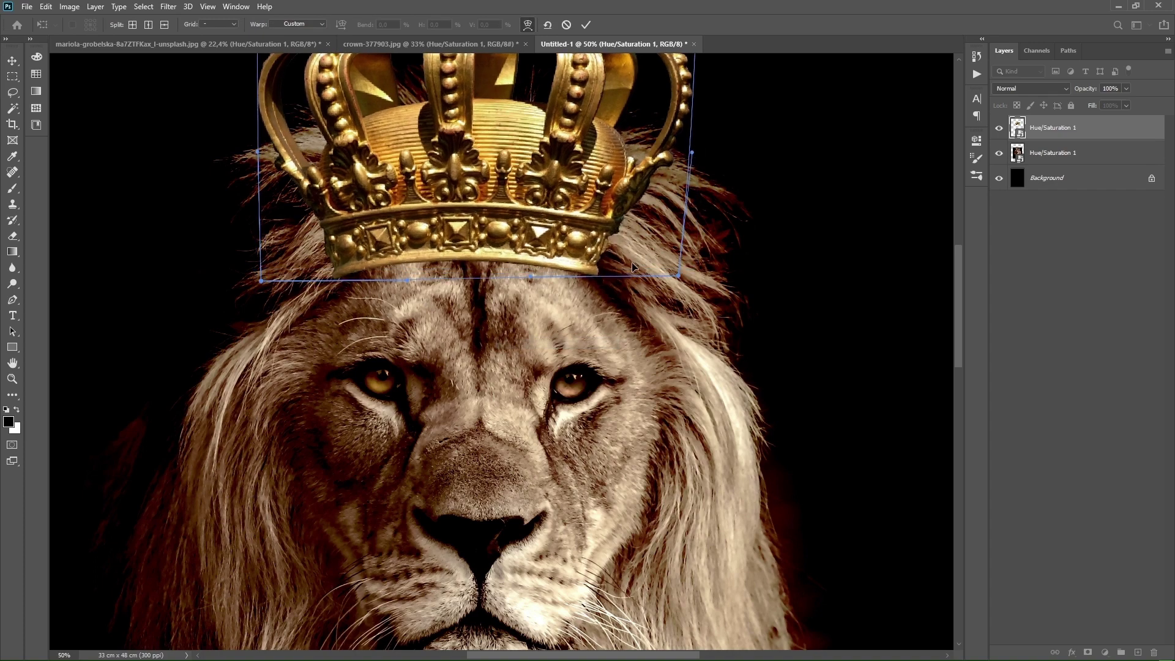
scroll(702, 216, up, 3)
drag(704, 139, 736, 153)
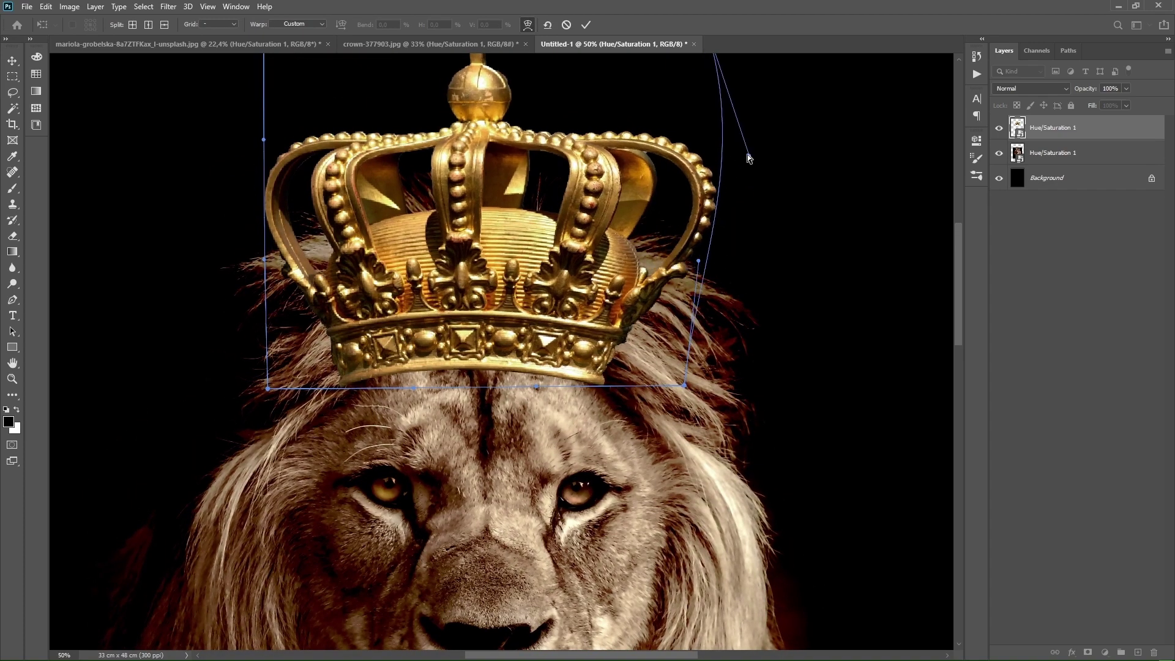
drag(264, 140, 227, 156)
Nudge the crown into place on the head and apply the warp.
right_click(524, 267)
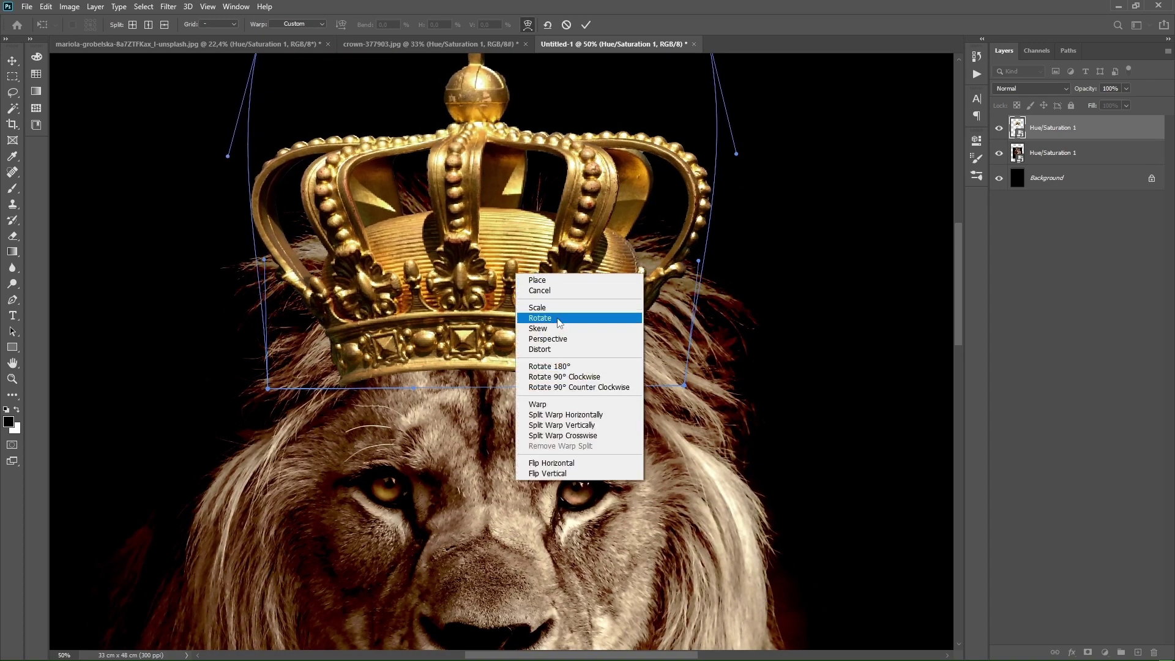
click(551, 314)
drag(587, 354, 591, 346)
right_click(380, 350)
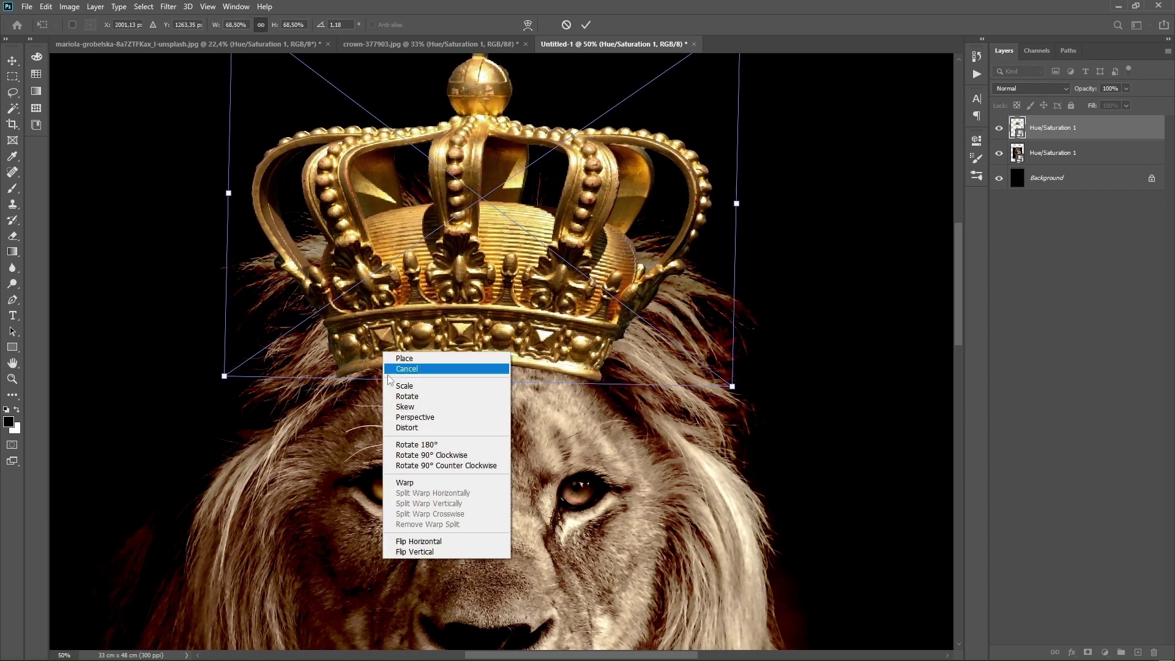
click(404, 430)
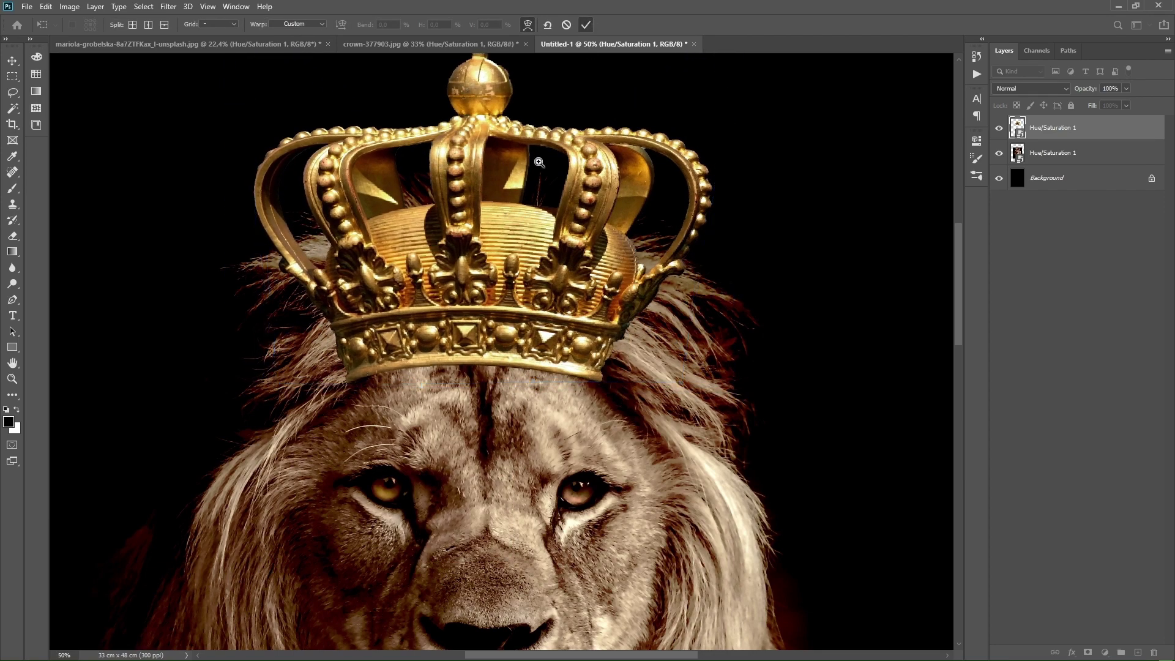
key(ctrl+0)
key(Return)
Enlarge the lion and crown together, shift them slightly upward, and zoom into the head.
shift+click(1077, 153)
key(ctrl+t)
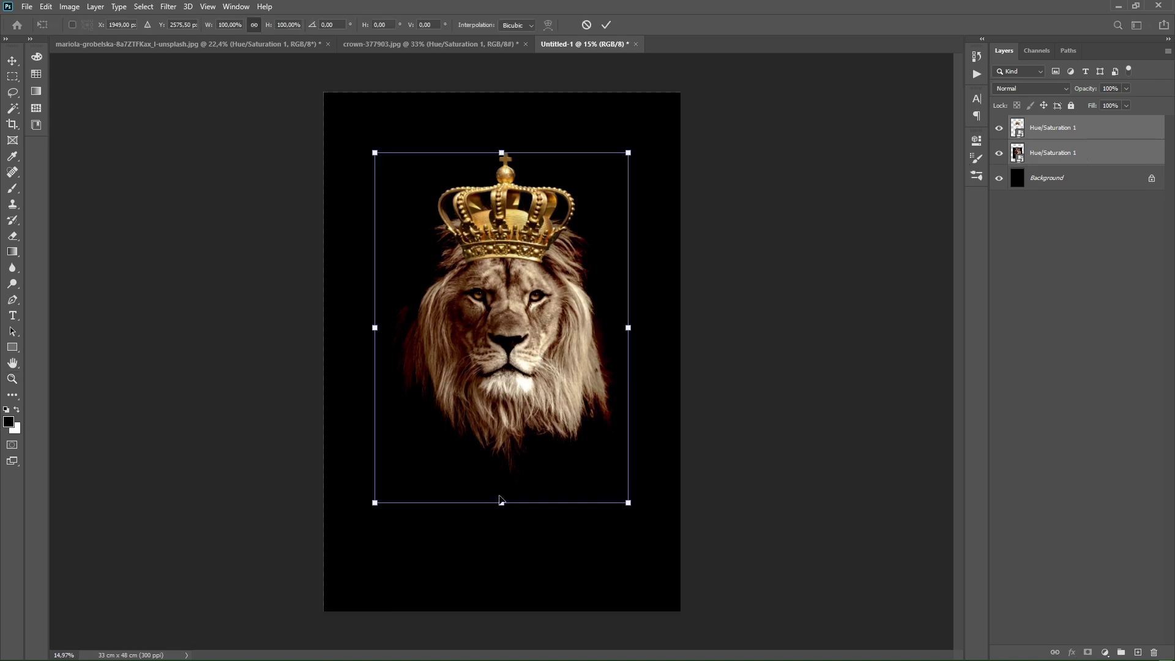
drag(501, 499, 501, 532)
drag(527, 471, 538, 459)
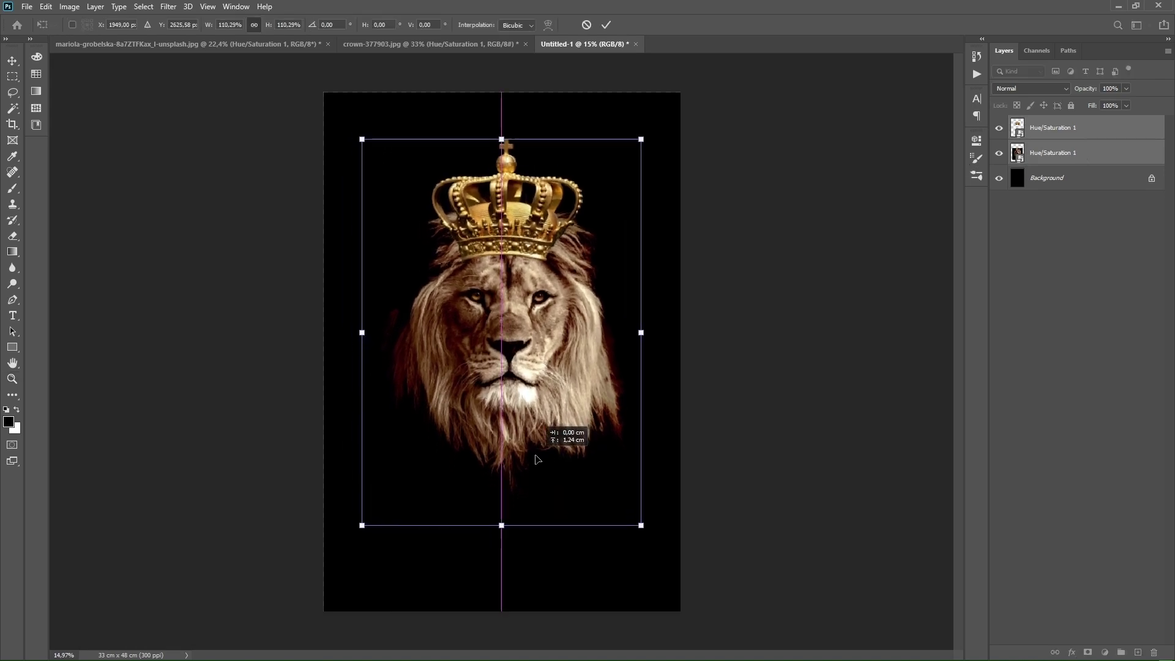
click(605, 27)
key(z)
drag(488, 358, 952, 179)
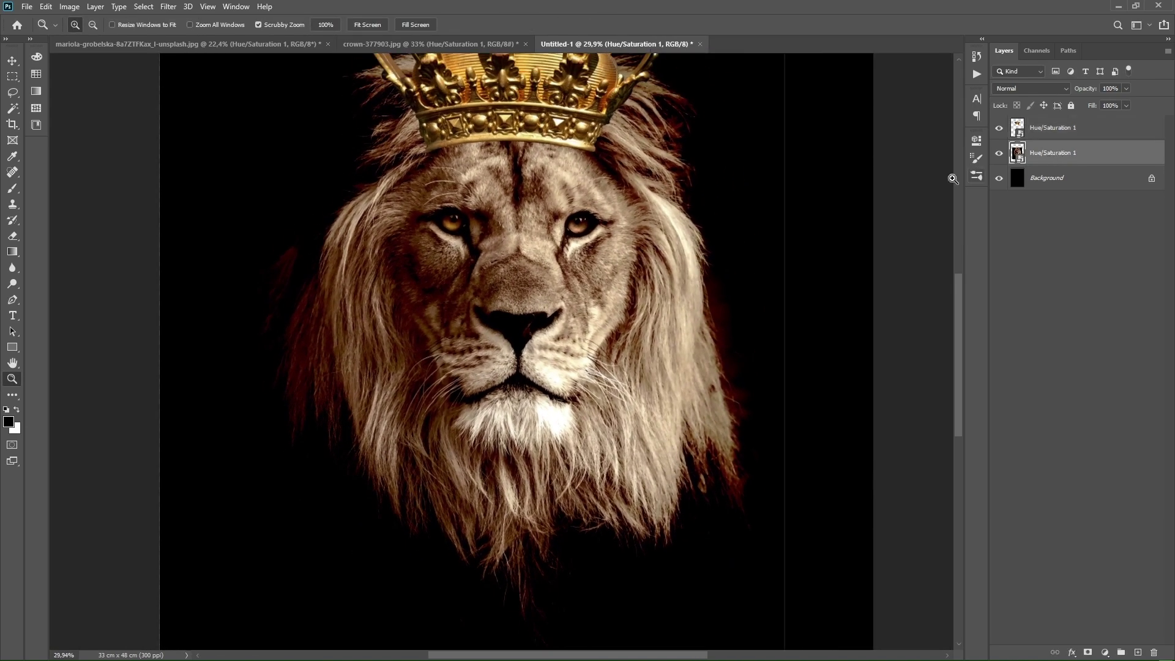
Copy a lassoed mane tuft to its own layer and warp it around the crown's right edge.
key(b)
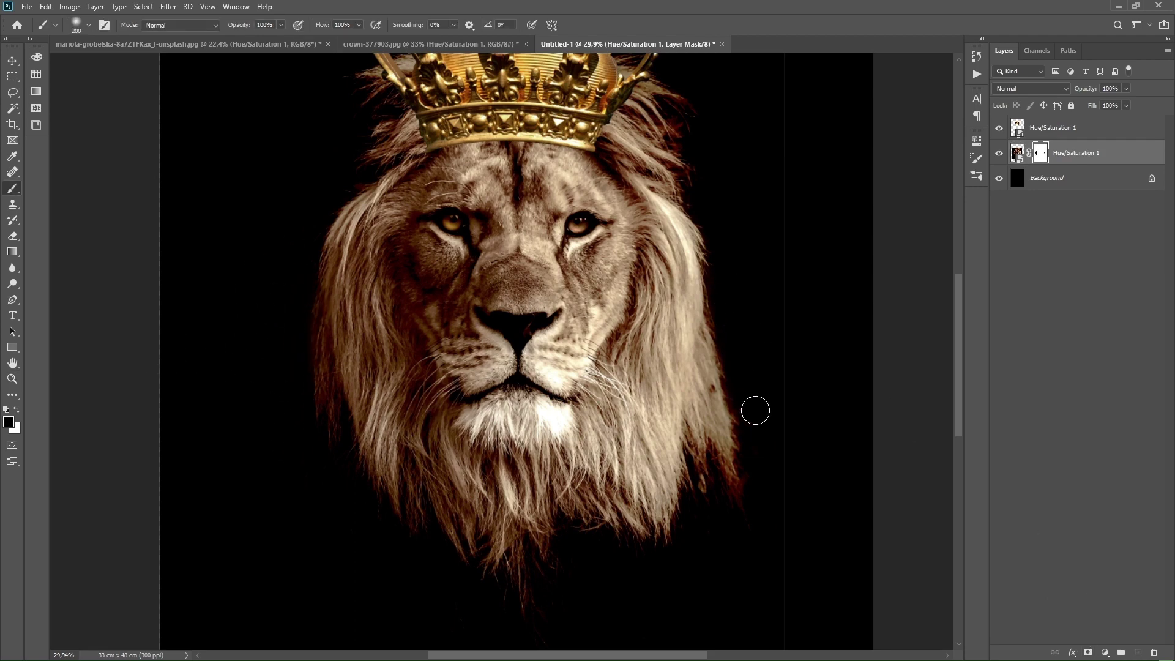
key(z)
mouse_move(747, 305)
mouse_down()
mouse_move(559, 377)
mouse_move(1013, 158)
mouse_up()
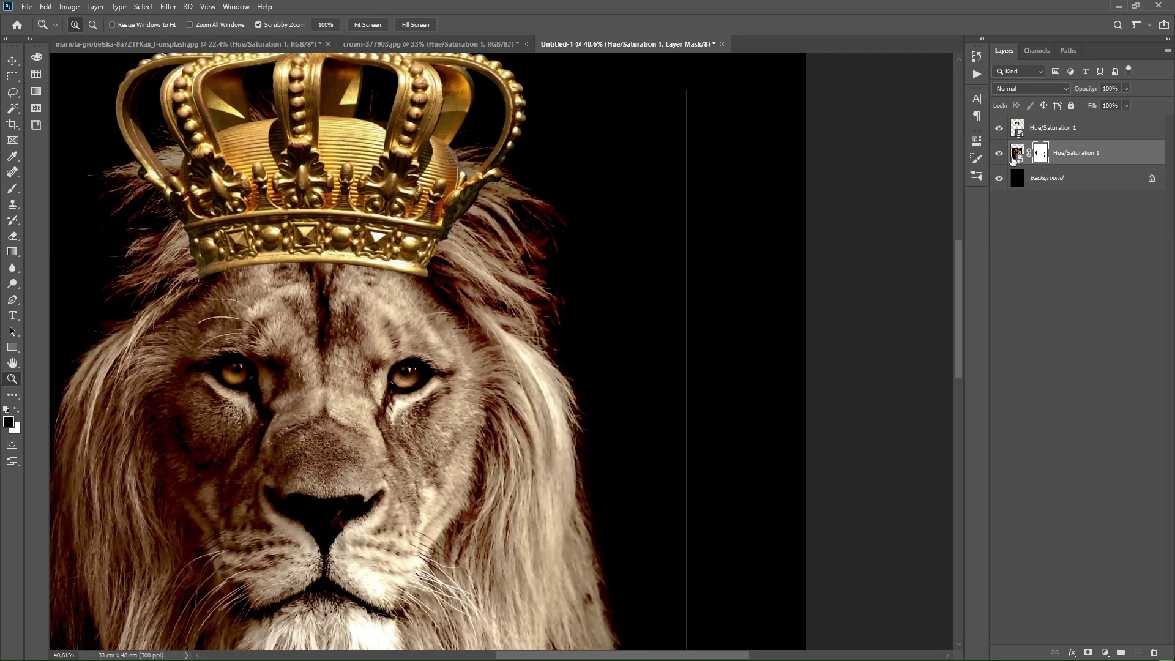
key(l)
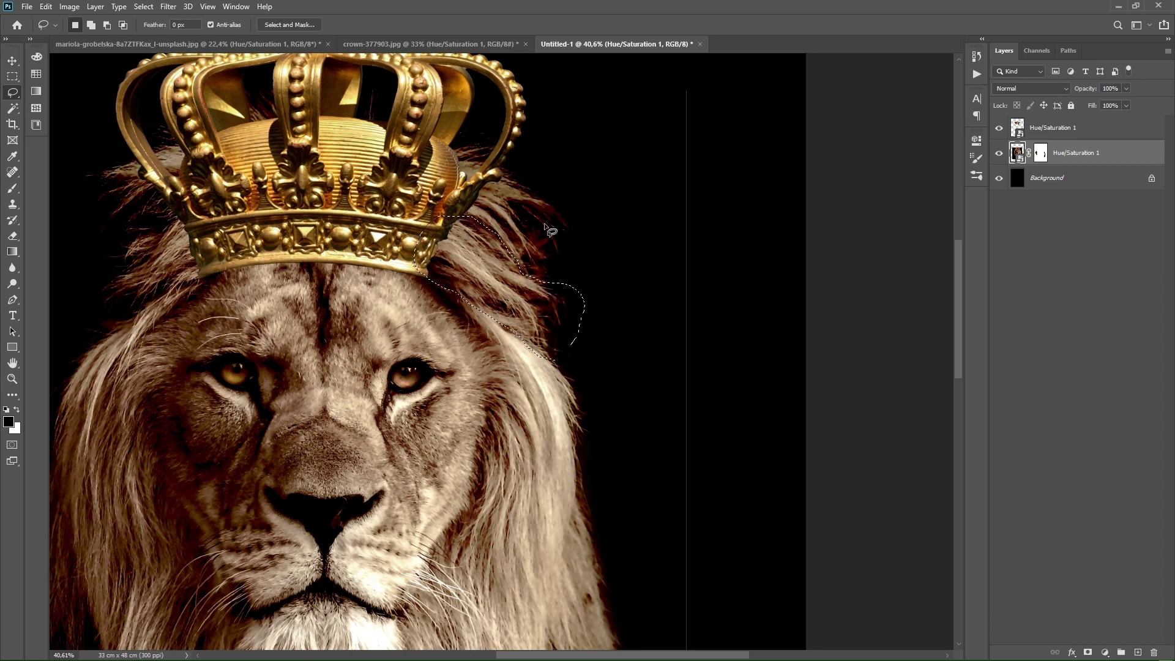
key(ctrl+j)
click(1042, 179)
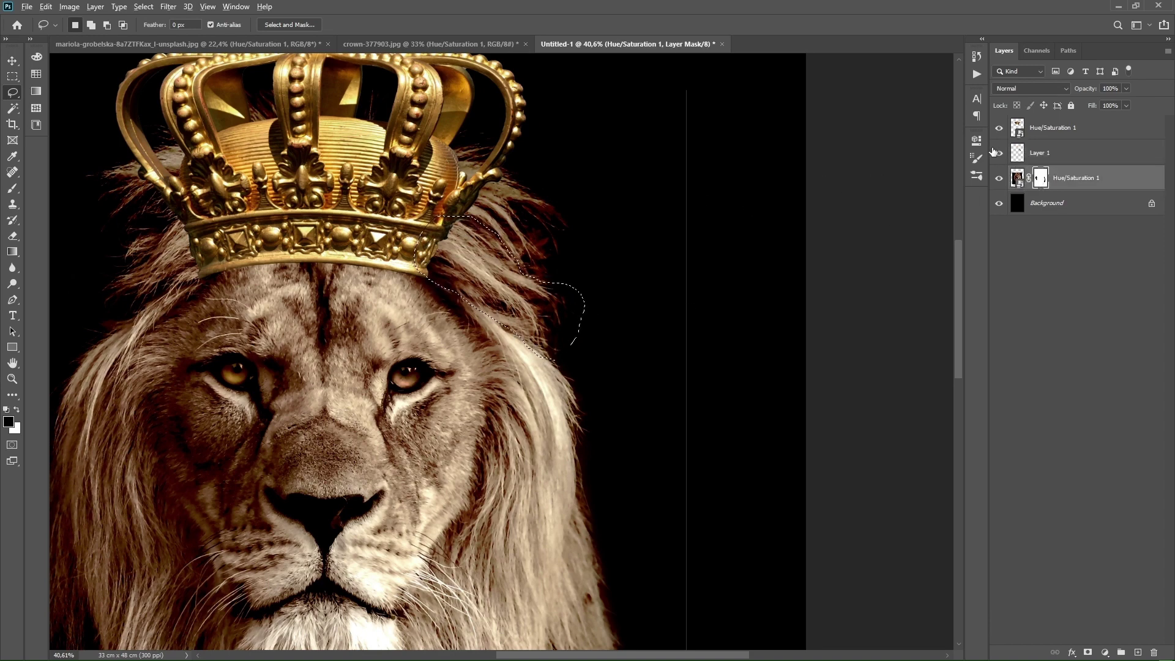
click(1031, 155)
key(ctrl+t)
right_click(503, 264)
click(520, 344)
mouse_move(508, 213)
mouse_down()
mouse_move(434, 268)
mouse_move(529, 284)
mouse_move(458, 253)
mouse_up()
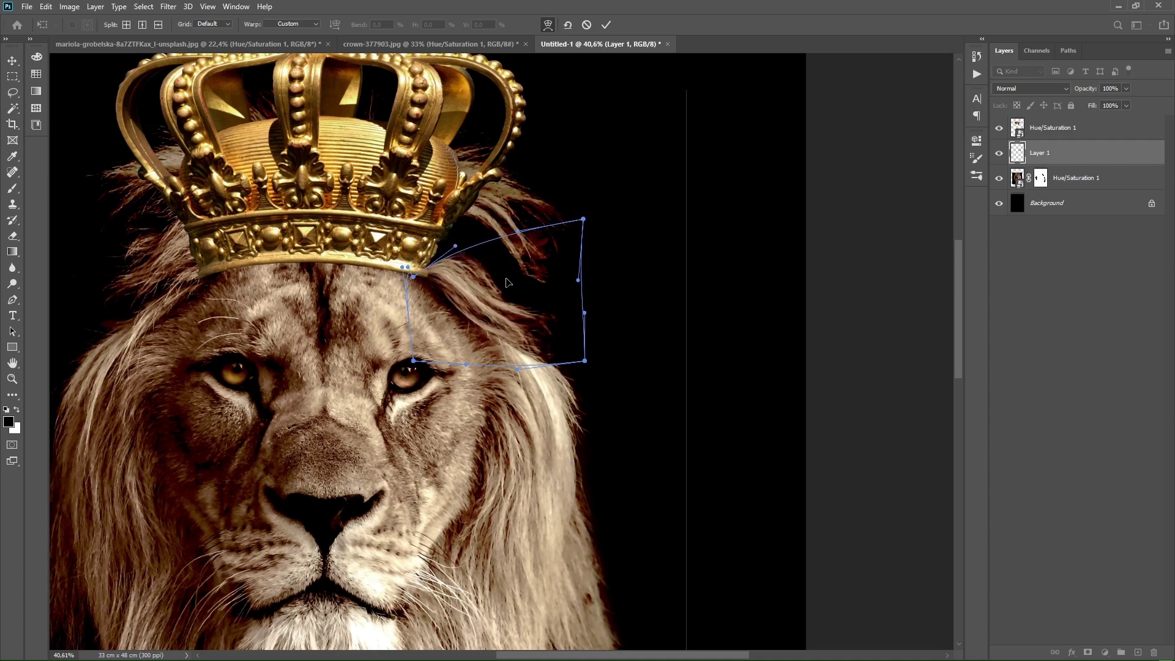
drag(563, 356, 573, 356)
click(606, 24)
Copy a second mane tuft to a new layer, rotate it and warp it against the crown.
key(z)
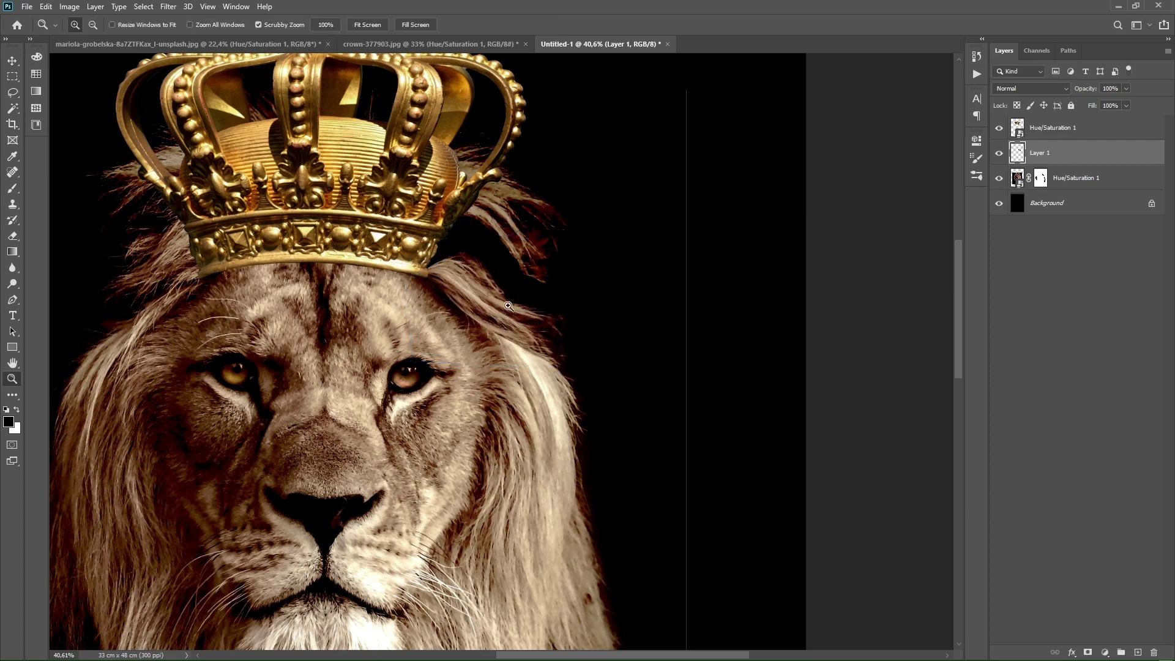
drag(480, 312, 499, 311)
click(1027, 180)
key(l)
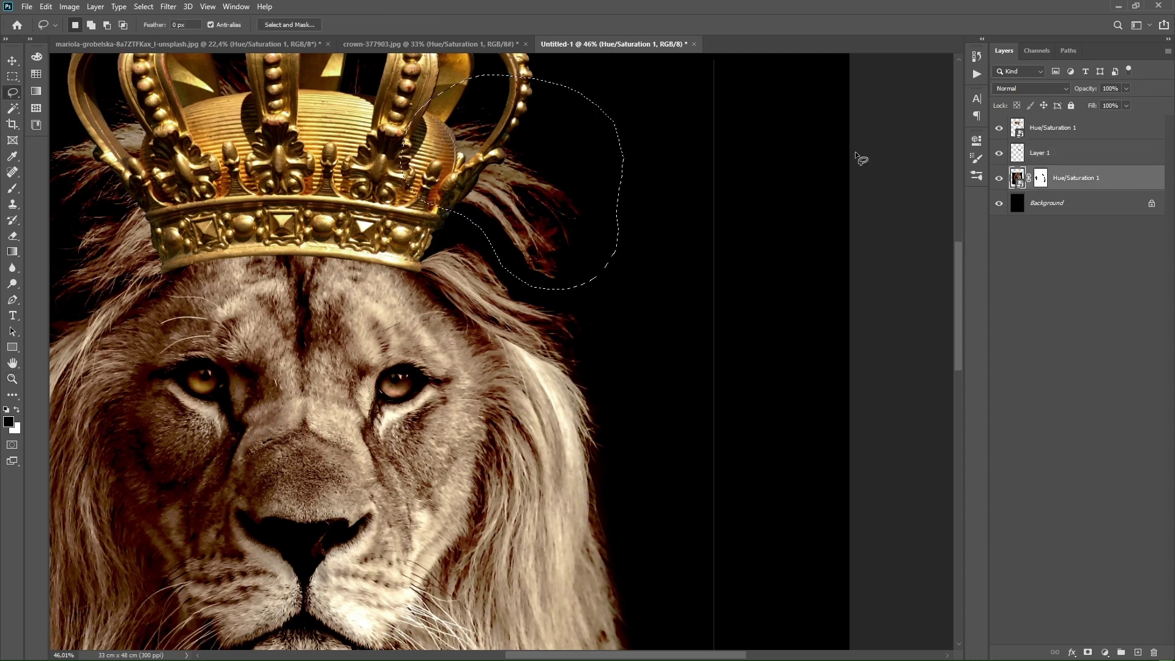
key(ctrl+j)
click(1026, 205)
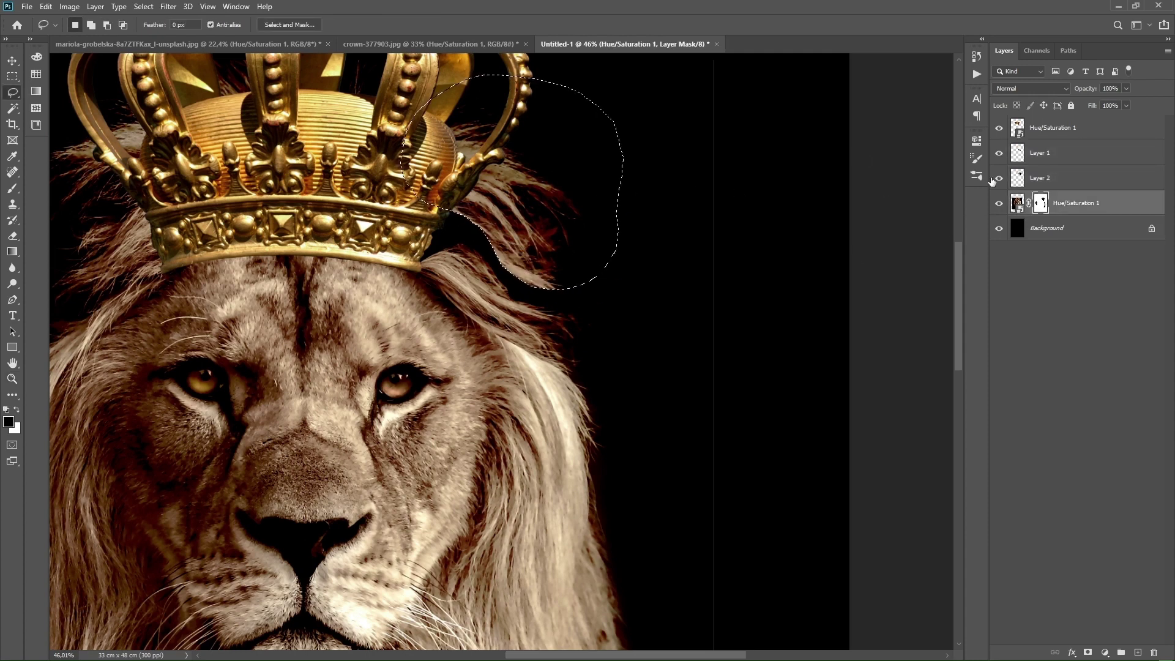
click(1053, 178)
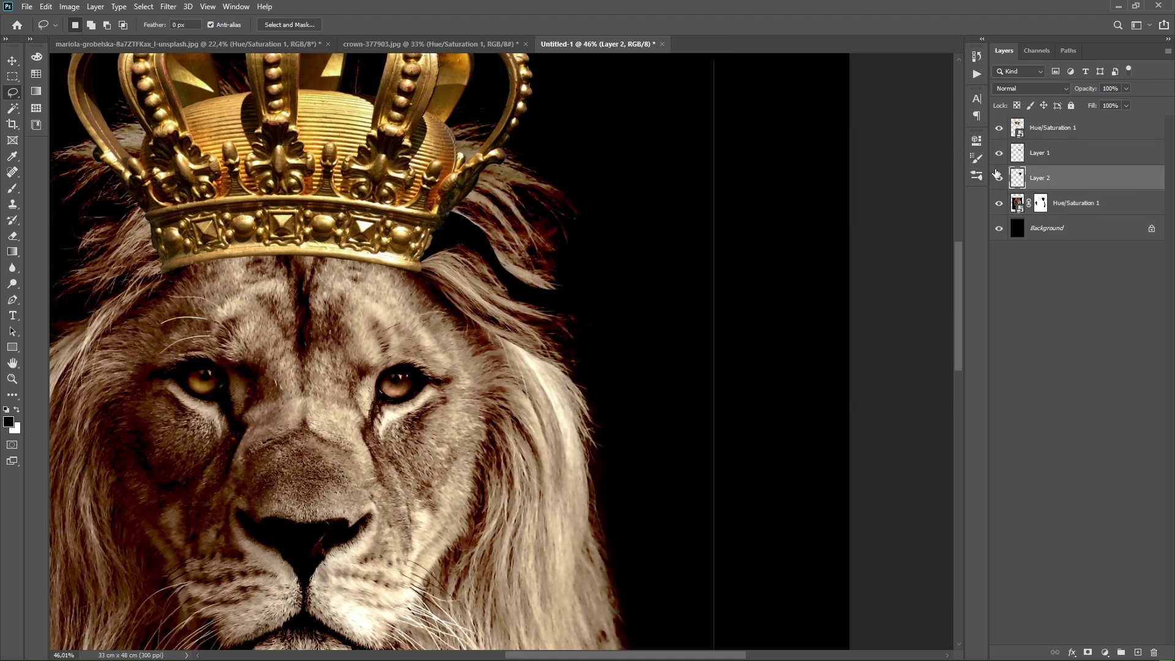
key(ctrl+t)
drag(630, 294, 648, 254)
drag(538, 199, 527, 203)
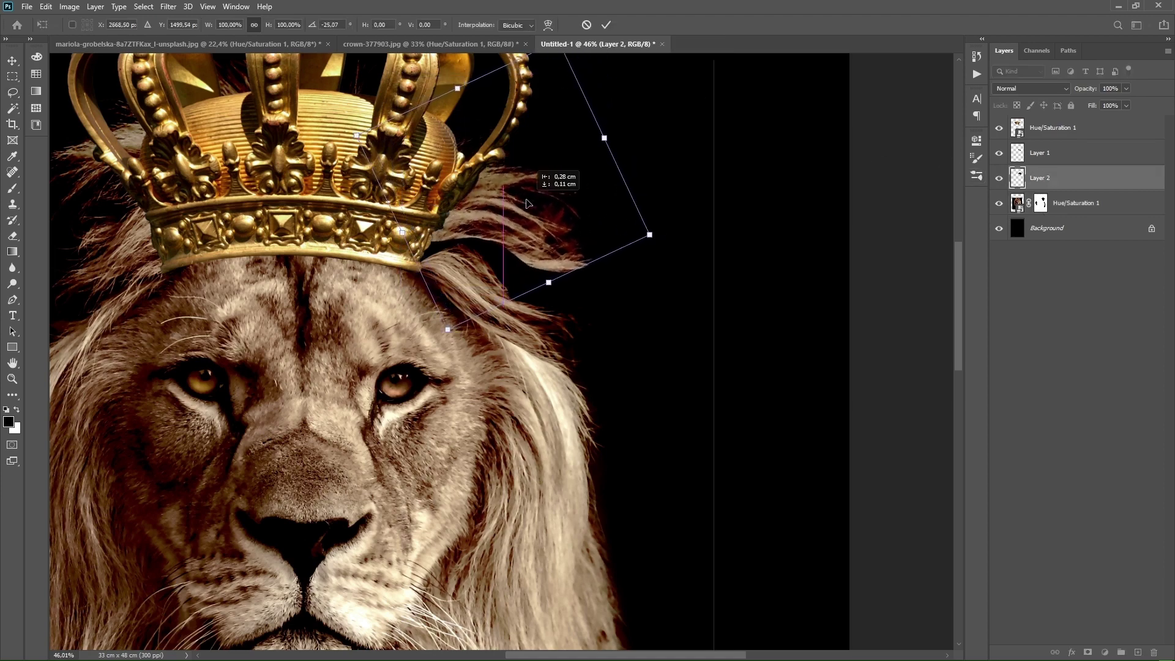
right_click(592, 197)
click(618, 282)
drag(368, 196, 397, 242)
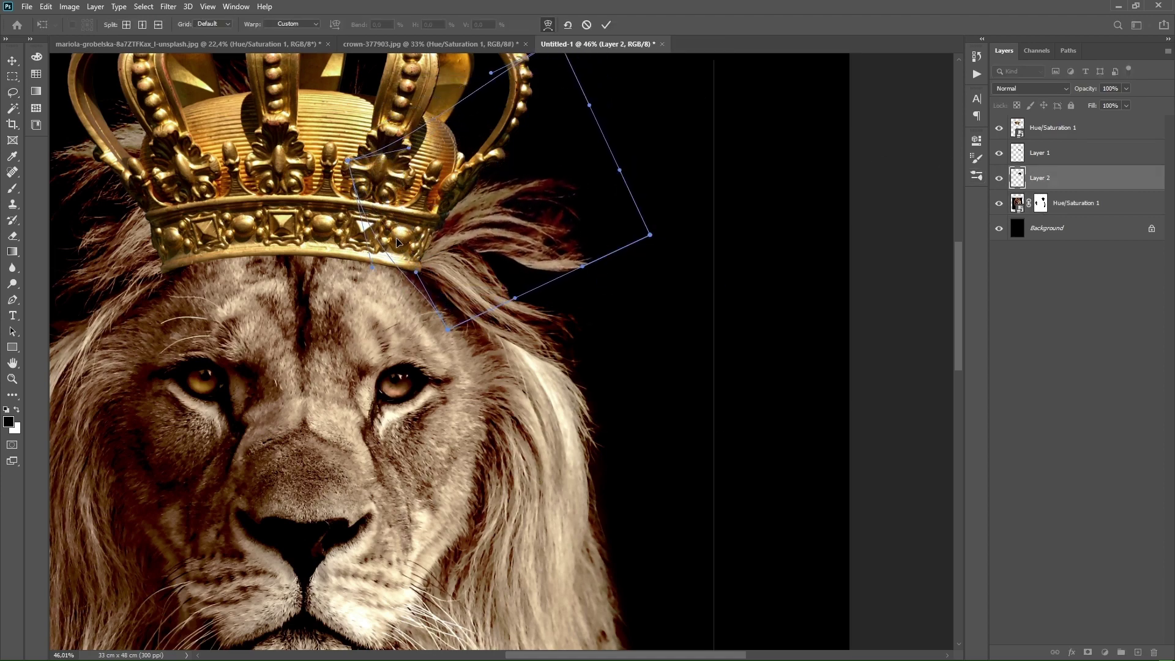
drag(650, 234, 660, 296)
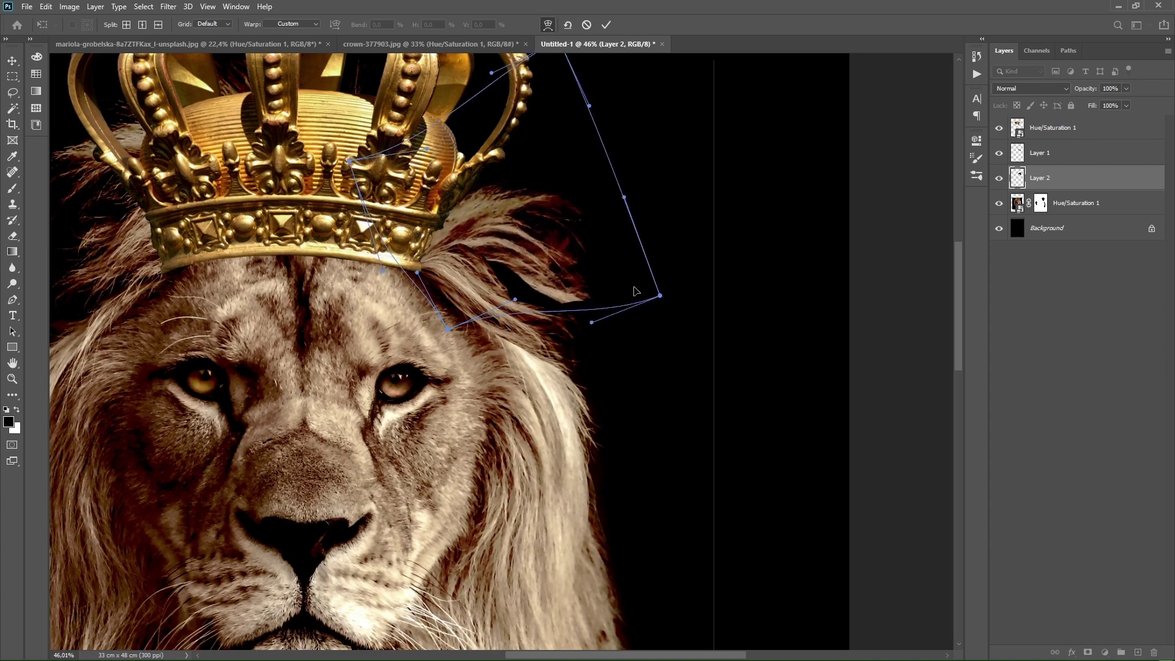
key(Return)
Copy a mane strand to Layer 3 and warp it down over the crown's left band.
key(z)
drag(550, 214, 524, 213)
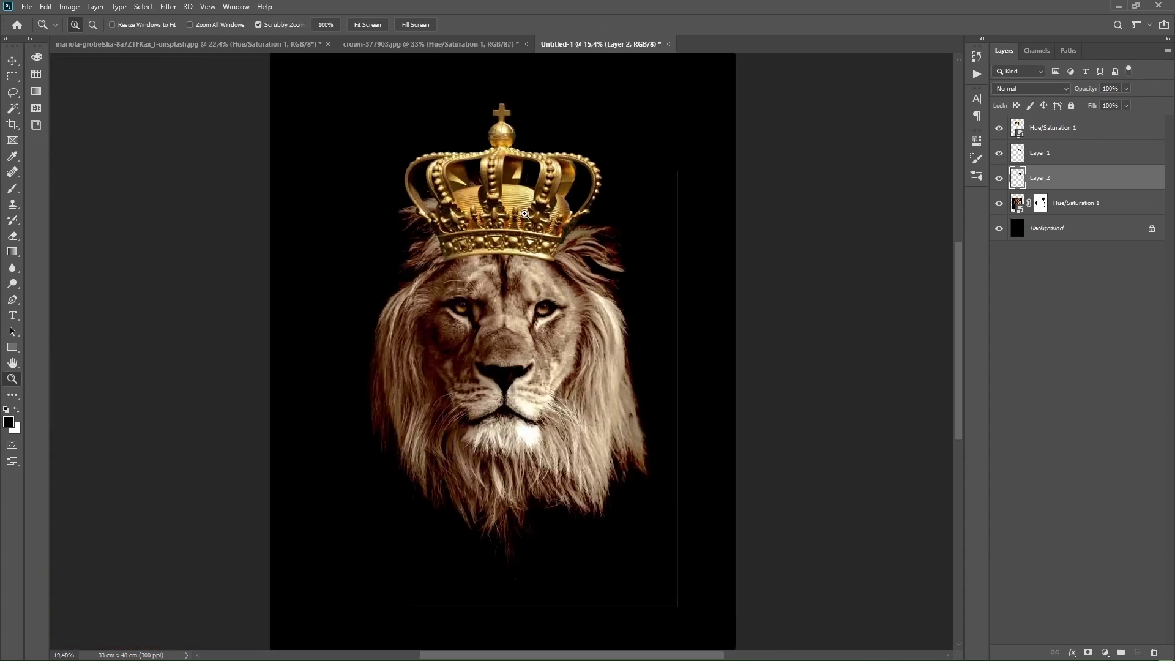
drag(448, 226, 502, 226)
key(alt+bracketleft)
key(l)
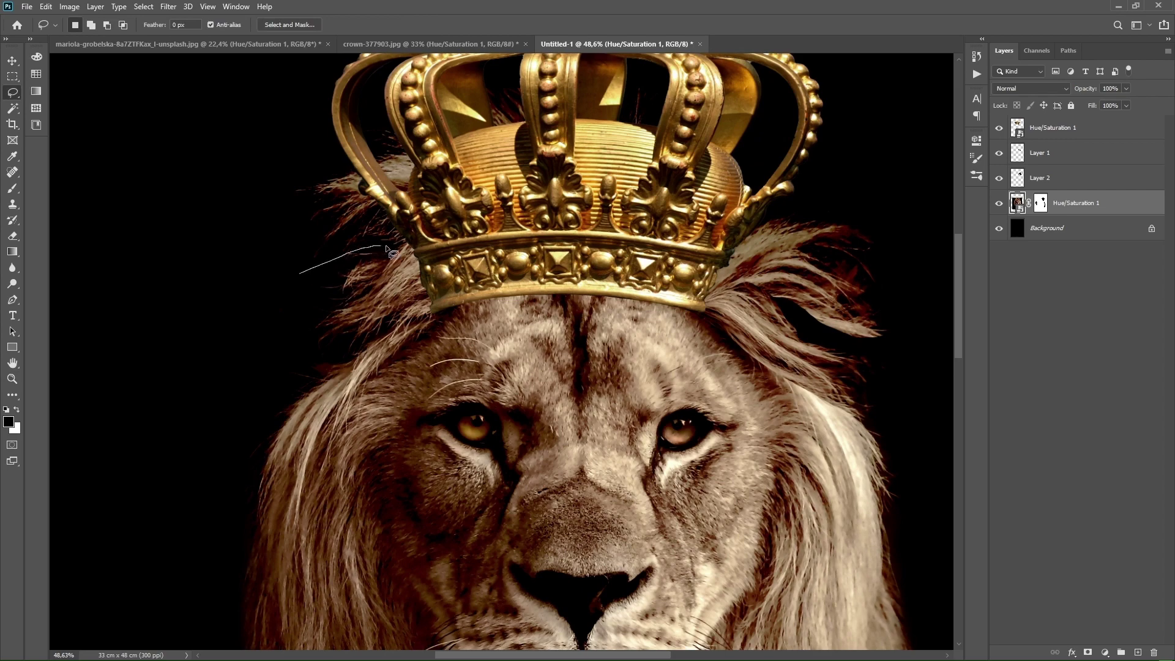
key(ctrl+j)
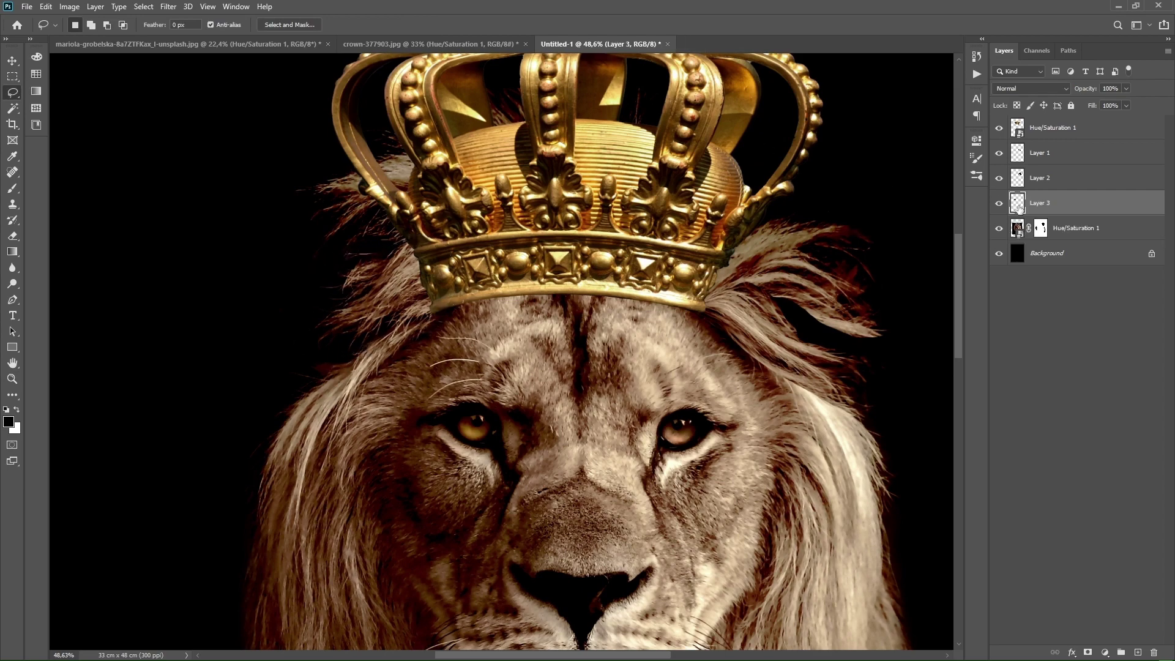
click(1042, 229)
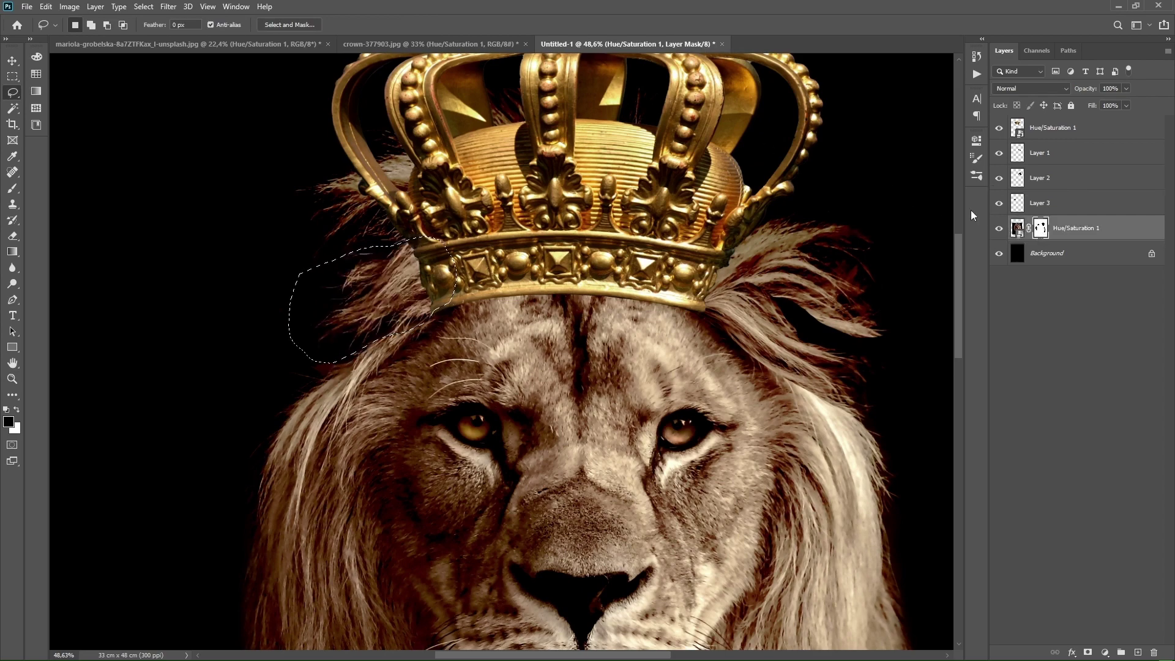
click(1067, 205)
key(ctrl+t)
right_click(380, 276)
click(403, 360)
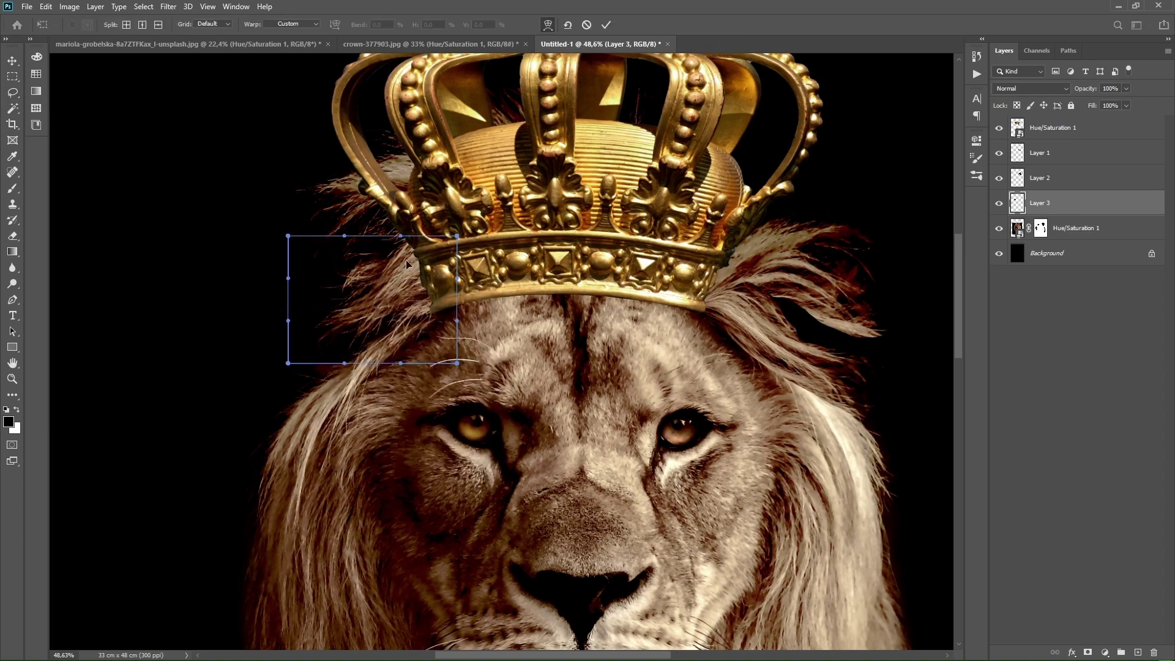
mouse_move(439, 268)
mouse_down()
mouse_move(427, 298)
mouse_move(448, 323)
mouse_up()
drag(437, 311, 409, 317)
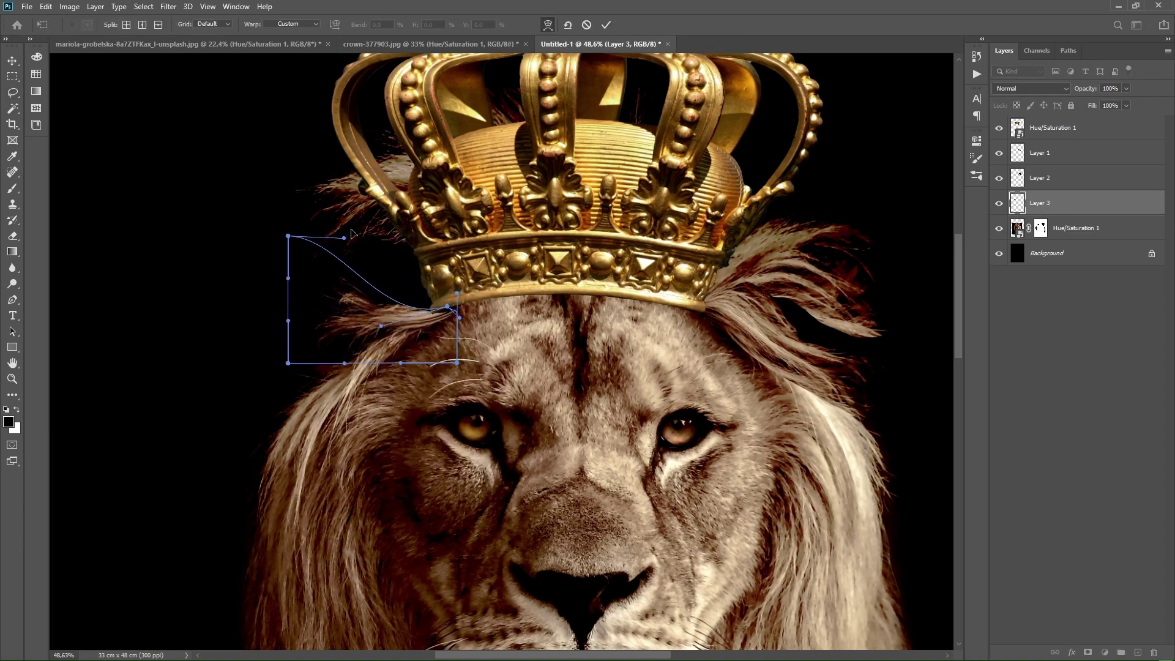
drag(344, 238, 399, 140)
click(605, 25)
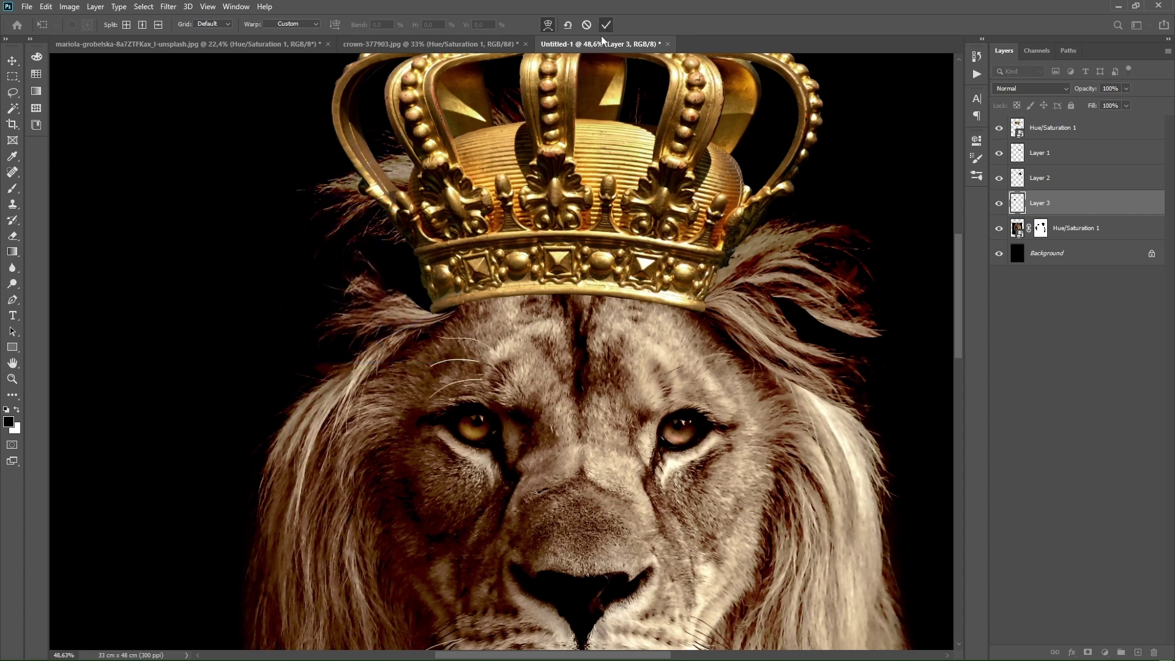
Copy another mane piece as Layer 4, rotate it about 15°, warp it, and move it above Layer 3.
key(alt+bracketleft)
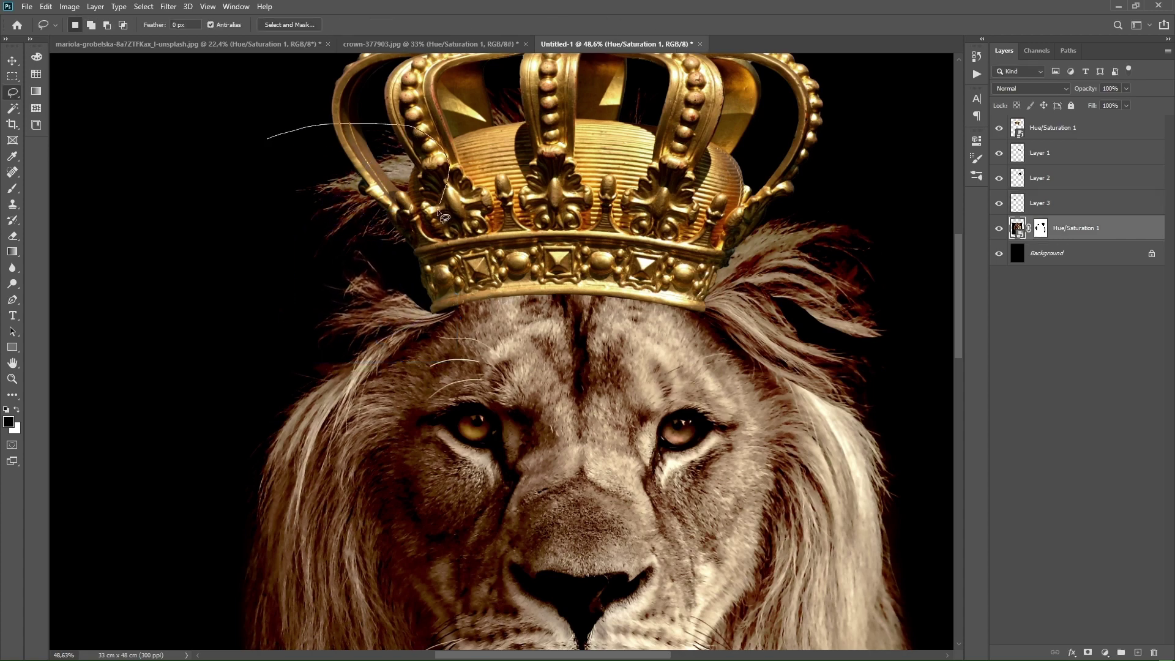
key(ctrl+j)
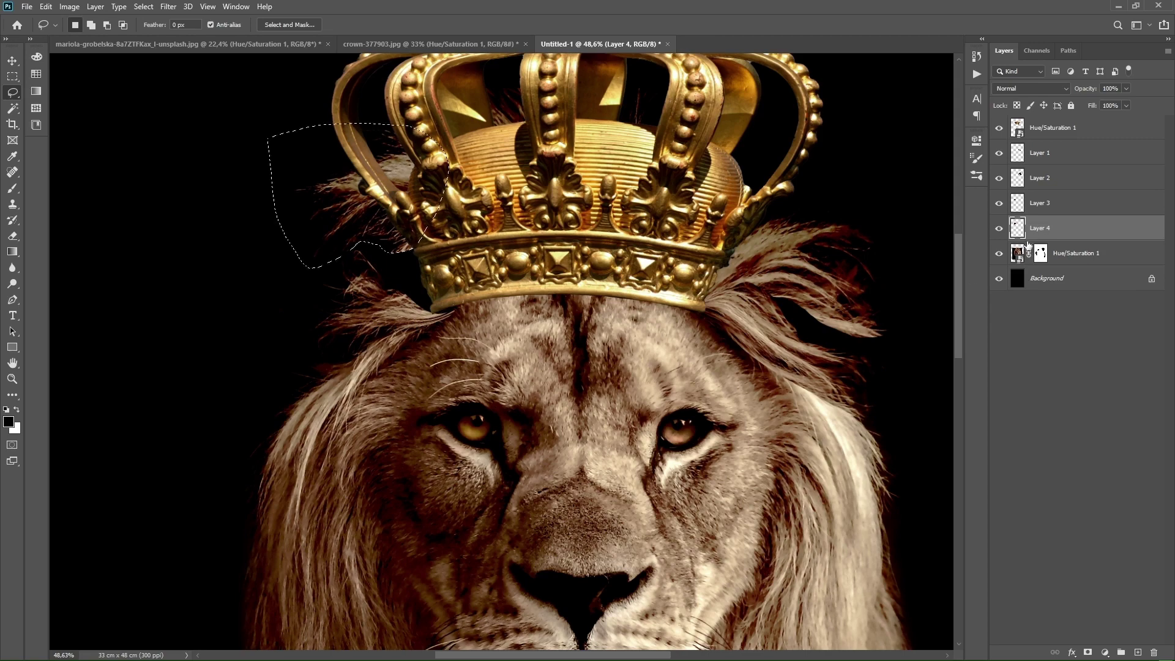
key(alt+bracketleft)
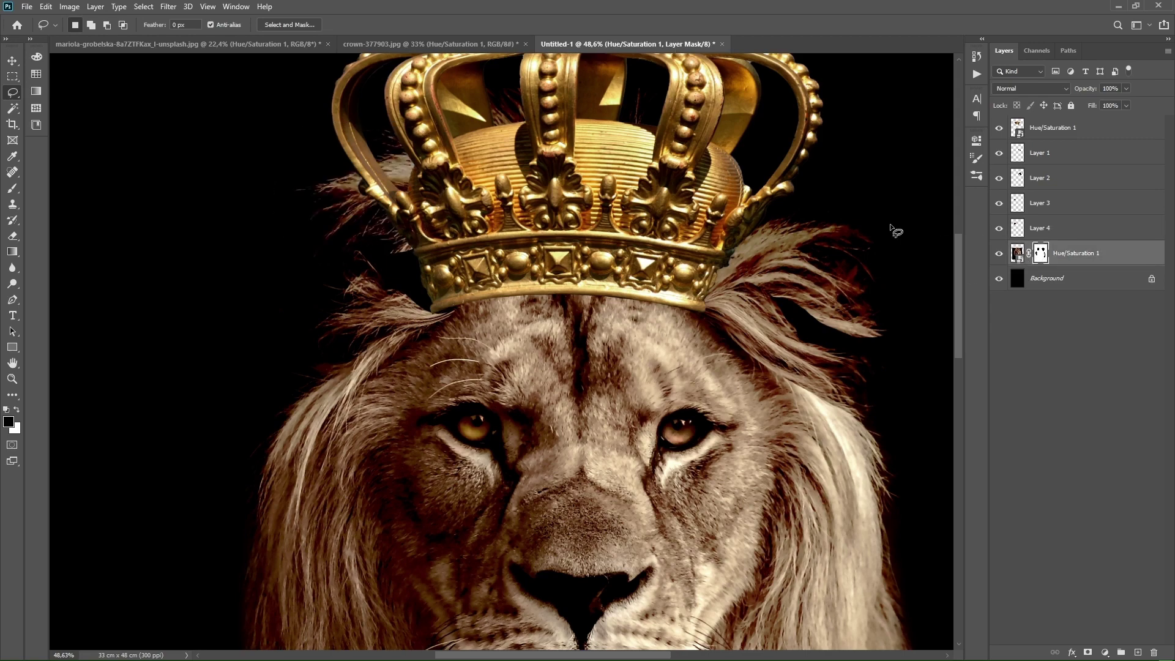
key(alt+bracketright)
key(ctrl+t)
right_click(419, 221)
click(419, 220)
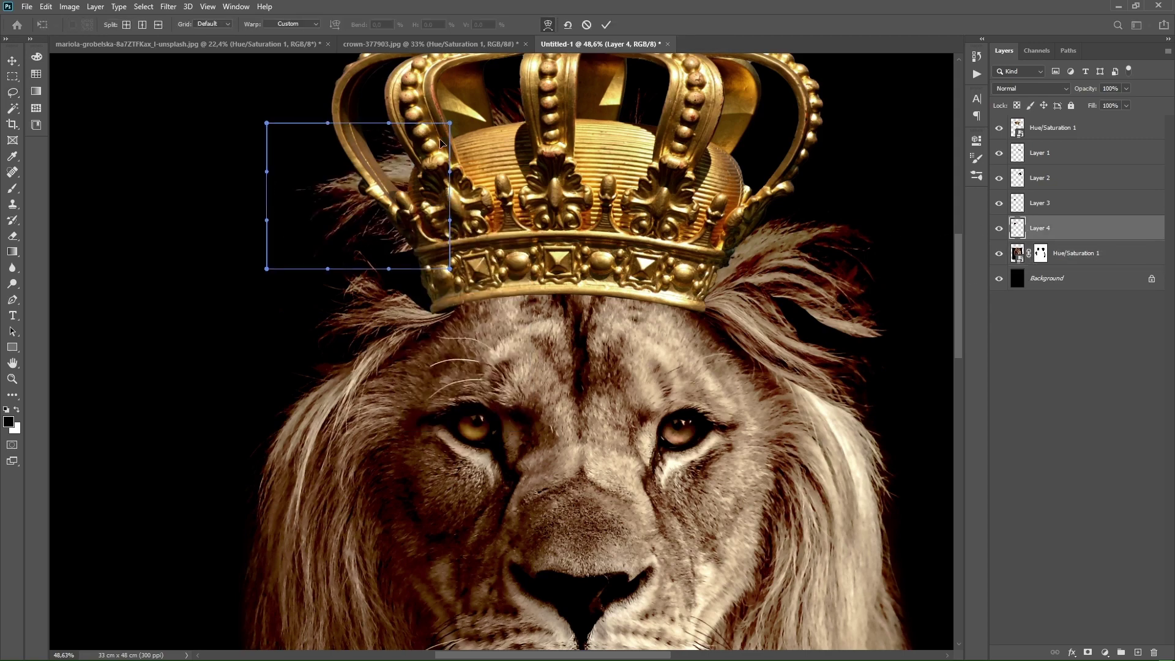
right_click(437, 243)
click(461, 277)
drag(461, 277, 435, 298)
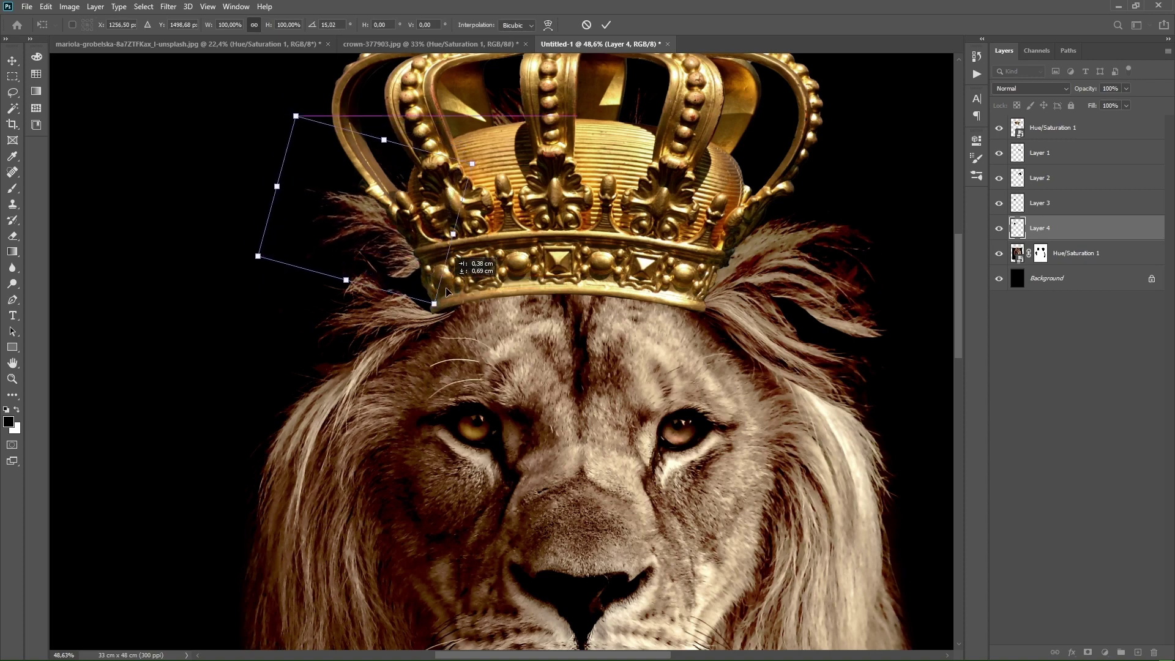
right_click(428, 266)
click(449, 347)
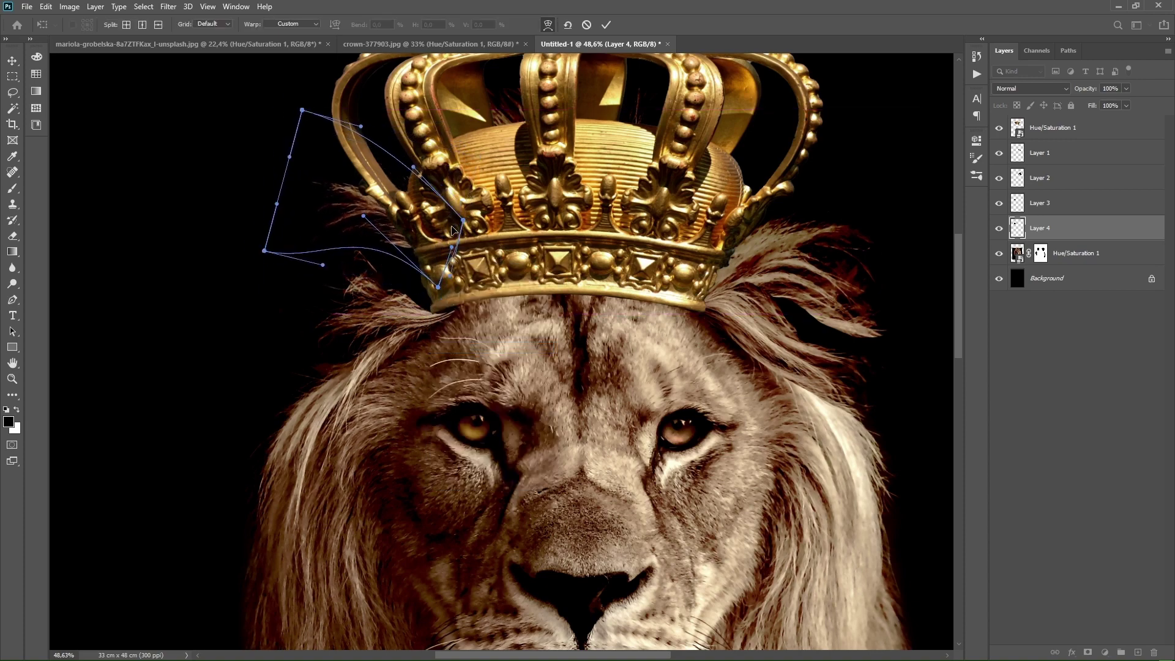
drag(440, 298, 439, 338)
mouse_move(422, 215)
mouse_down()
mouse_move(352, 193)
mouse_move(287, 249)
mouse_up()
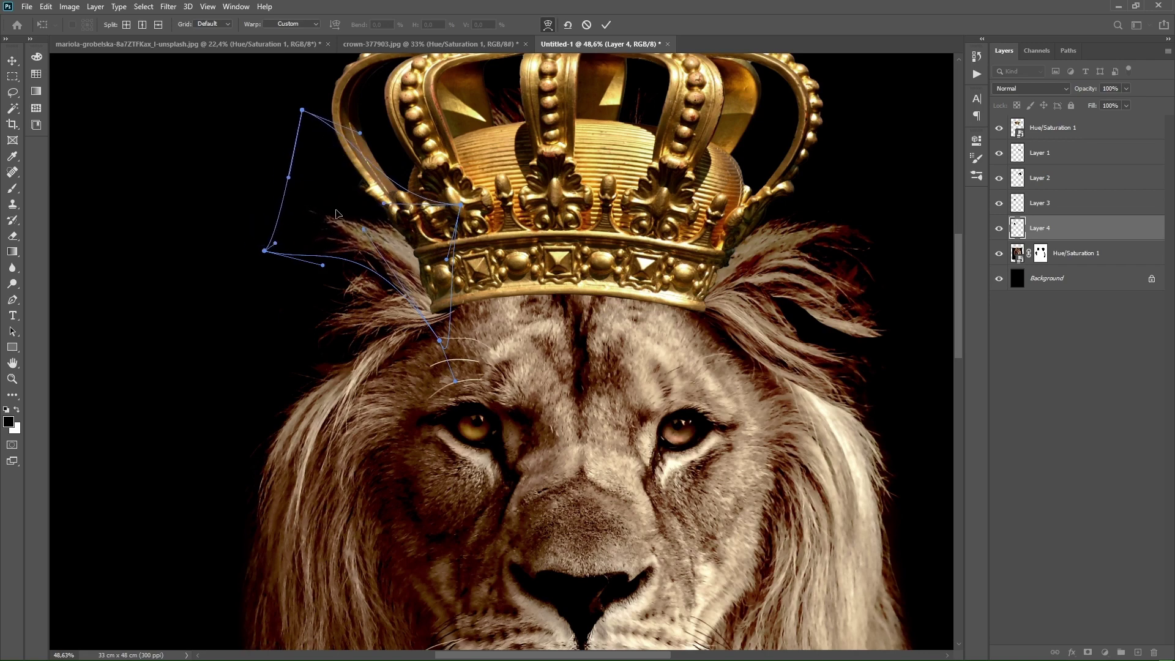
click(606, 25)
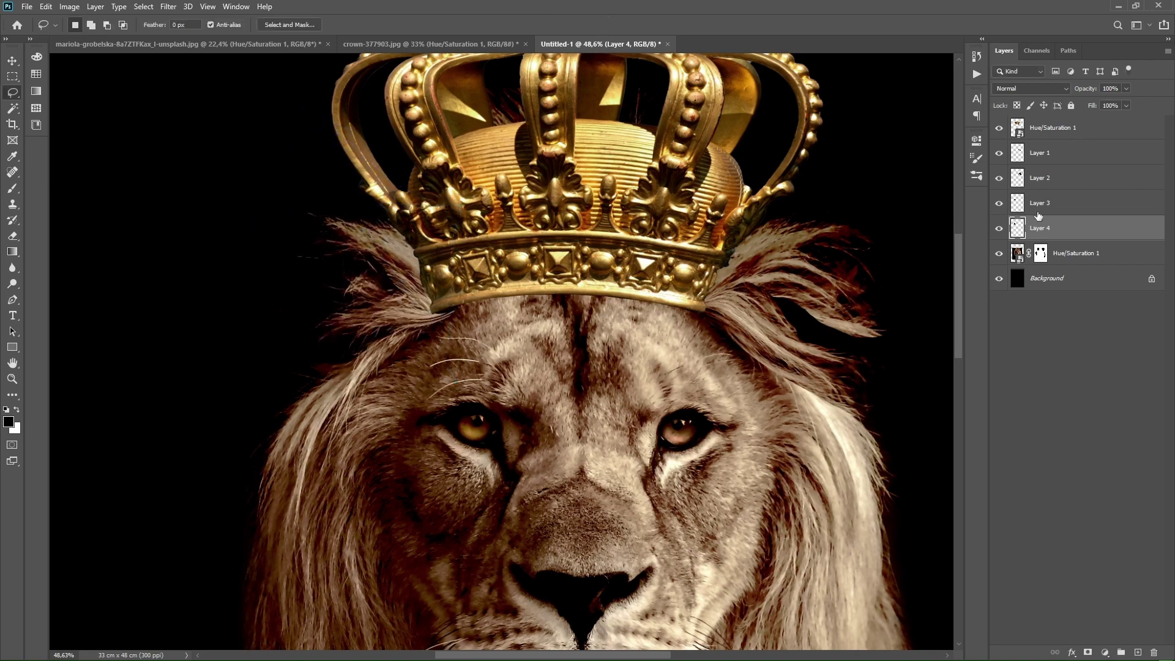
drag(1040, 227, 1052, 203)
Merge the warped hair layers into Layer 1.
key(z)
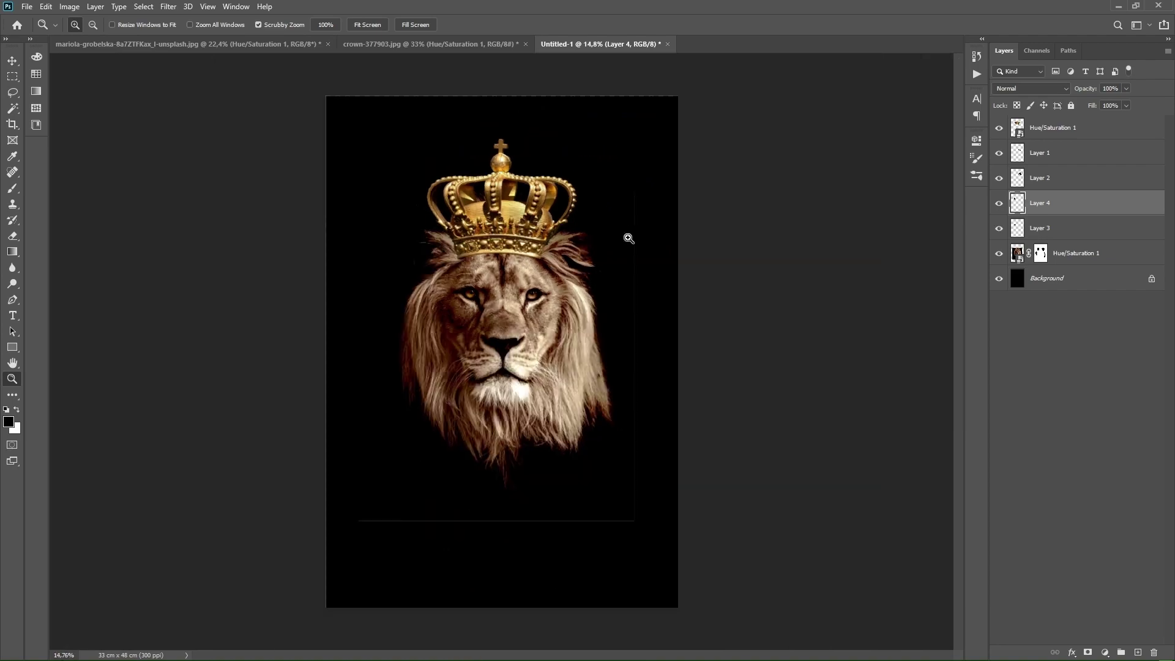
click(421, 240)
scroll(421, 239, down, 2)
scroll(459, 288, down, 2)
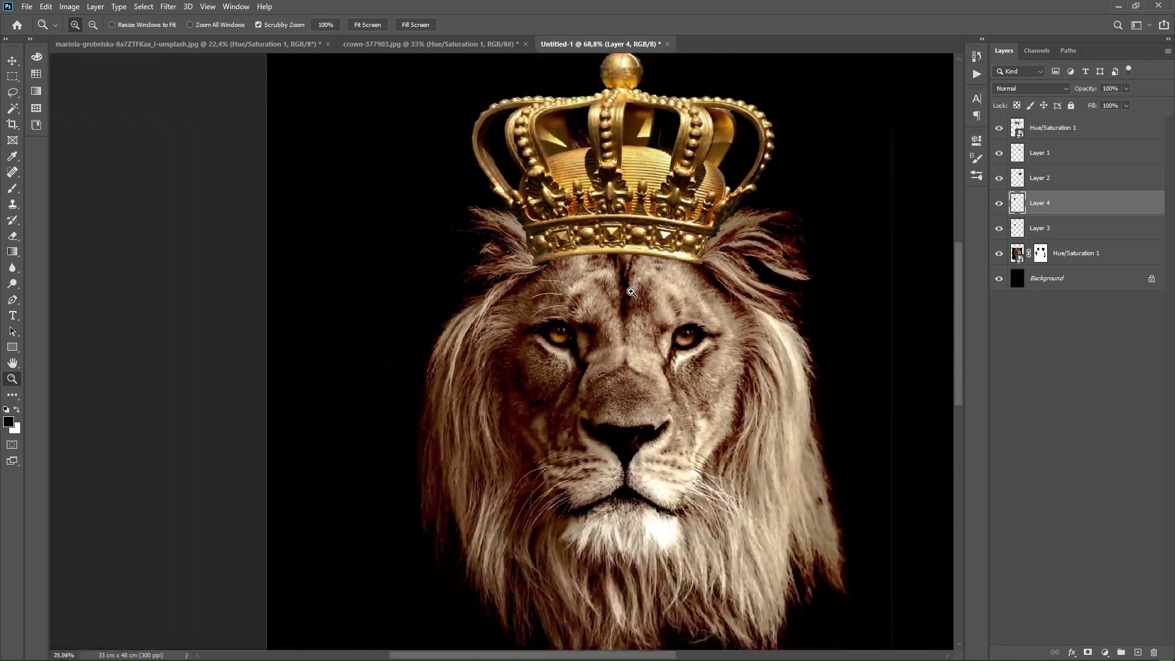
scroll(490, 325, down, 1)
shift+click(1065, 227)
shift+click(1068, 153)
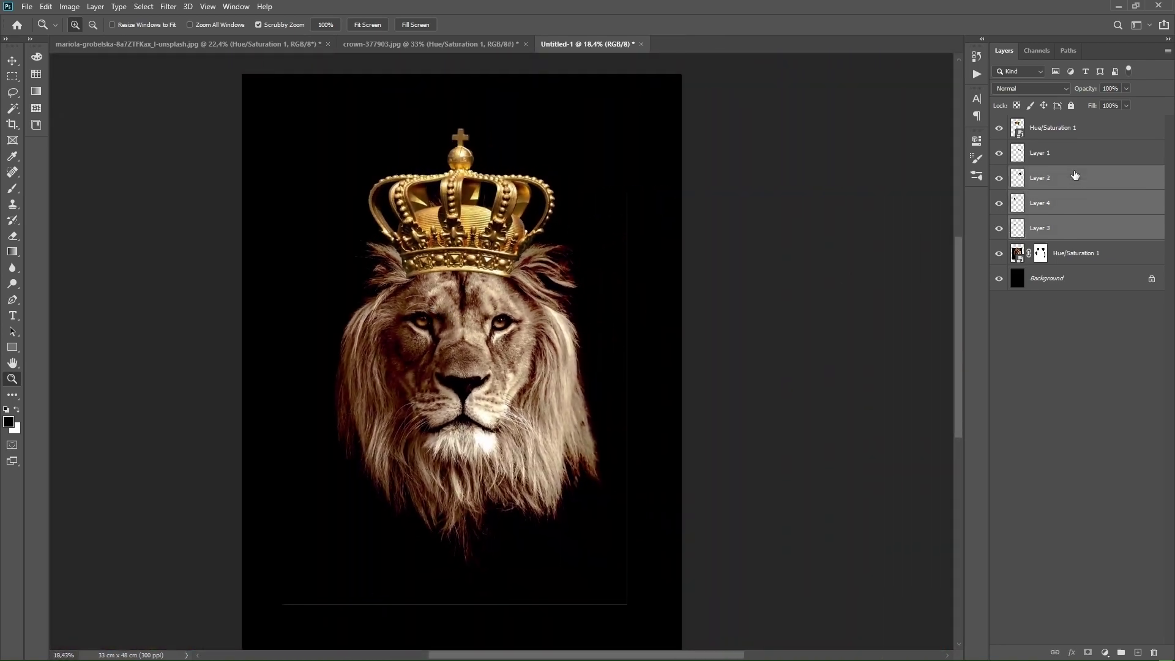
right_click(1089, 153)
click(952, 502)
Convert the lion layers to one smart object and duplicate it into a new document.
shift+click(1079, 181)
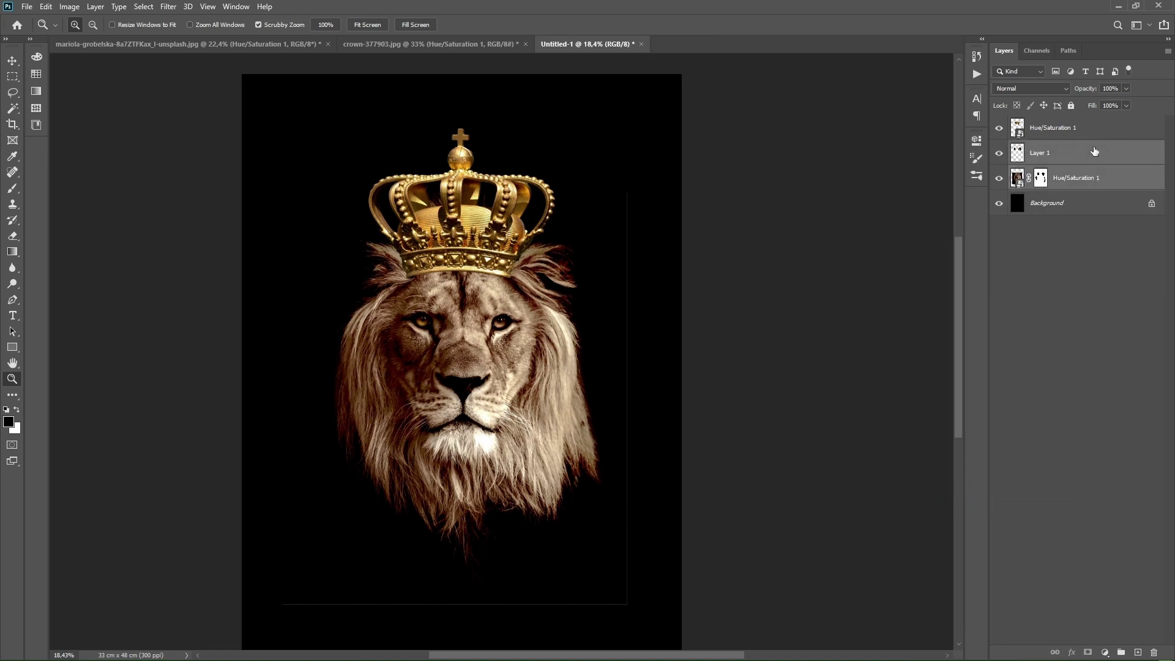
right_click(1052, 129)
click(1077, 249)
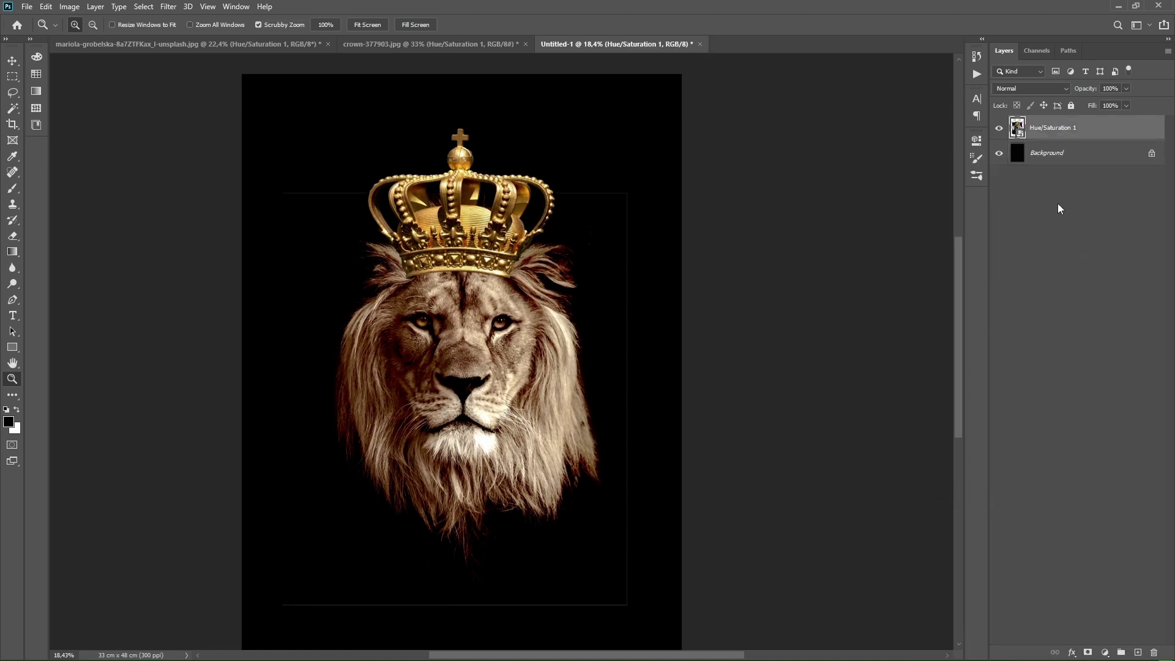
right_click(1053, 128)
click(1050, 158)
click(582, 233)
click(515, 276)
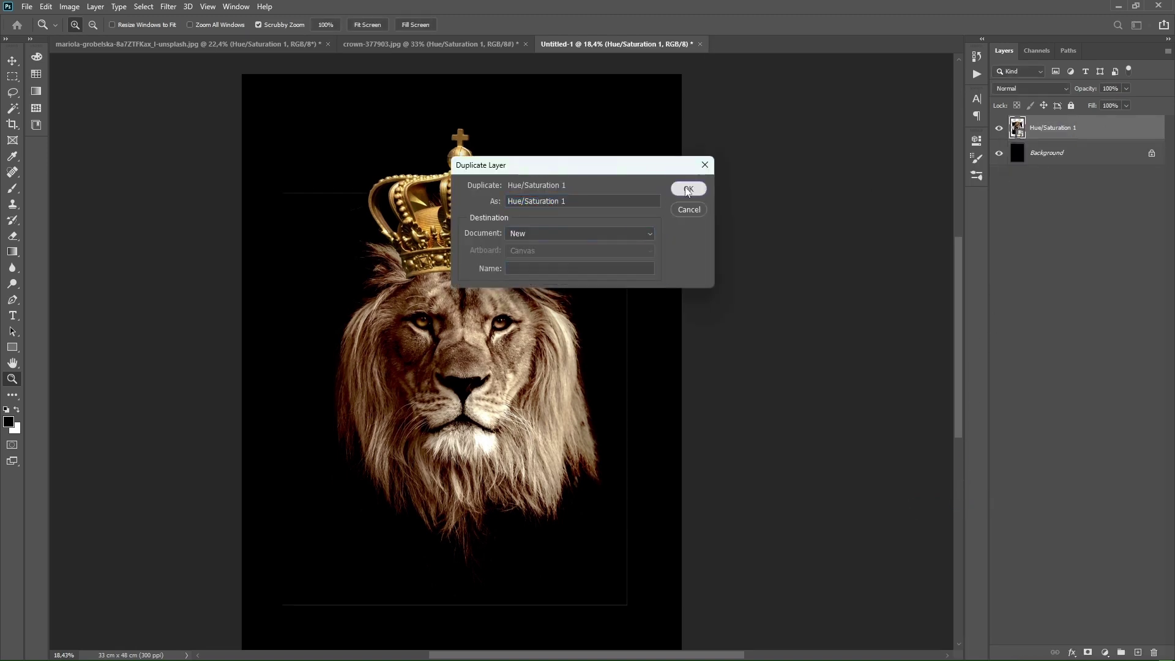
click(688, 188)
Add a black Solid Color fill below the lion, merge them, and flatten the image.
click(1105, 653)
click(1086, 435)
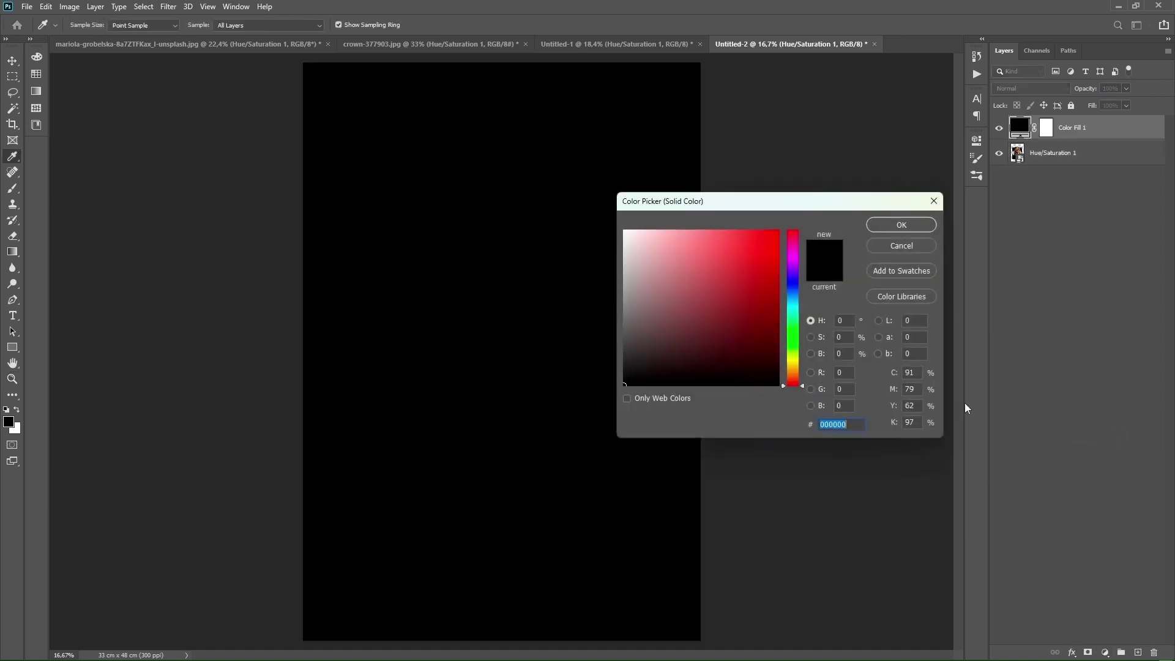
click(899, 224)
drag(1077, 153, 1099, 134)
shift+click(1100, 153)
right_click(1100, 152)
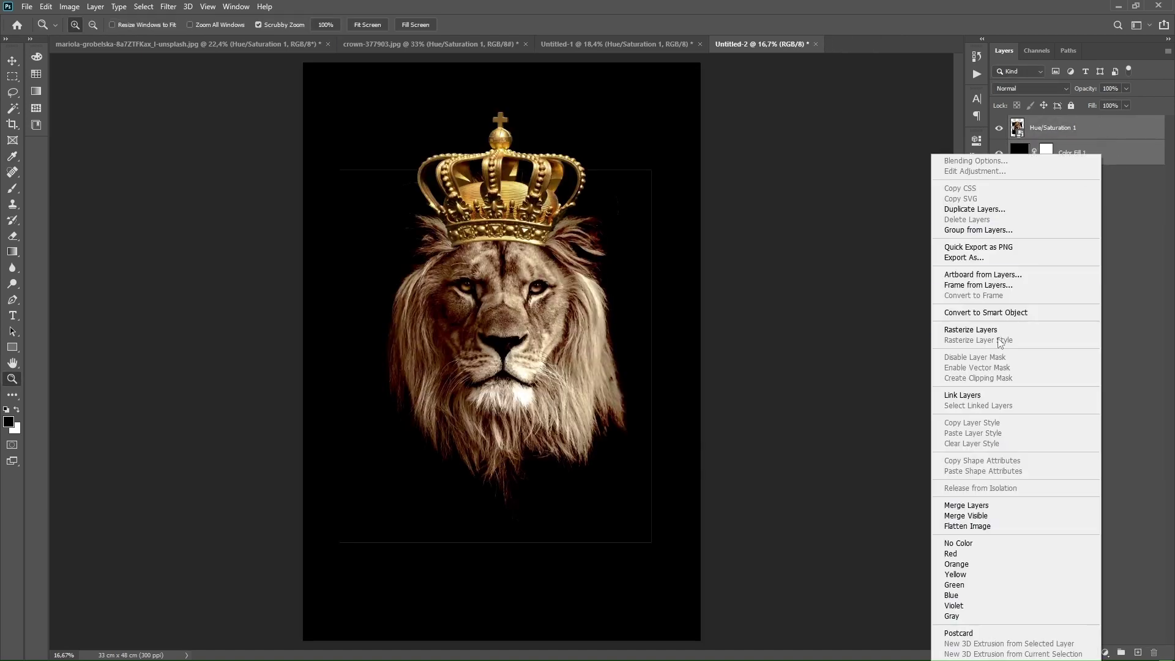
click(967, 505)
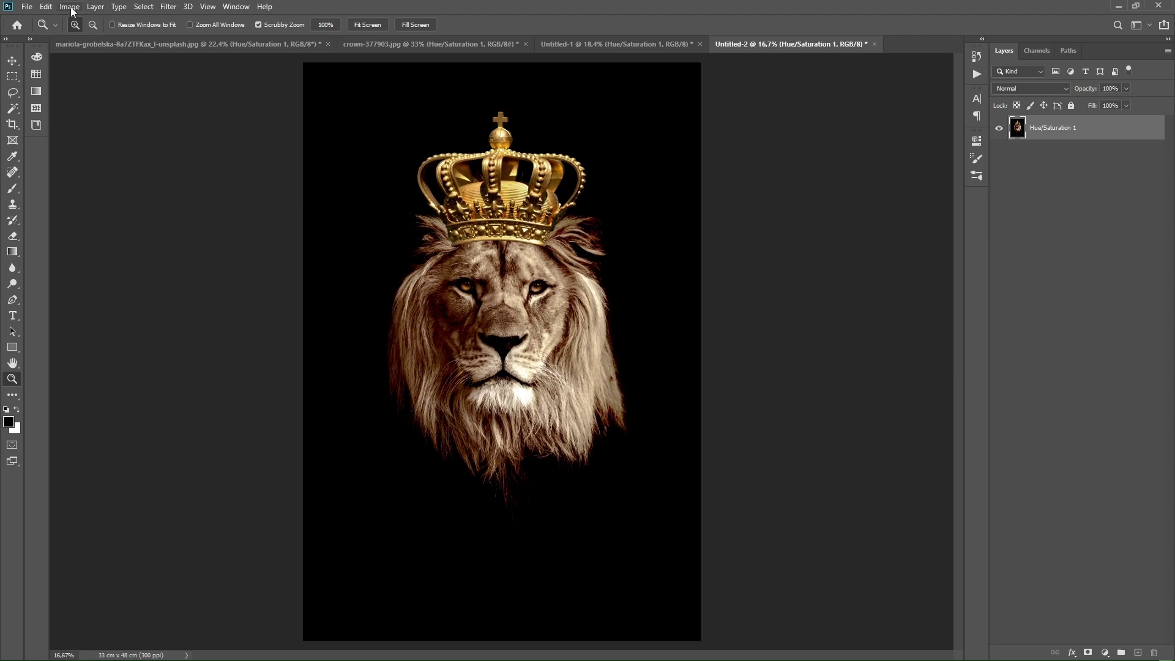
click(95, 6)
click(126, 466)
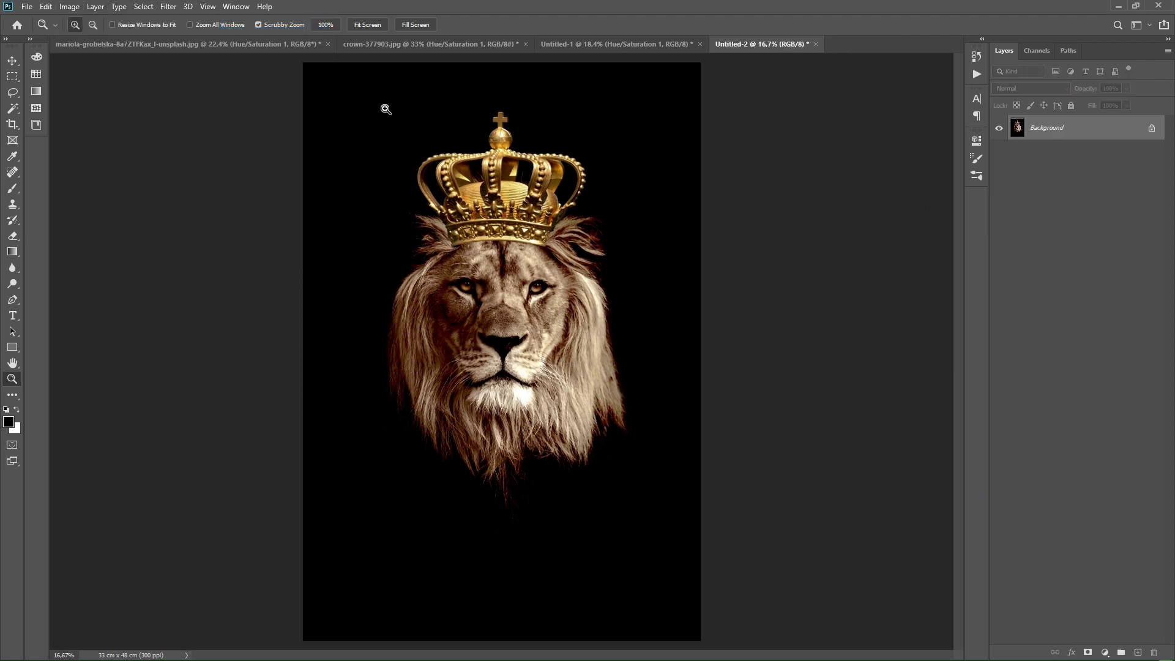
Run the Remover Preto action and duplicate the black-removed lion into Untitled-1.
click(977, 74)
click(821, 242)
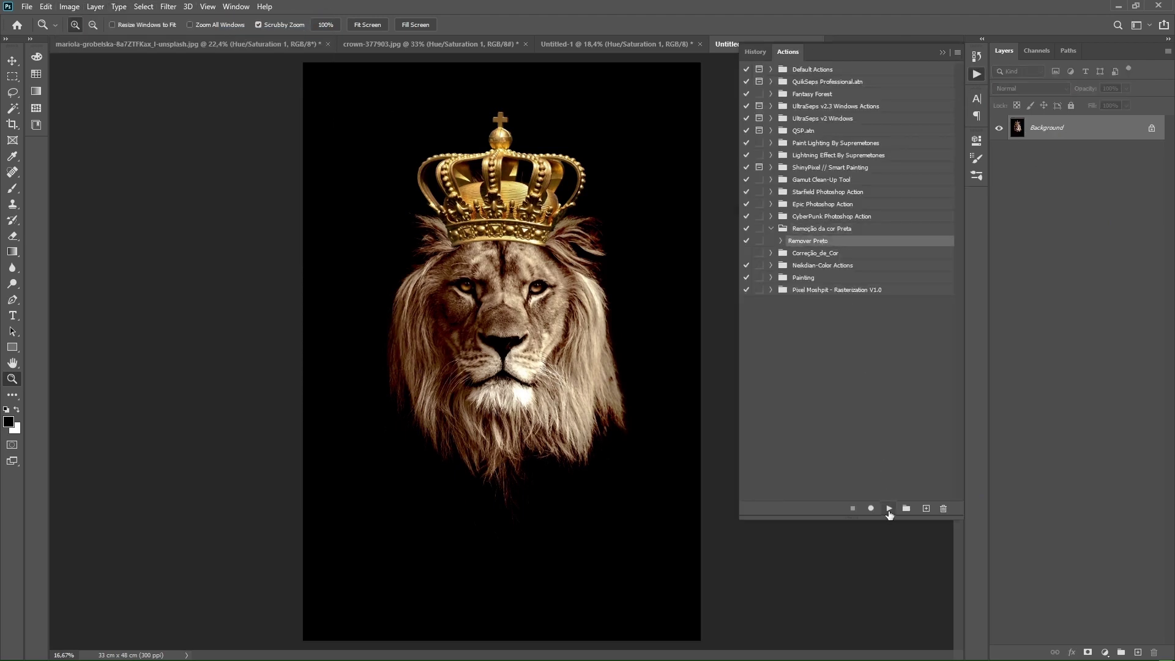
click(889, 509)
click(977, 74)
right_click(1068, 131)
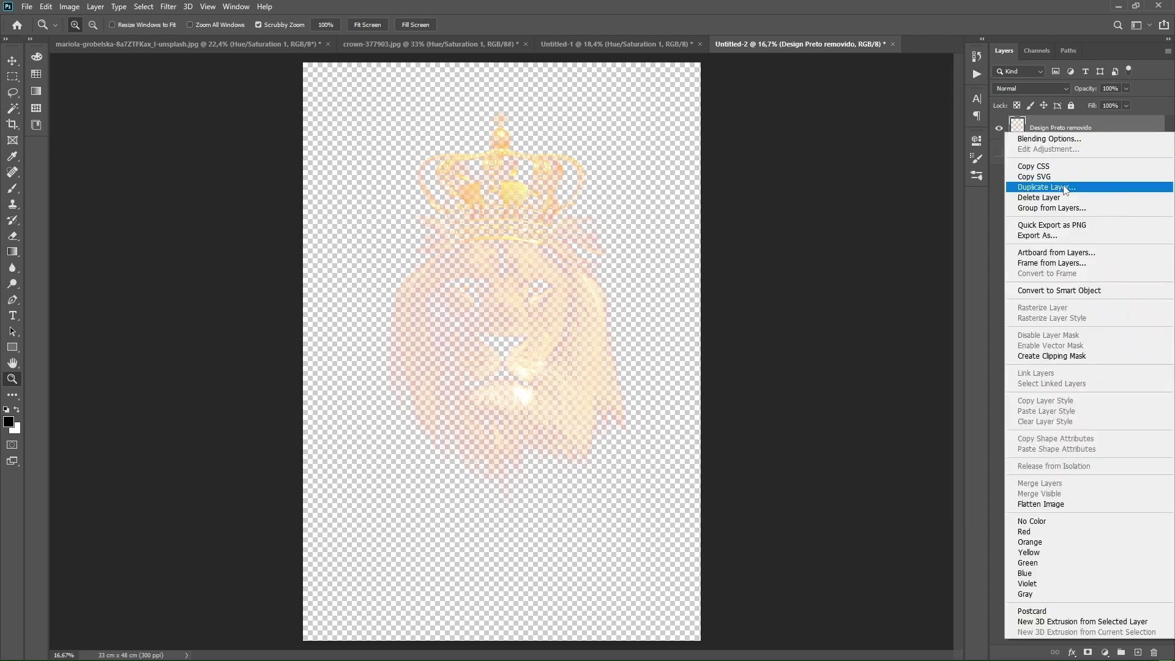
click(1065, 188)
click(612, 233)
click(587, 264)
click(681, 190)
click(623, 43)
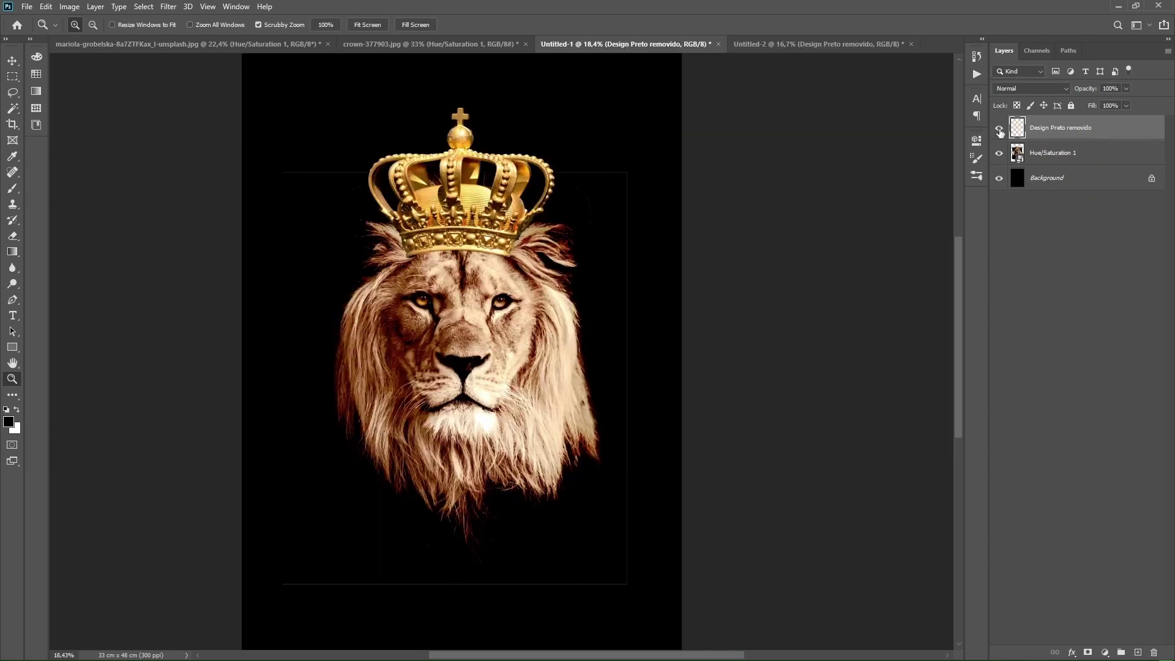
click(807, 43)
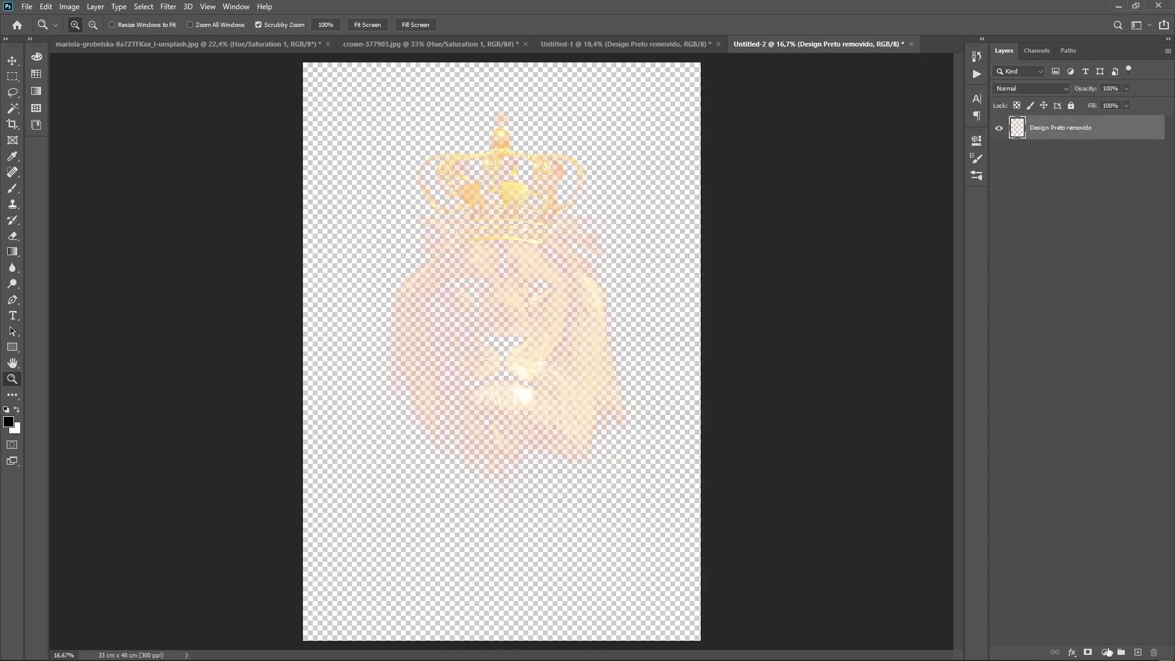
In Untitled-2, put a black Solid Color fill under the lion and convert to Grayscale, merging layers.
click(1107, 652)
click(1075, 433)
click(900, 222)
drag(1077, 127, 1096, 169)
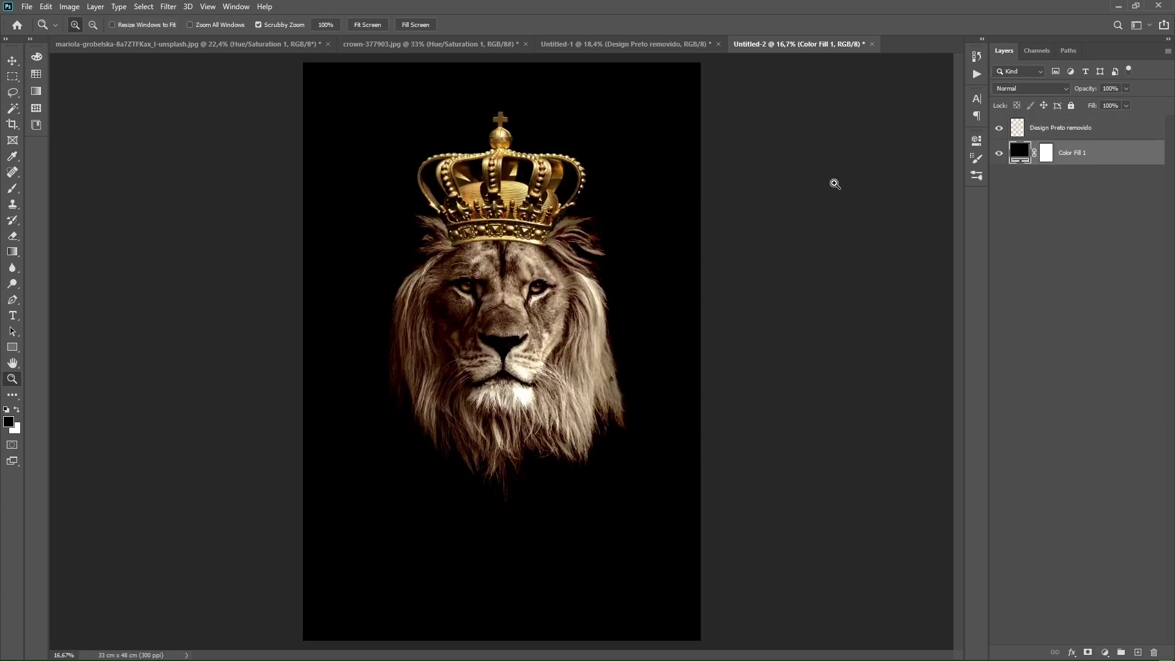
drag(630, 309, 640, 304)
click(69, 7)
click(202, 29)
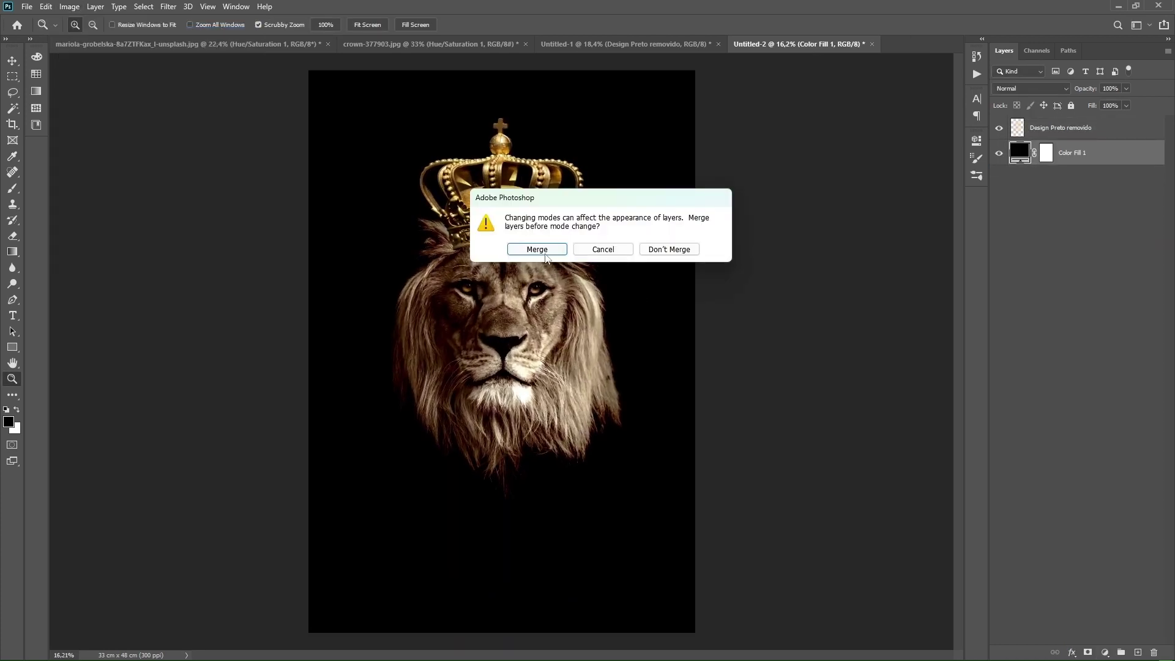
click(537, 249)
Boost the lion's contrast with a Levels adjustment and merge it into Layer 1.
click(1104, 651)
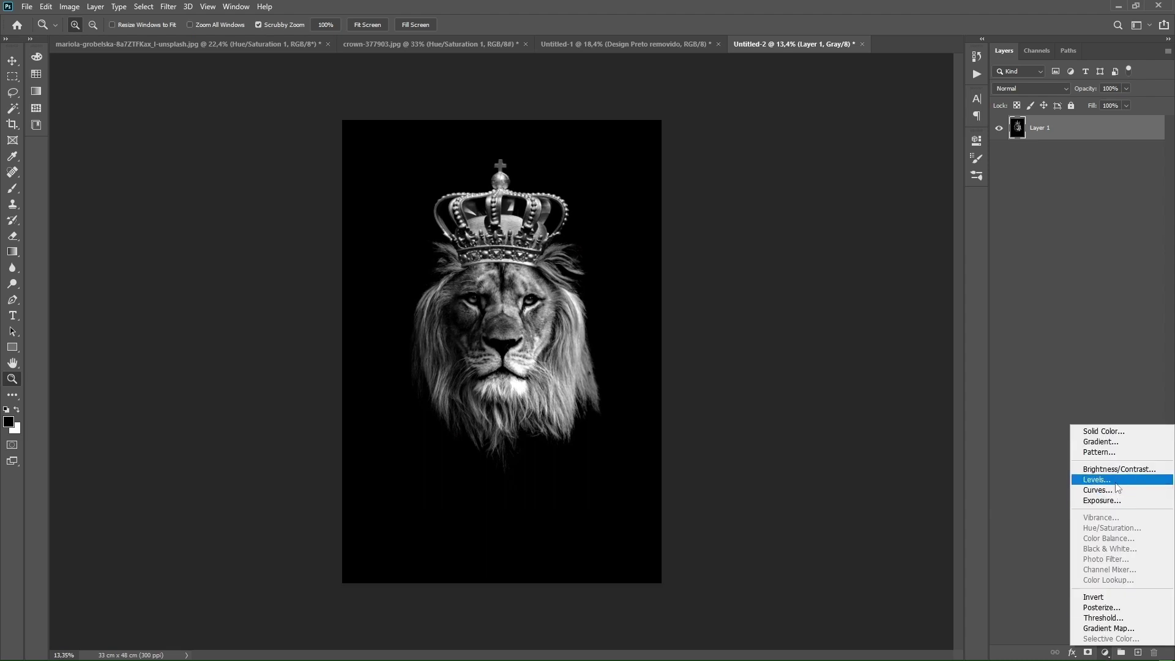
click(1096, 484)
drag(551, 318, 612, 318)
drag(857, 266, 847, 266)
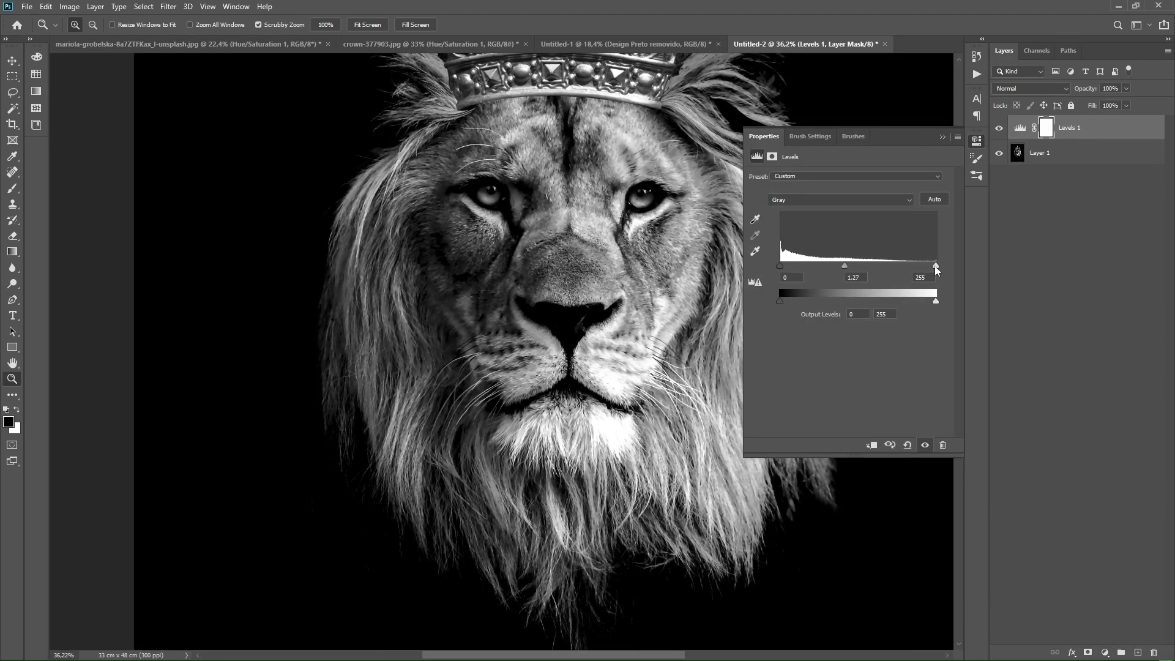
drag(935, 265, 919, 265)
drag(781, 265, 785, 266)
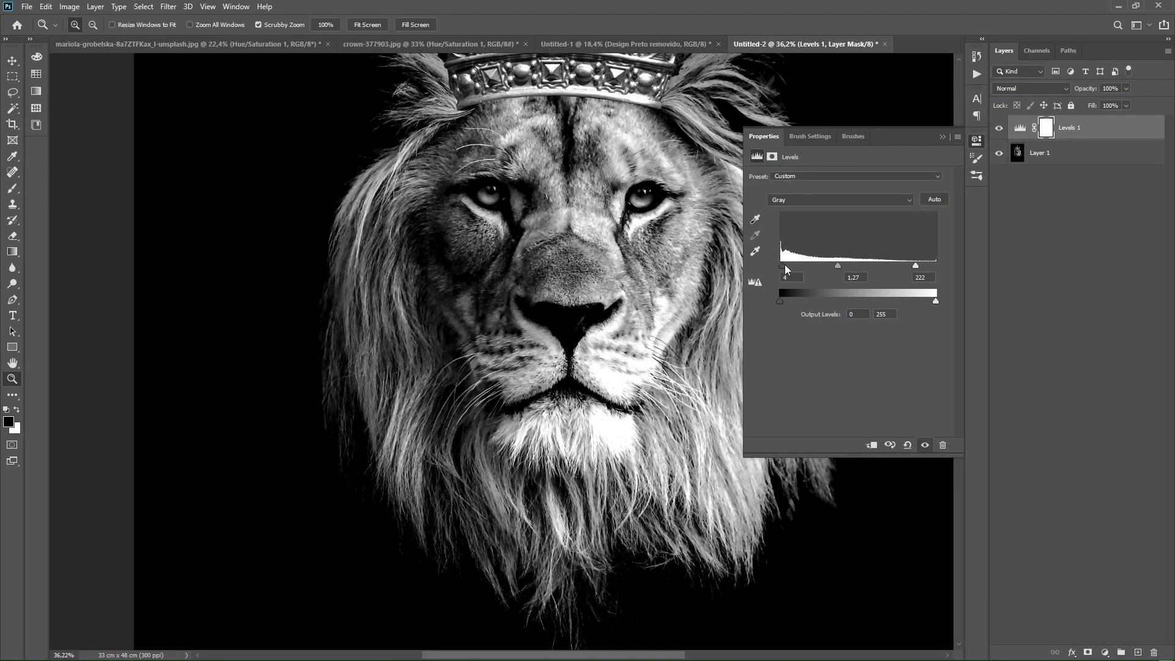
click(977, 140)
key(ctrl+0)
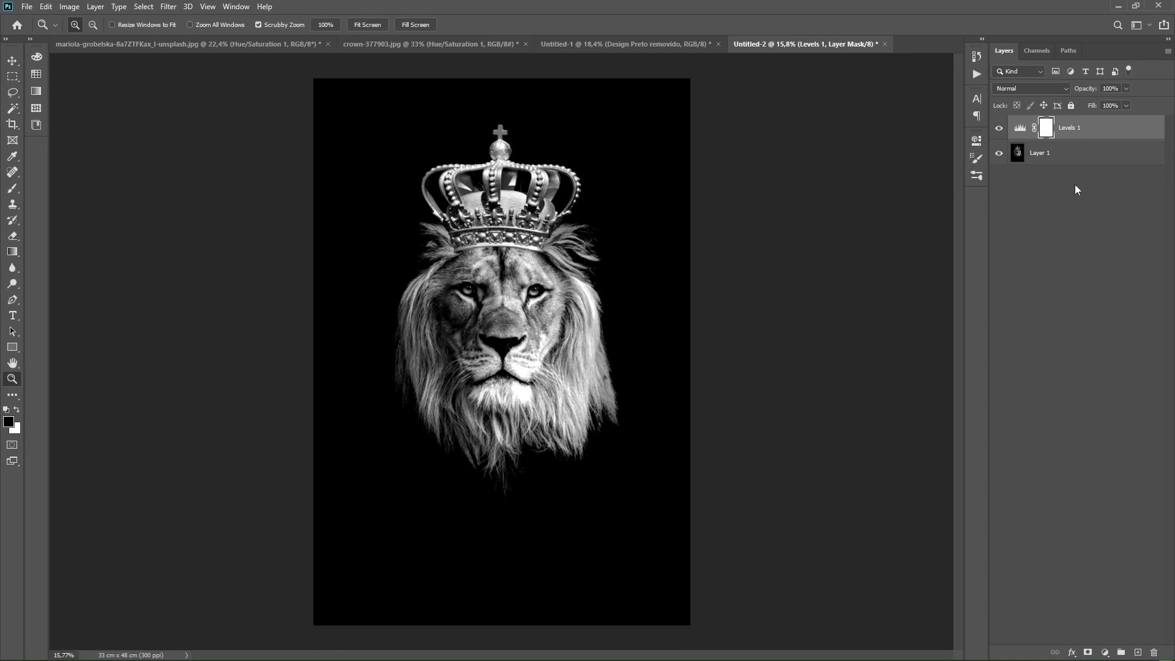
shift+click(1065, 153)
right_click(1086, 154)
click(953, 505)
Convert the image to Bitmap with a Halftone Screen, then back to Grayscale.
click(69, 6)
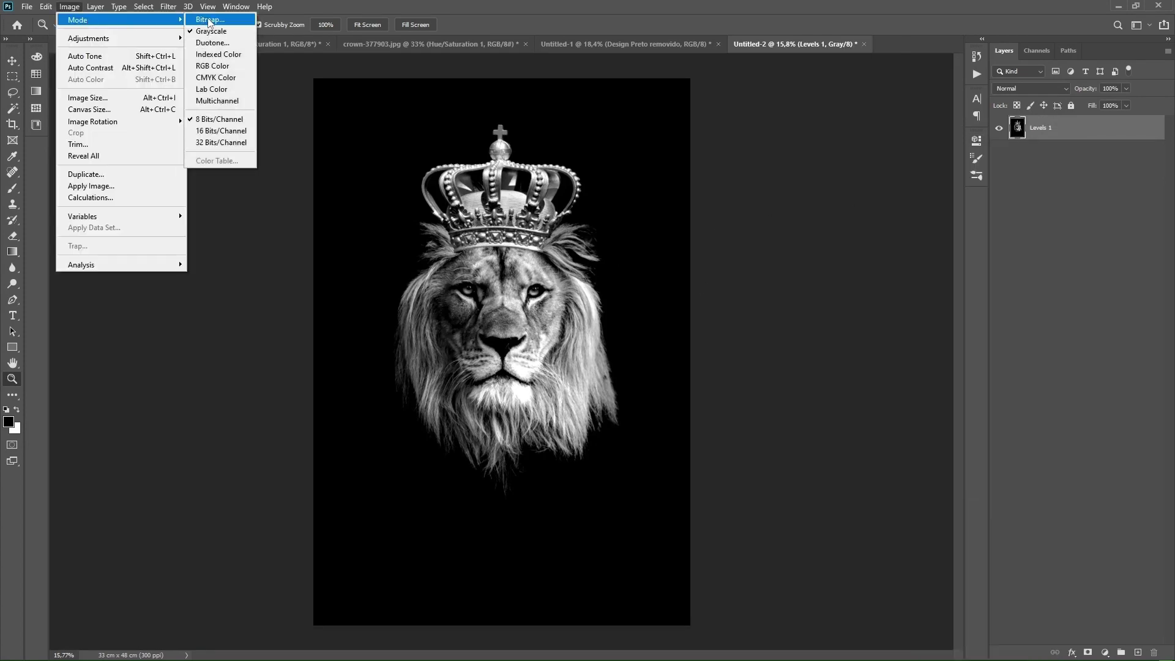
click(202, 19)
click(547, 253)
key(Return)
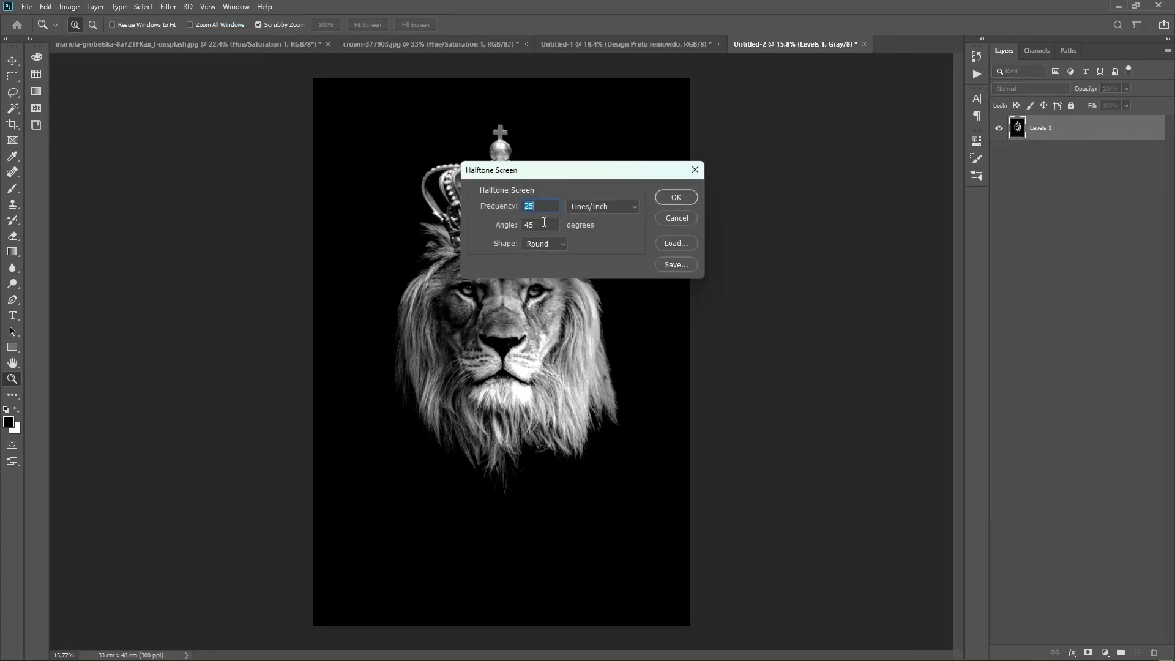
click(676, 197)
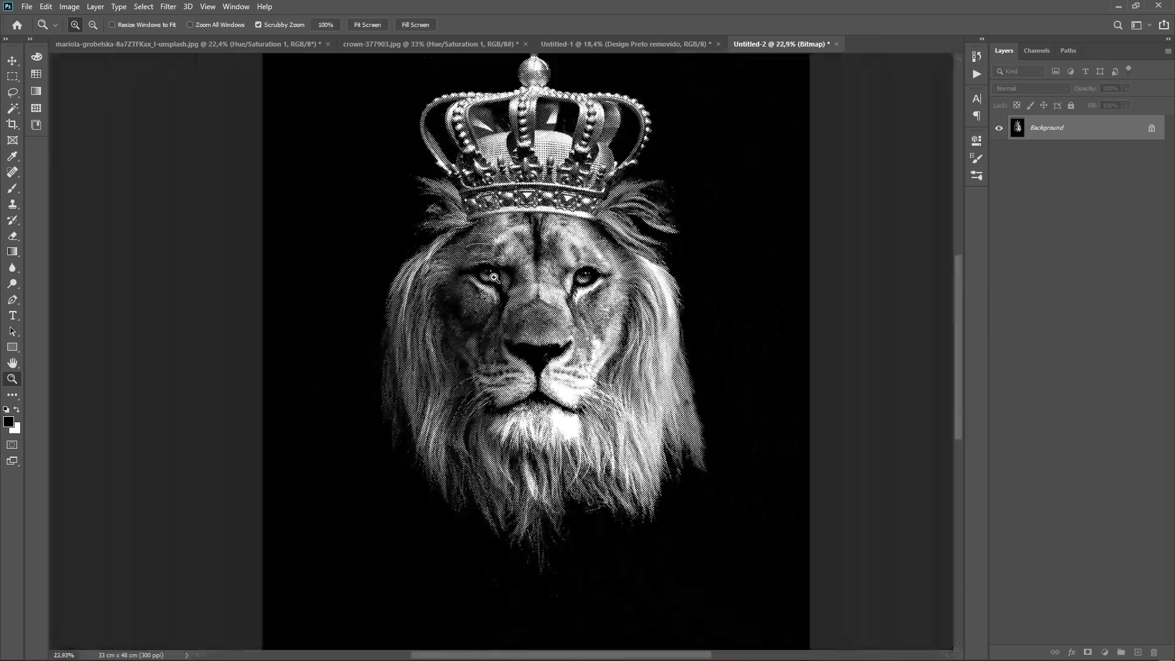
mouse_move(612, 204)
mouse_down()
mouse_move(663, 204)
mouse_move(611, 228)
mouse_up()
click(70, 6)
click(288, 35)
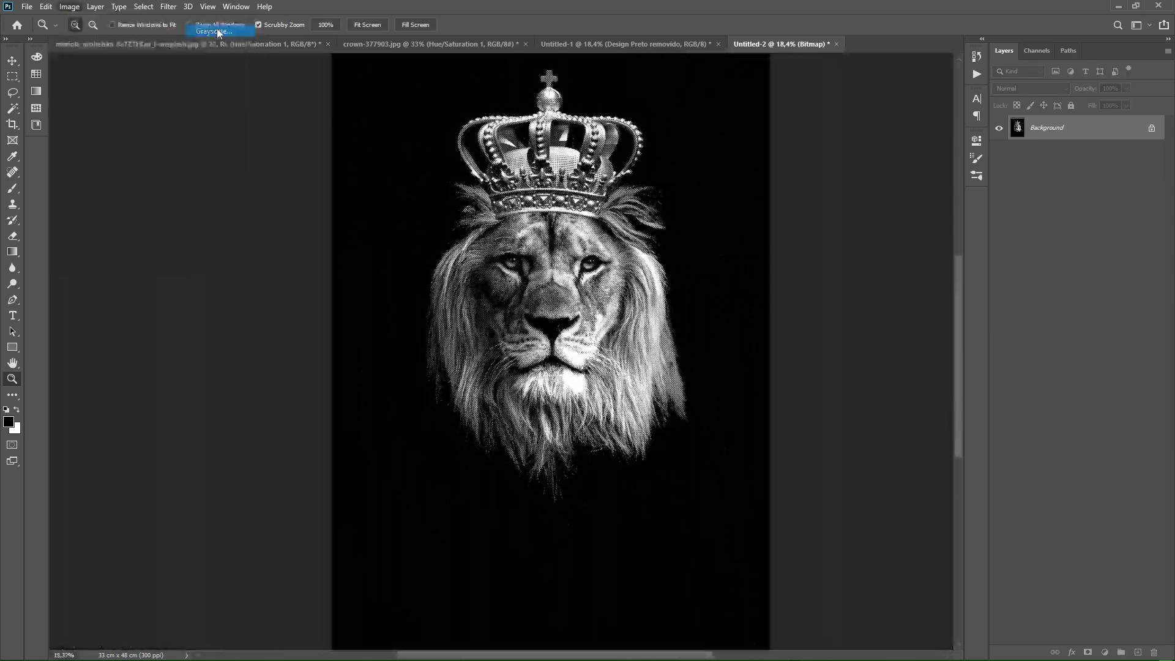
Unlock the background as Layer 0 and select its black pixels with Color Range.
double_click(1079, 133)
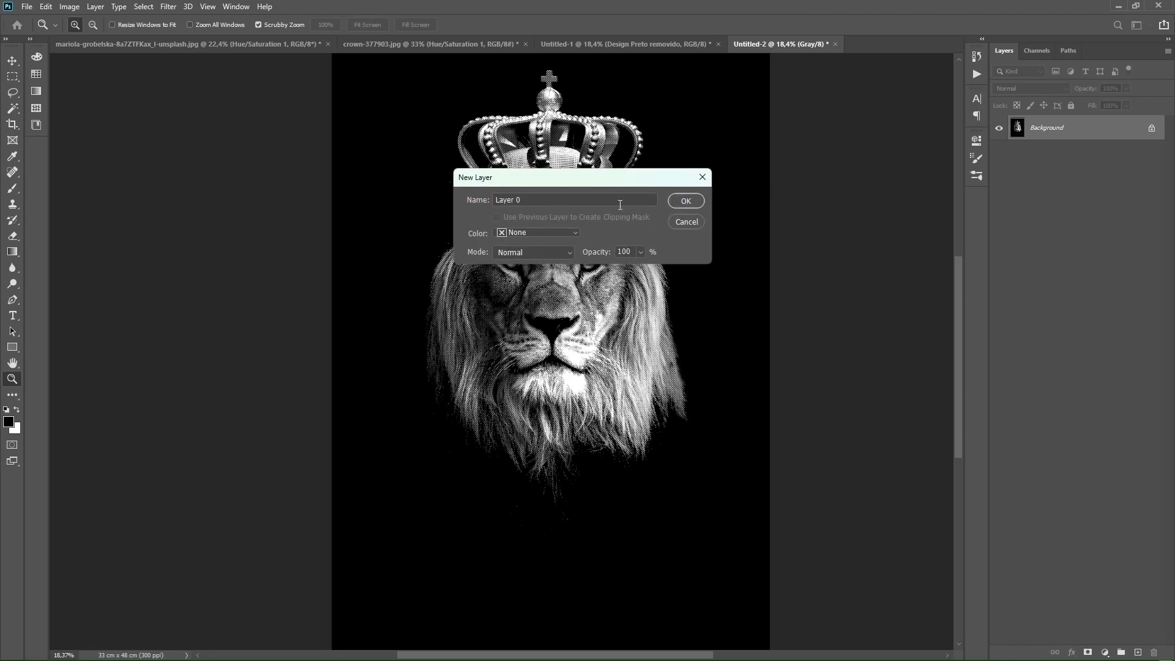
click(686, 202)
click(143, 7)
click(201, 128)
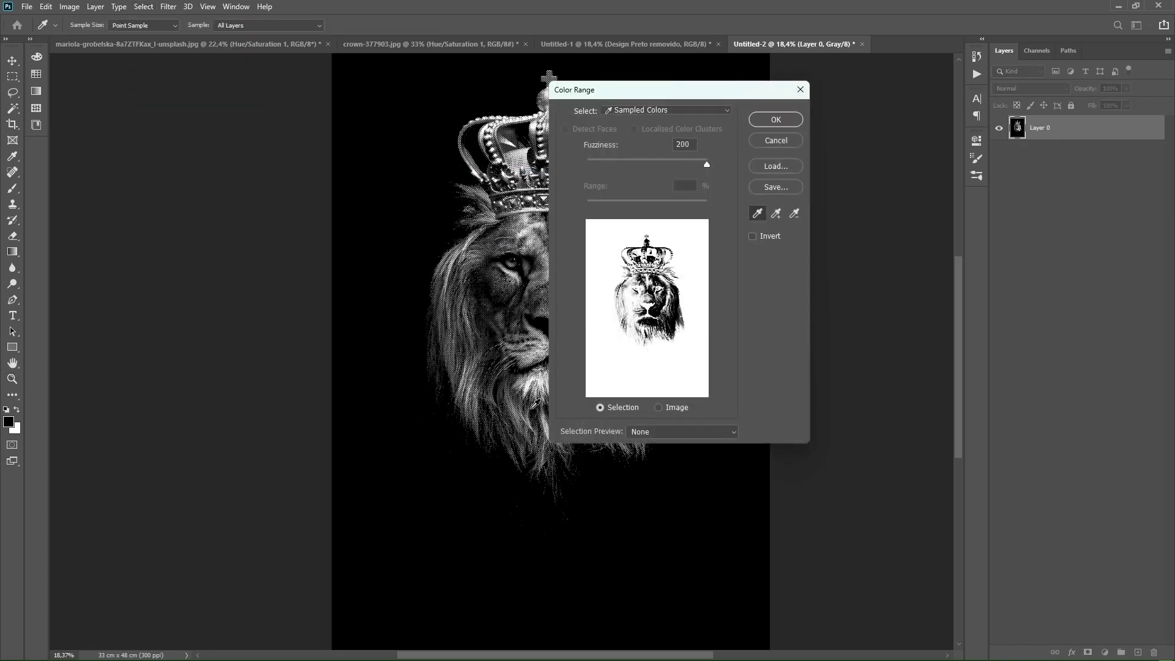
click(776, 119)
Delete the dark background and duplicate Layer 0 into the Untitled-1 document.
key(Delete)
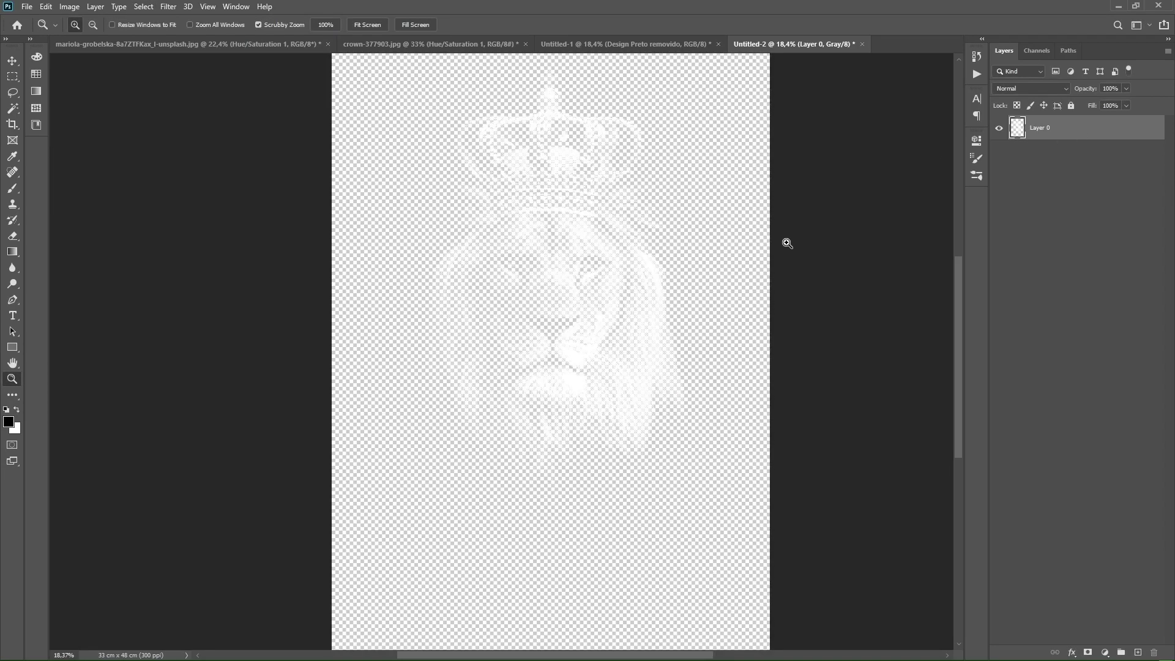
right_click(1080, 131)
click(1056, 183)
click(564, 231)
click(551, 267)
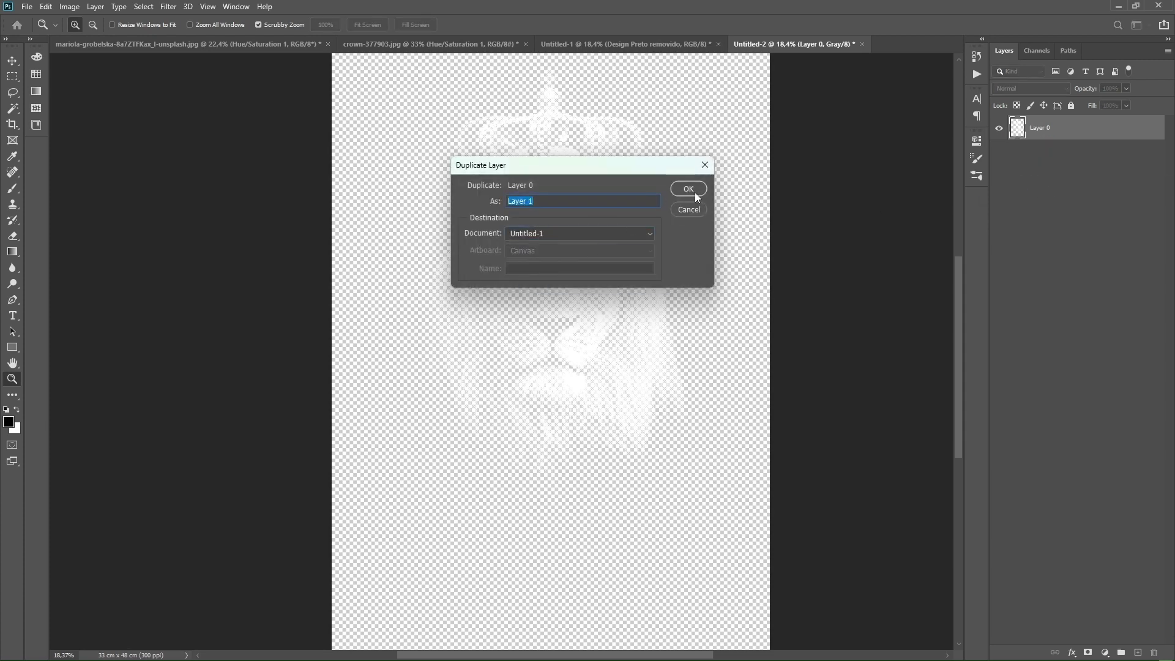
click(688, 190)
In the Untitled-1 poster, delete the Background layer.
click(618, 45)
scroll(618, 97, down, 3)
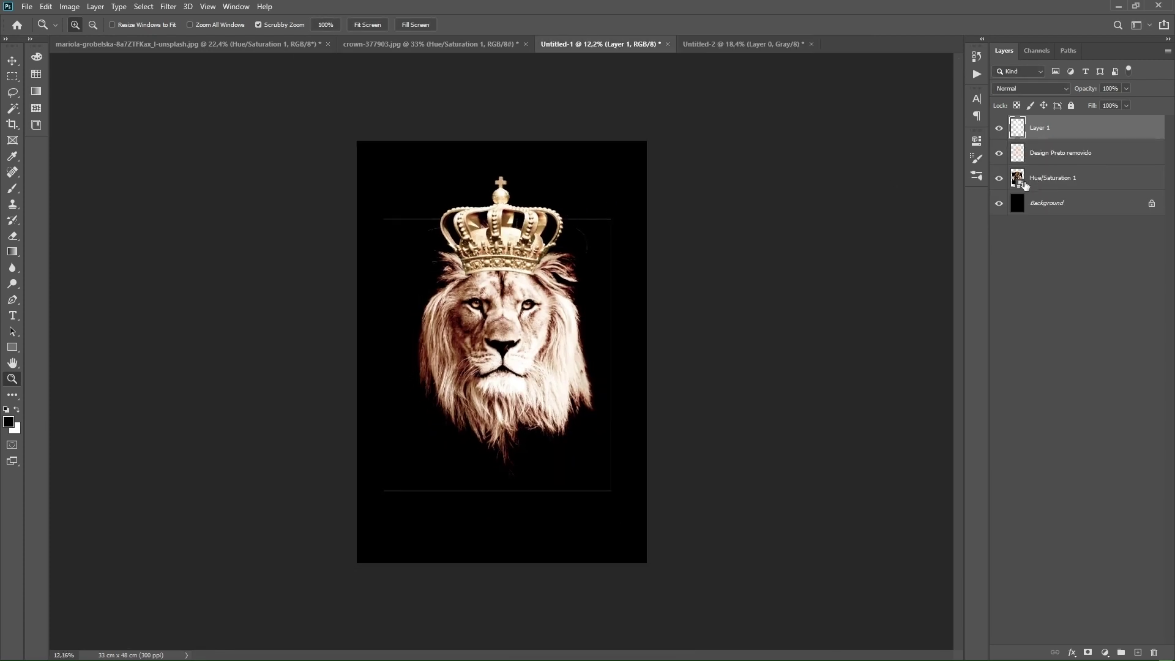
click(1052, 203)
key(Delete)
Add a black Solid Color fill layer and move Design Preto removido above Layer 1.
click(1105, 652)
click(1086, 438)
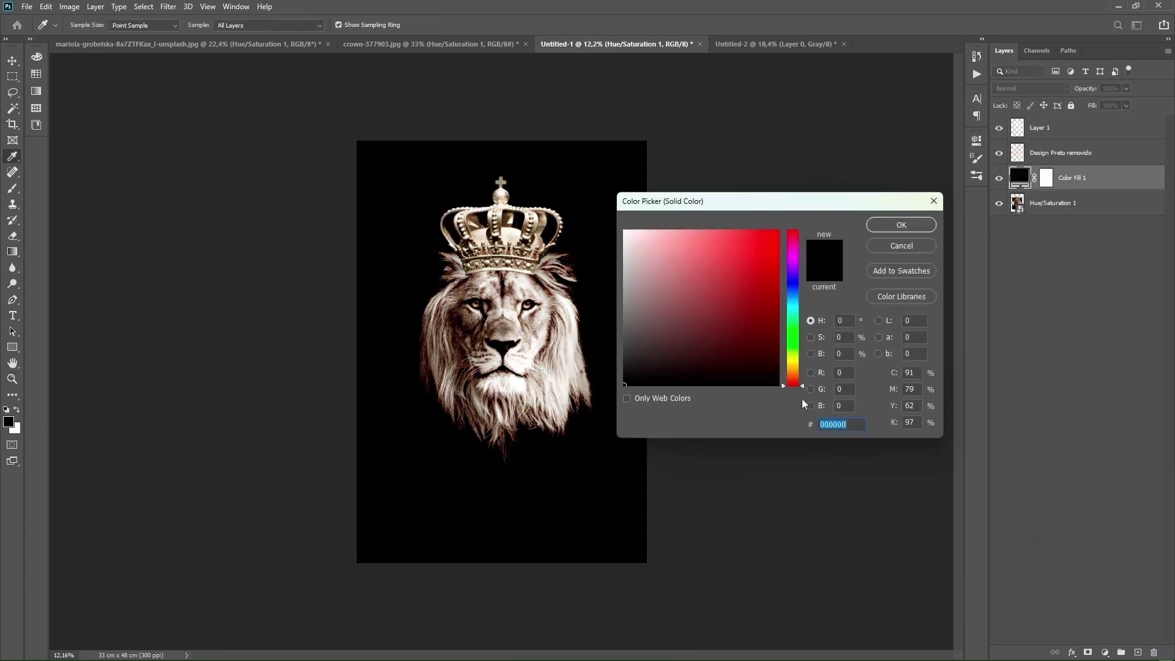
click(901, 224)
key(z)
drag(591, 288, 612, 265)
click(1038, 153)
key(ctrl+bracketright)
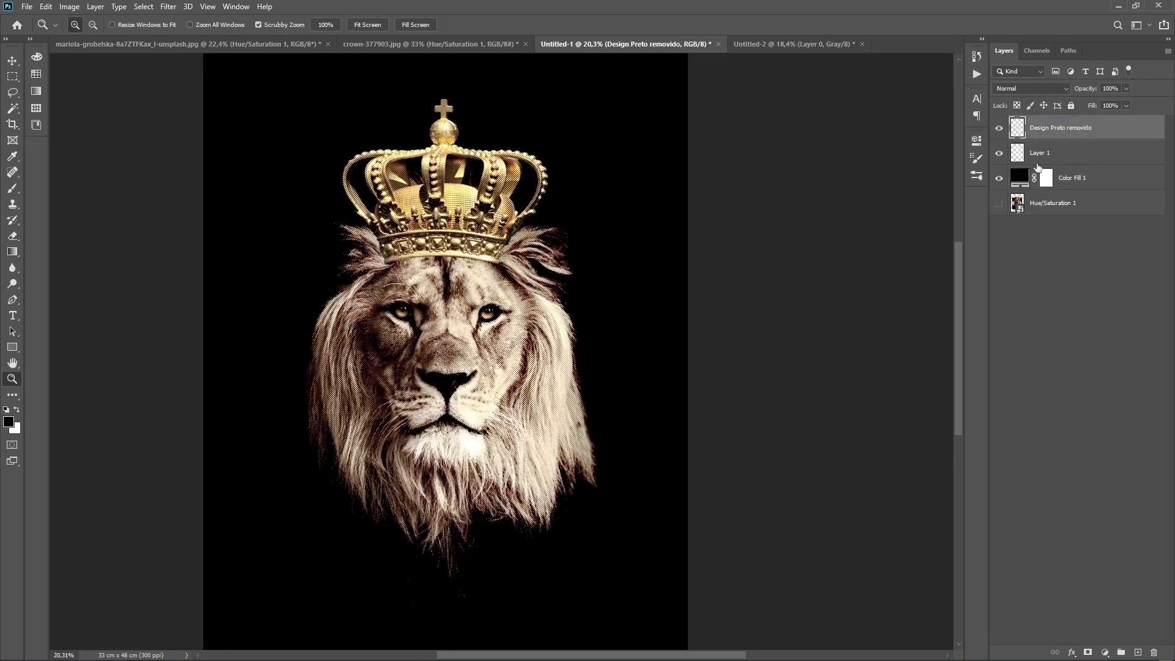
Save the poster to the computer as Lion_King.psd, replacing the existing file.
key(ctrl+s)
click(647, 440)
double_click(459, 144)
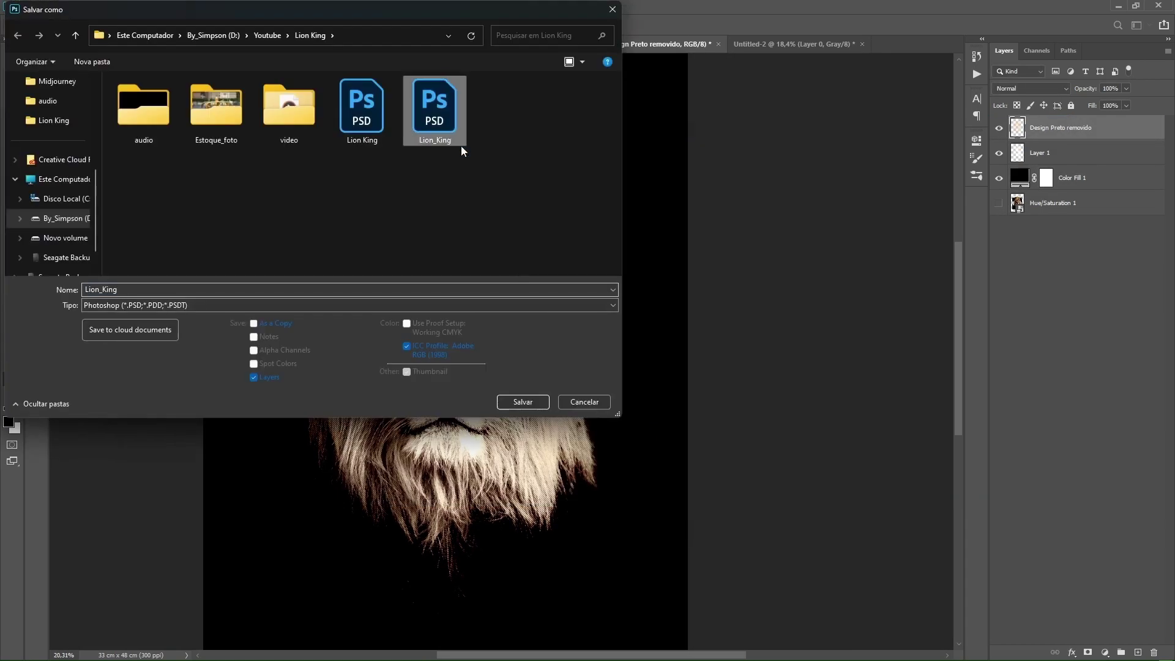
click(617, 337)
click(723, 193)
Hide the Design Preto removido layer so the halftone lion shows over black.
drag(636, 270, 613, 293)
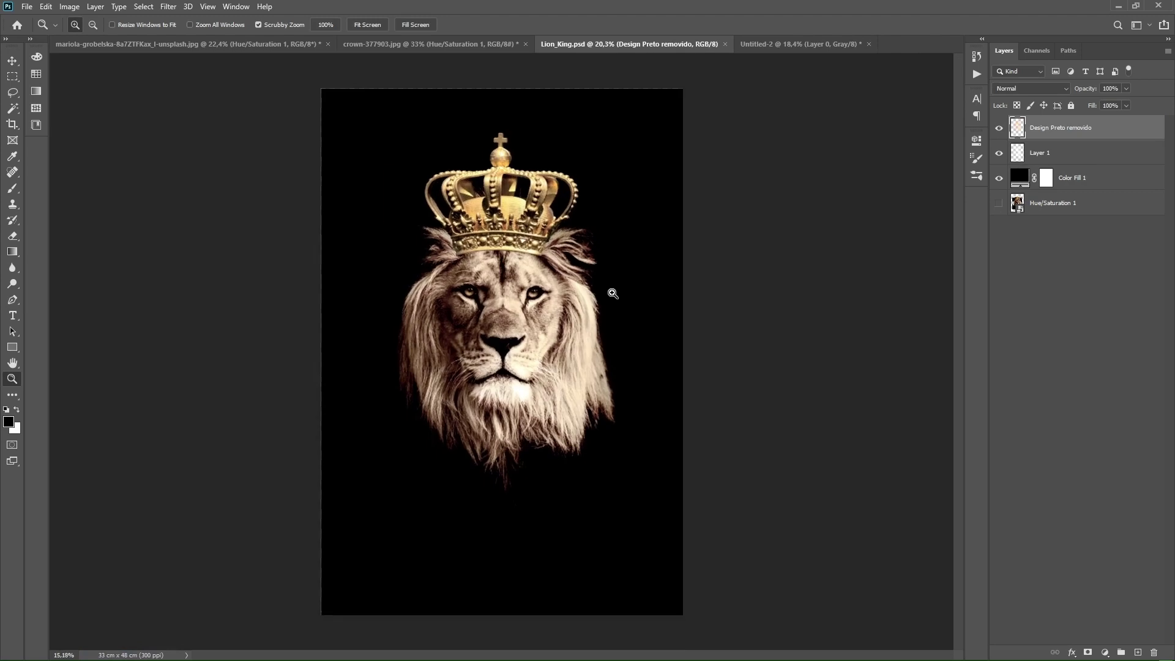
click(1000, 128)
drag(615, 245, 630, 243)
Add a bright cyan Solid Color fill clipped to Layer 1.
key(alt+bracketleft)
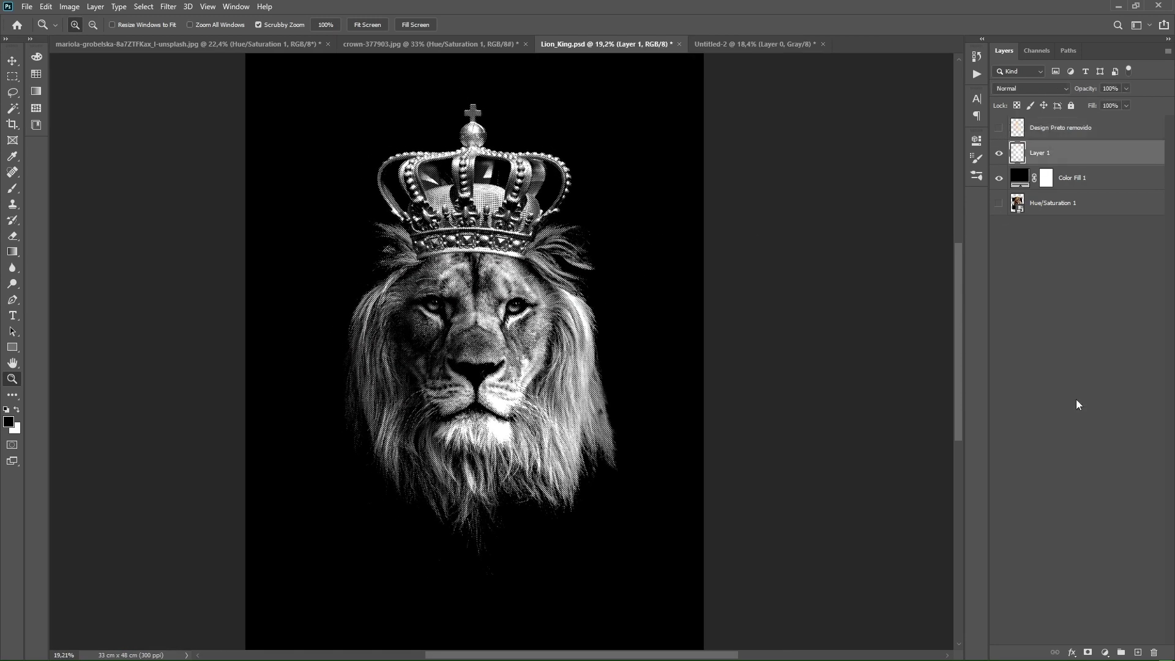
click(1105, 652)
click(1089, 435)
click(732, 277)
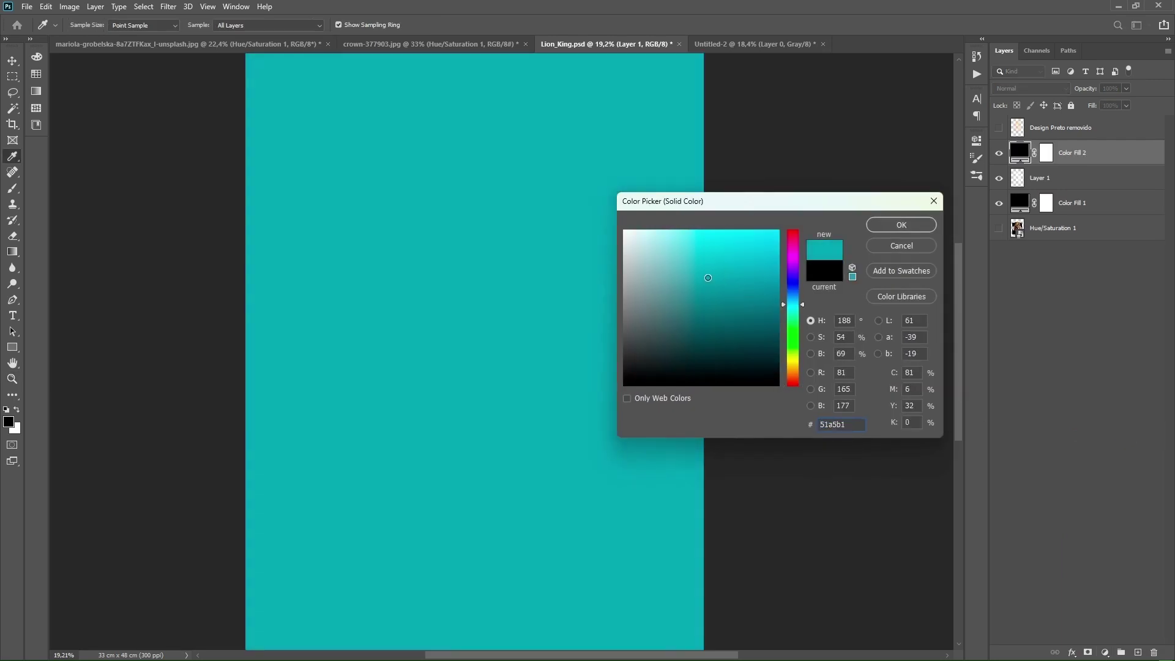
drag(708, 278, 687, 253)
key(Return)
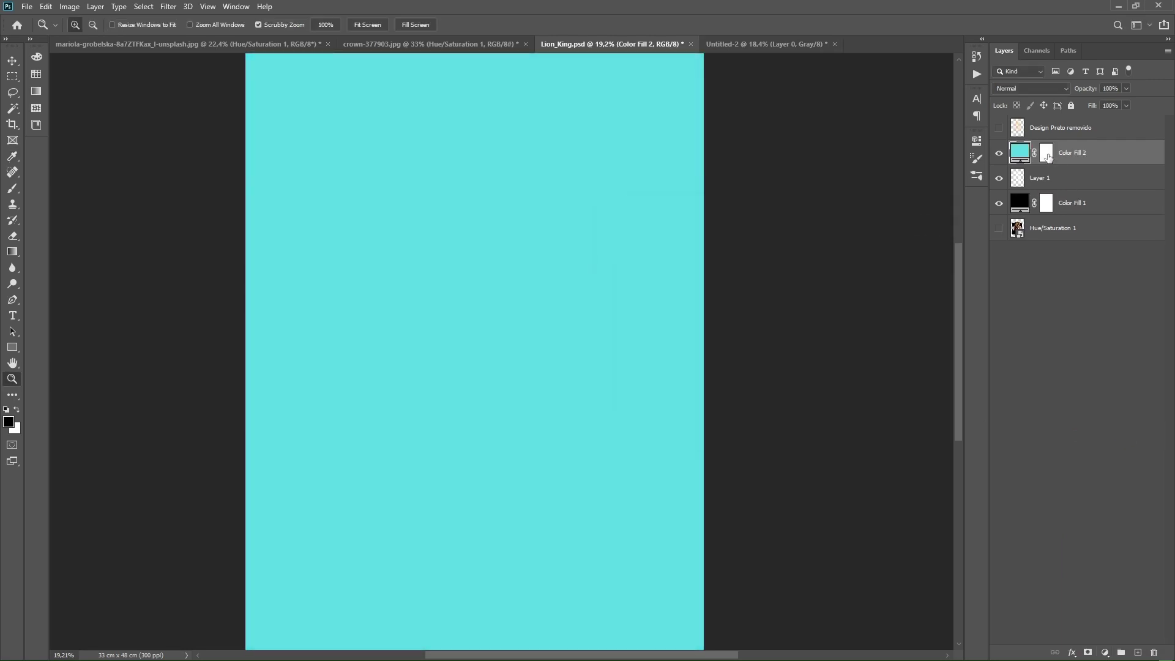
right_click(1048, 157)
click(1043, 371)
Duplicate Layer 1 and place the copy above the cyan fill.
click(504, 339)
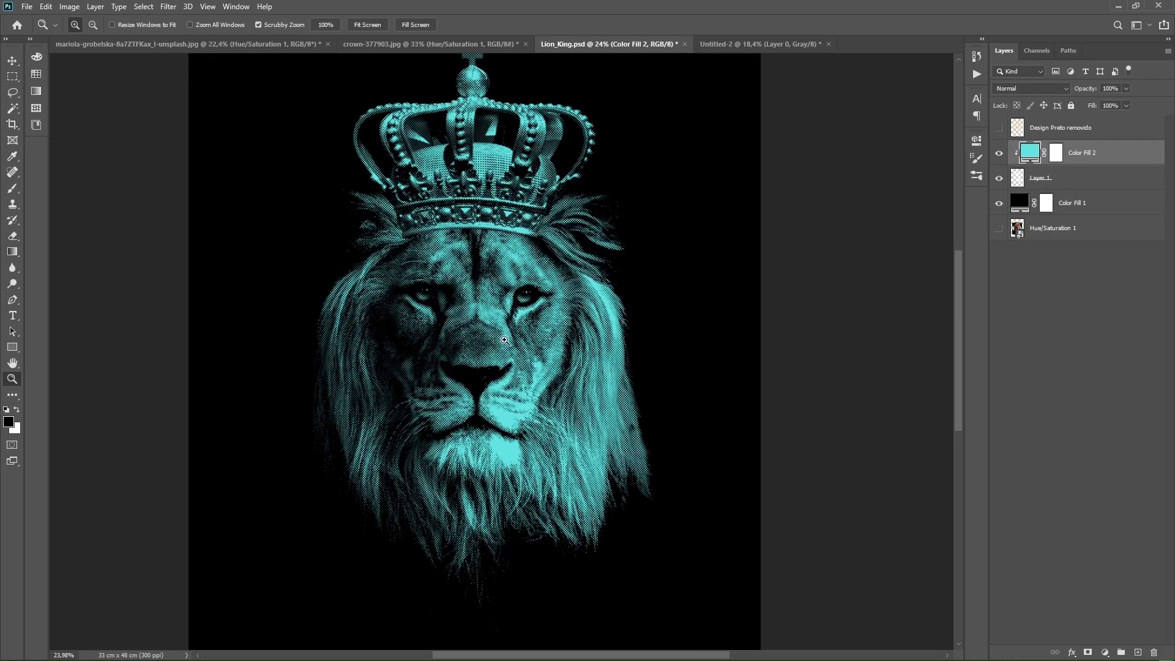
click(1080, 178)
key(ctrl+j)
drag(1058, 219, 1069, 157)
Add a grey Solid Color fill clipped to the duplicate lion layer.
click(1104, 654)
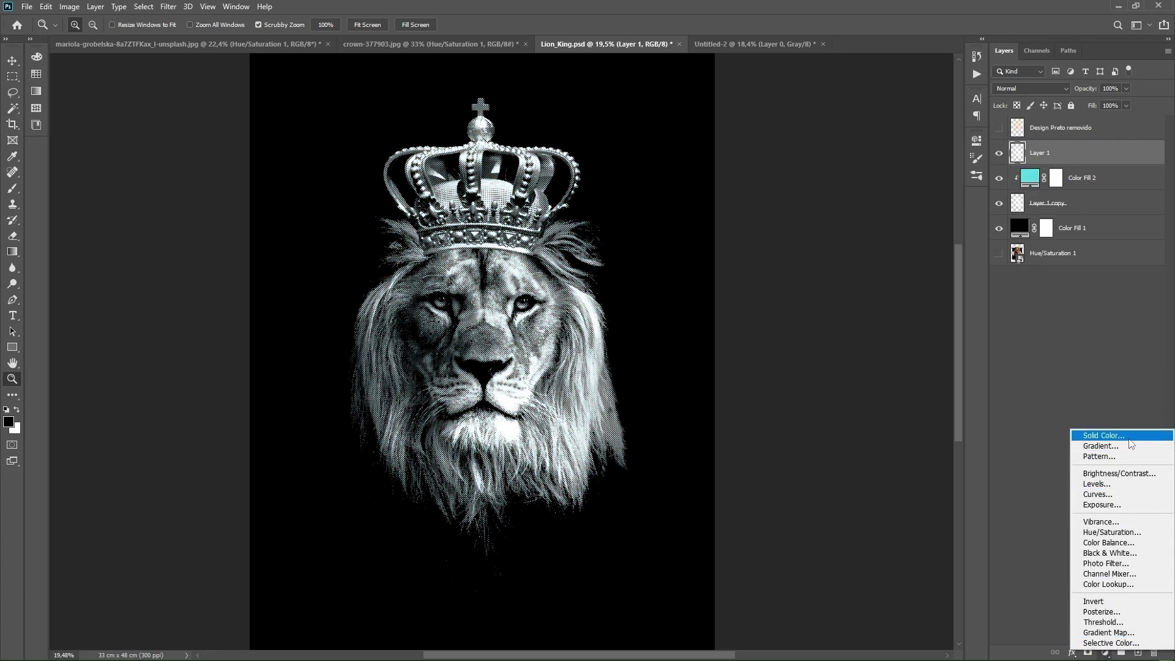
click(1096, 435)
drag(630, 336, 619, 288)
click(889, 225)
right_click(1009, 153)
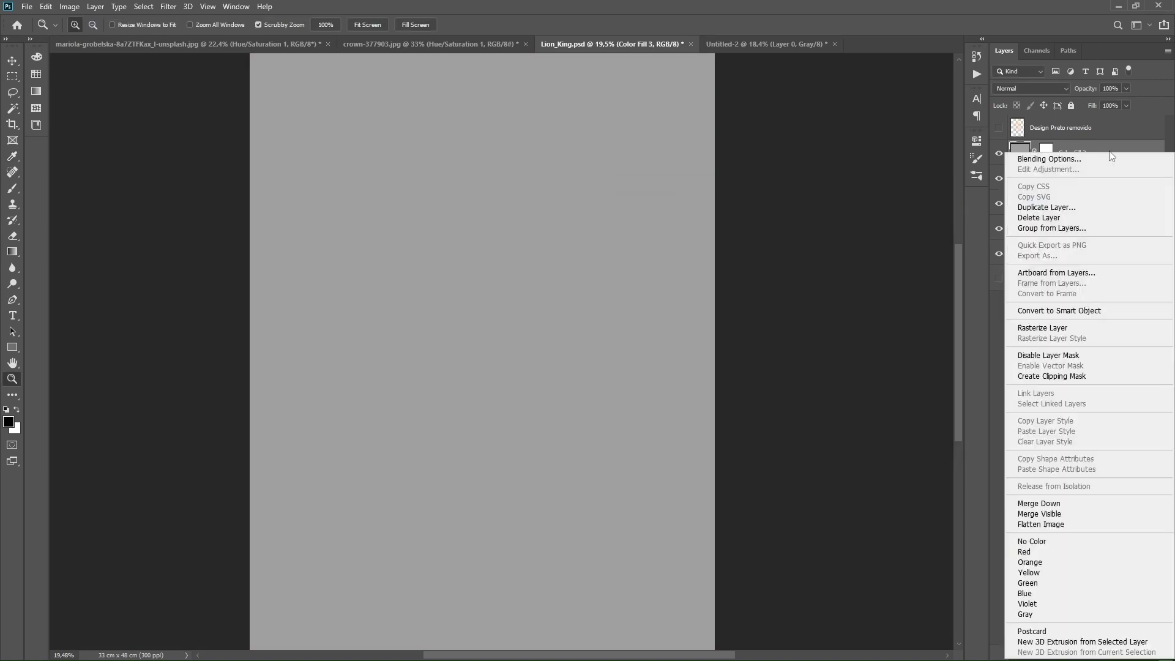
click(1040, 328)
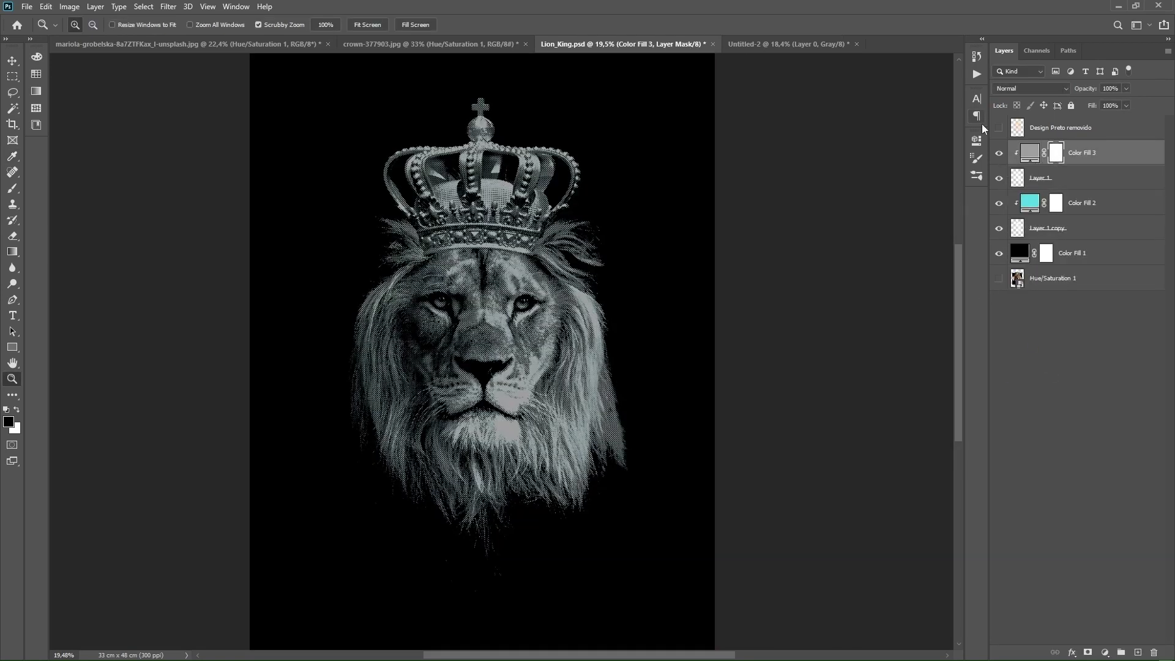
key(ctrl+i)
key(Delete)
Give Layer 1 an inverted, hidden layer mask and show Design Preto removido again.
click(1074, 181)
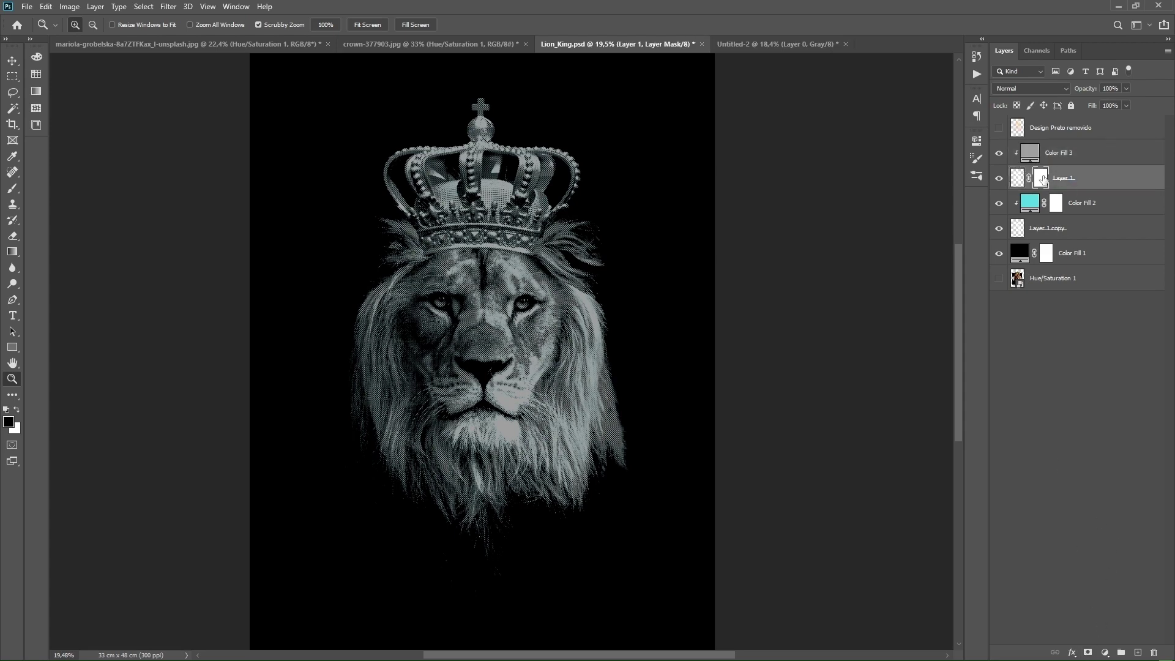
key(ctrl+i)
click(999, 127)
Clip the golden lion to the layer below and brush white over the right half on Layer 1's mask.
right_click(1077, 127)
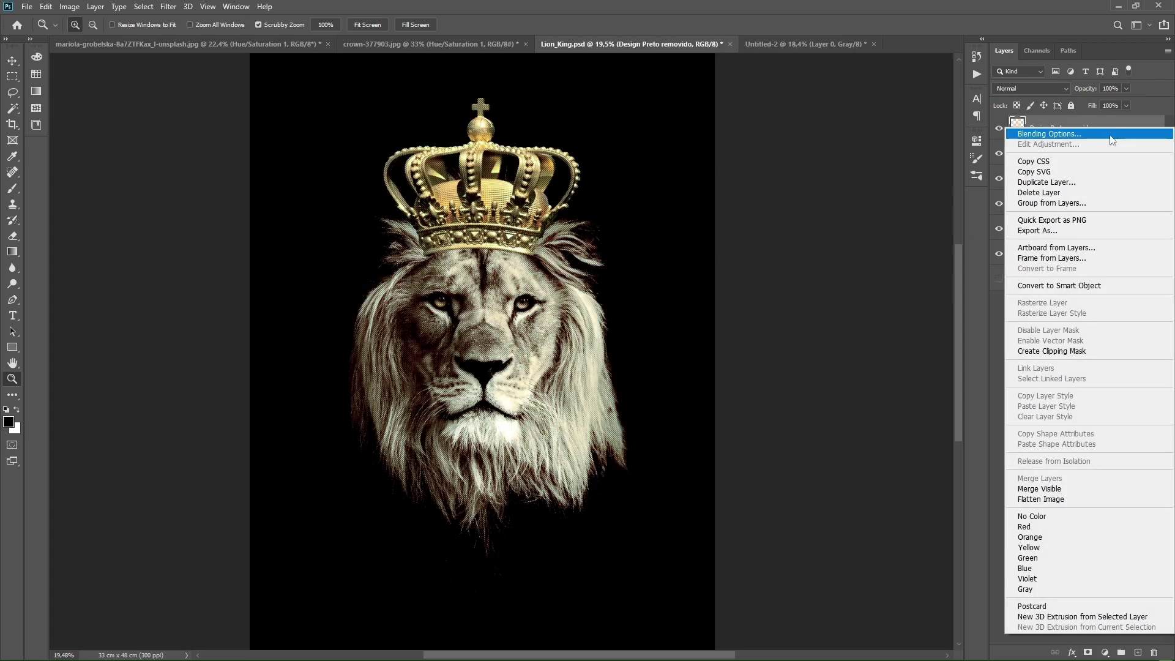
click(1067, 350)
click(1040, 179)
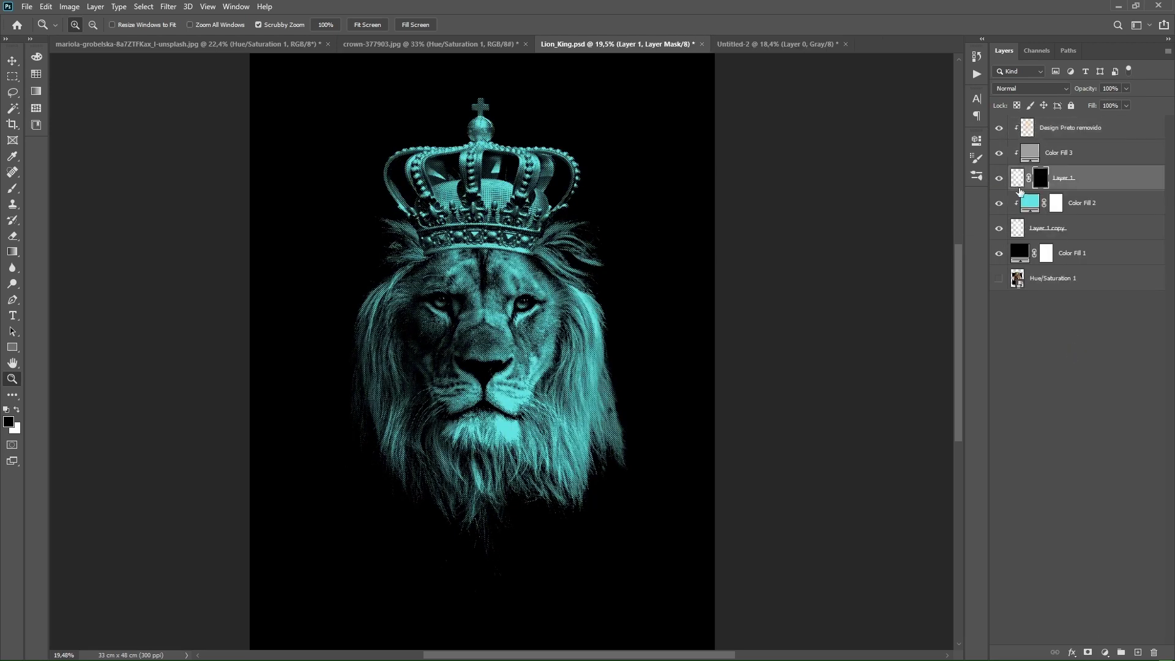
key(b)
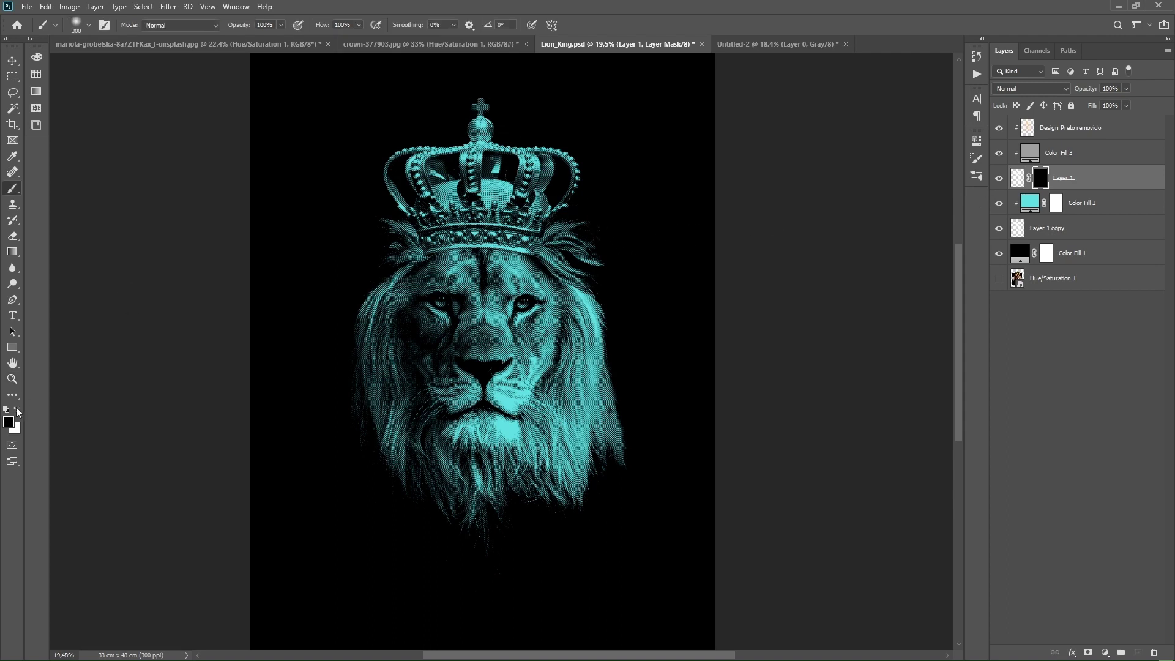
key(bracketleft)
key(bracketleft)
mouse_move(481, 110)
mouse_down()
mouse_move(566, 342)
mouse_move(590, 292)
mouse_move(564, 459)
mouse_move(584, 261)
mouse_up()
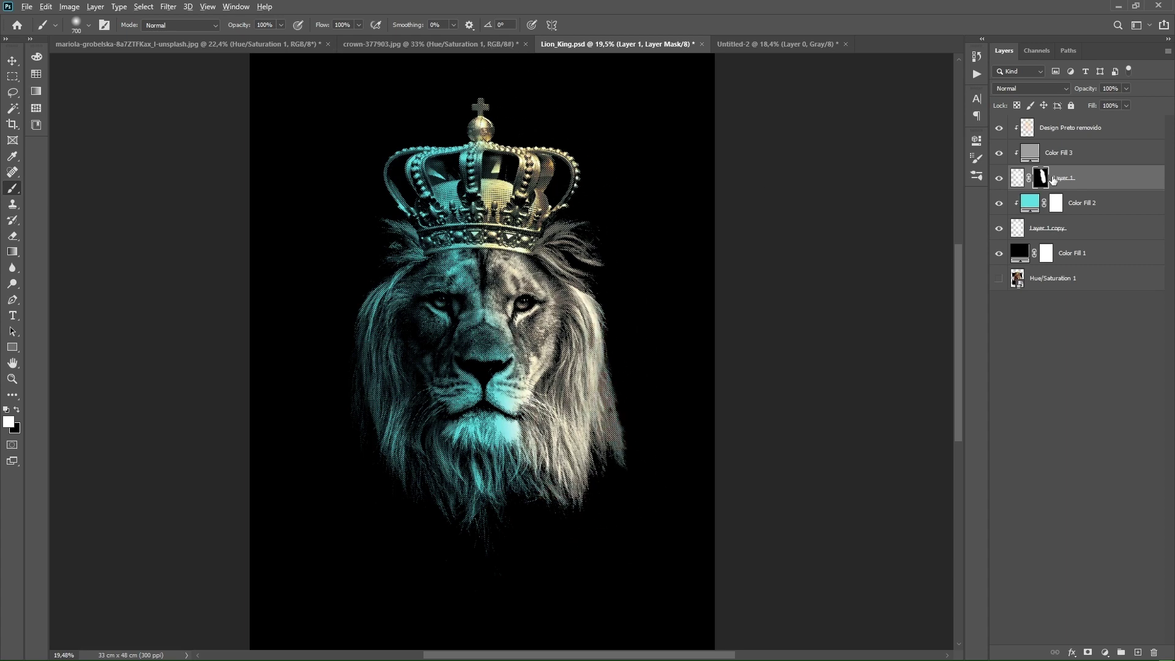
Check Layer 1's mask on its own, then zoom out to the full poster.
alt+click(1044, 177)
key(ctrl+2)
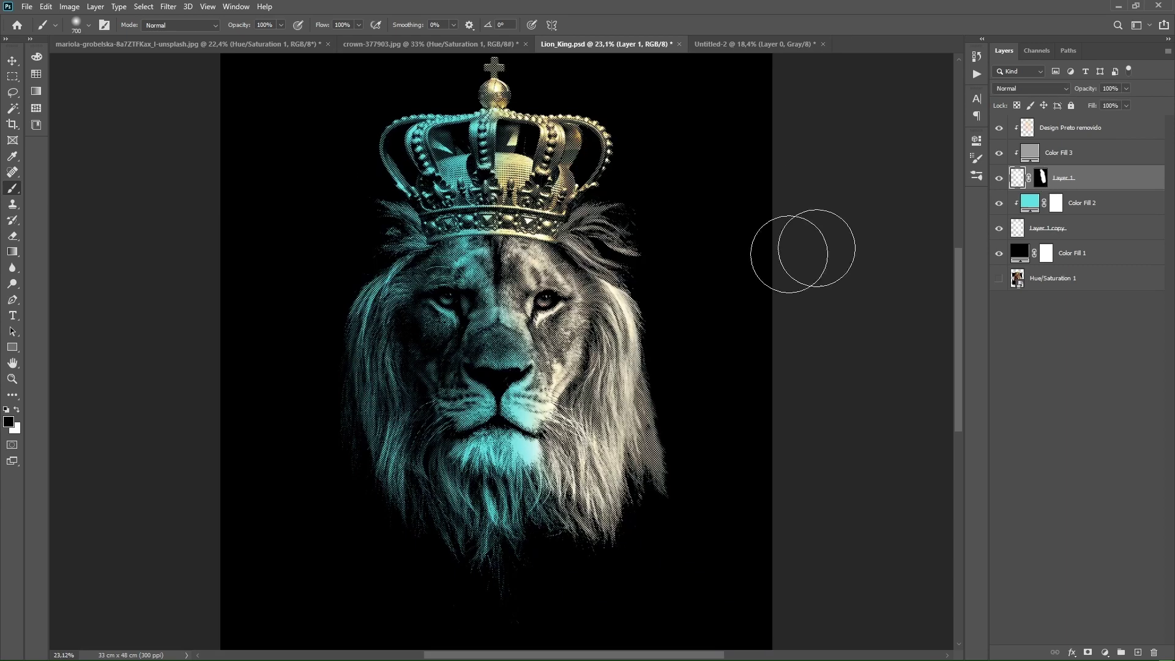
drag(800, 249, 607, 280)
Add a #00ffff Solid Color fill on top with Color Dodge blending.
click(1096, 128)
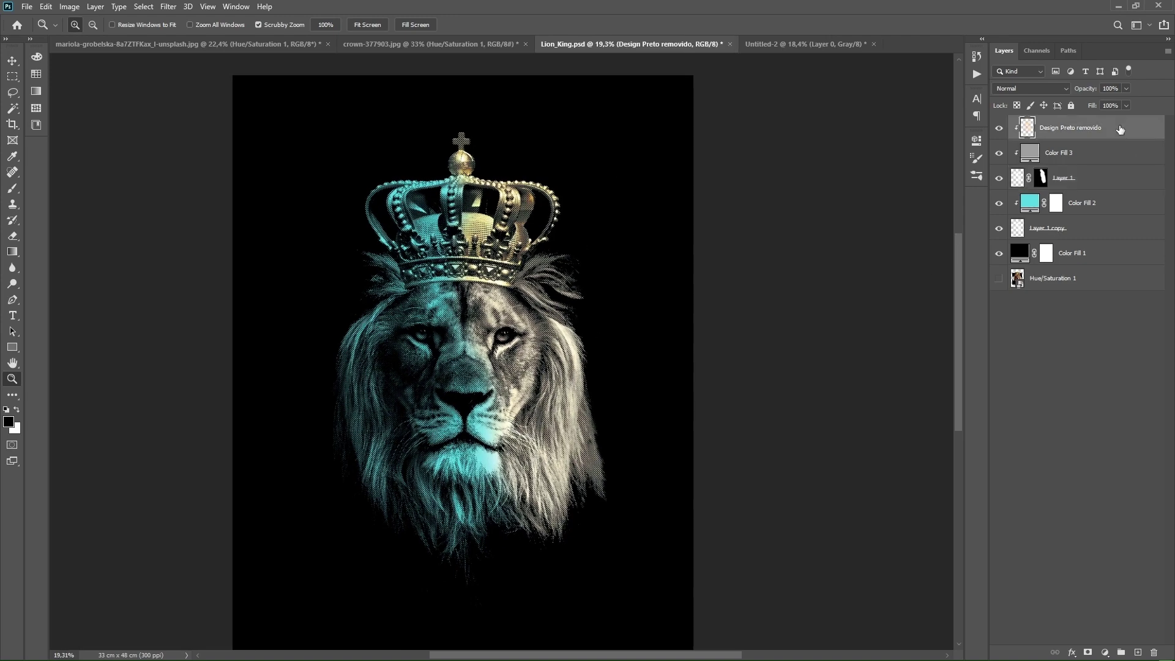
click(1105, 652)
click(1122, 432)
click(796, 309)
text(00ffff)
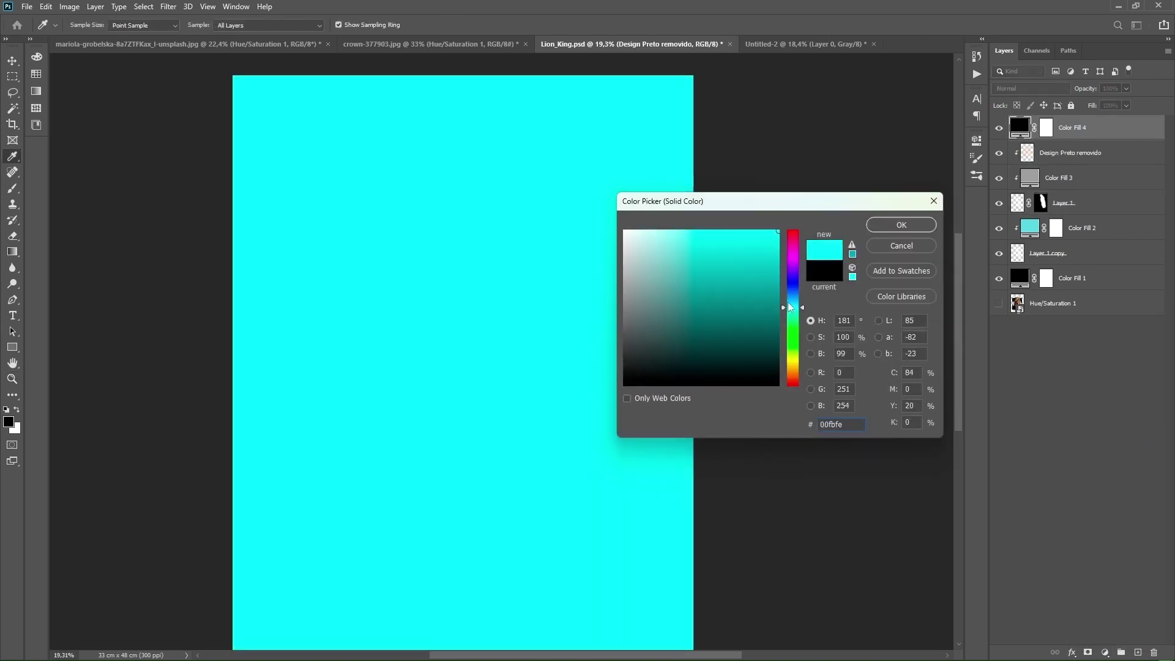
key(Return)
click(1031, 88)
click(1028, 201)
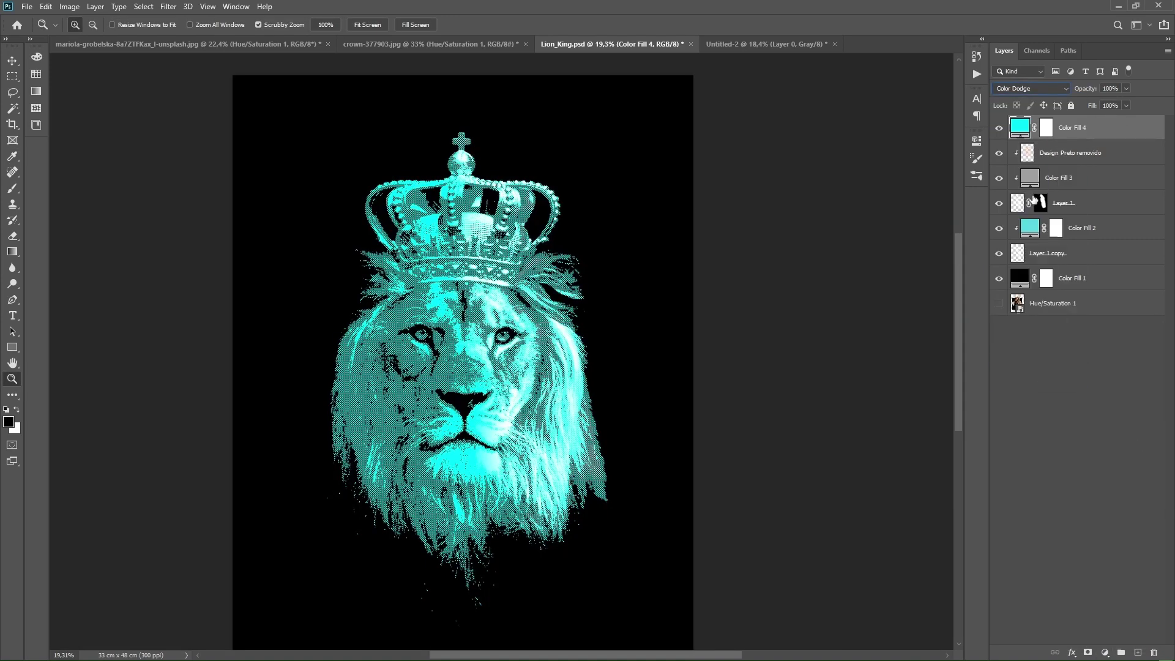
Invert the cyan fill's mask and paint the glow back down the lion's face.
drag(445, 315, 460, 305)
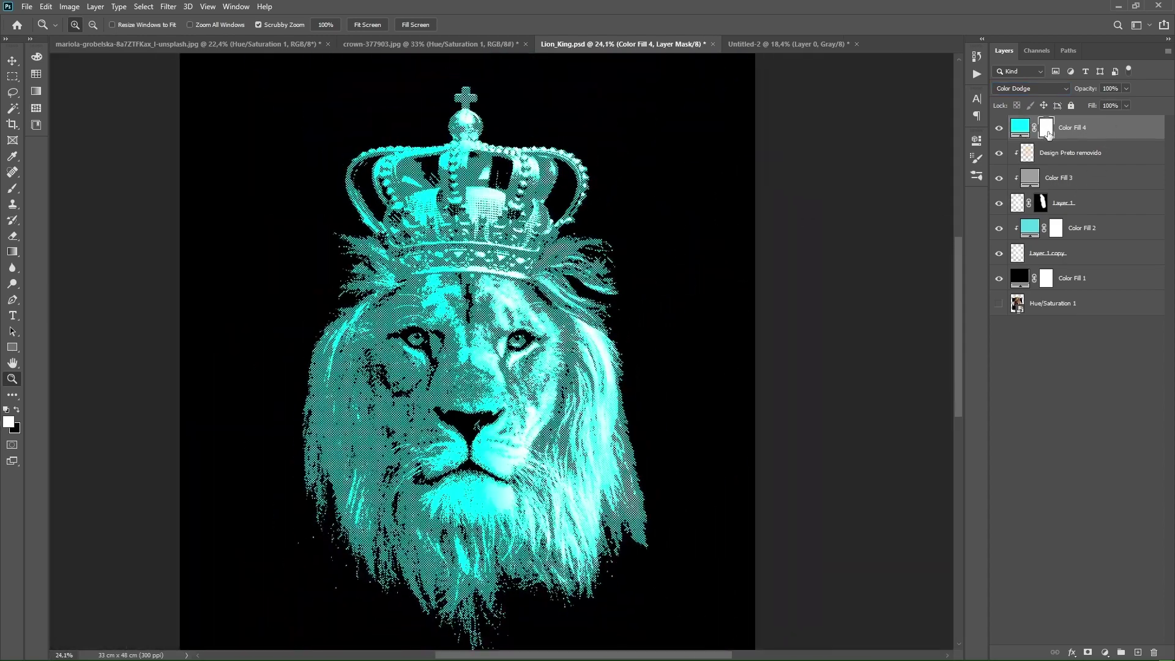
key(ctrl+i)
drag(532, 362, 456, 331)
key(b)
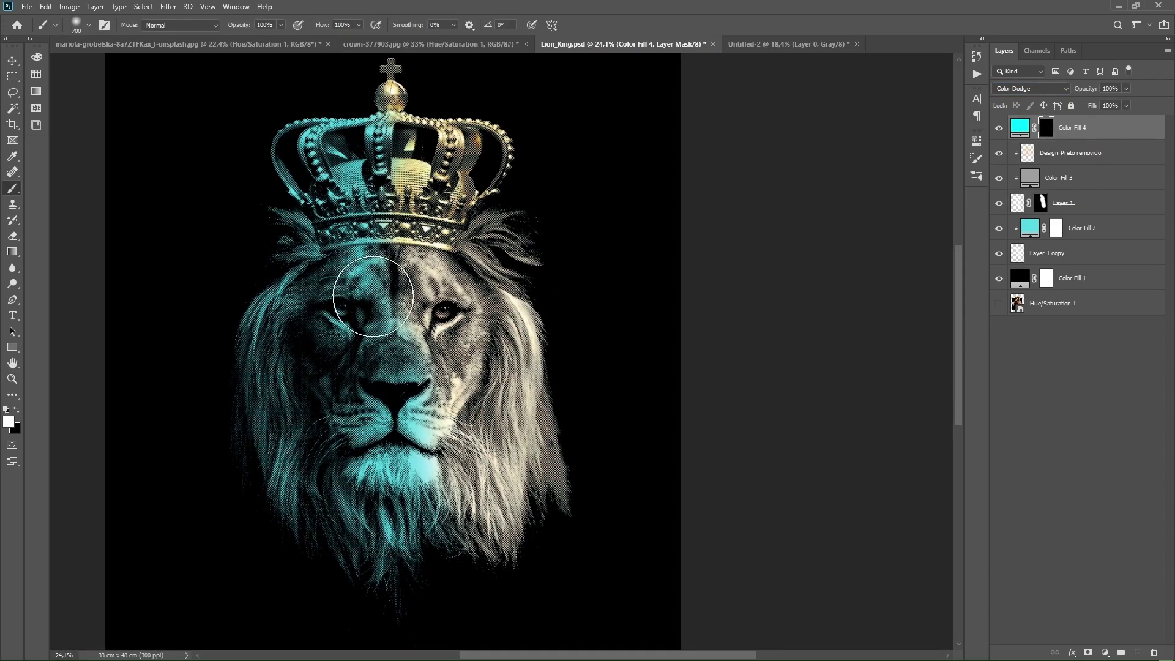
drag(349, 113, 409, 463)
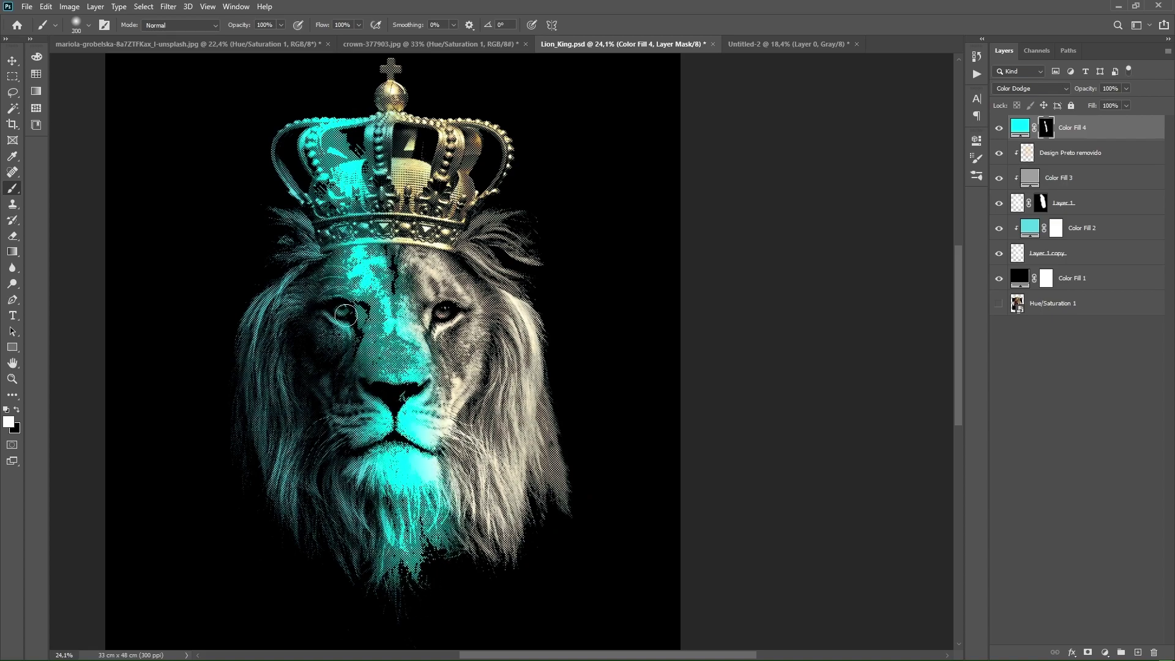
key(z)
mouse_move(448, 333)
mouse_down()
mouse_move(374, 365)
mouse_move(318, 366)
mouse_up()
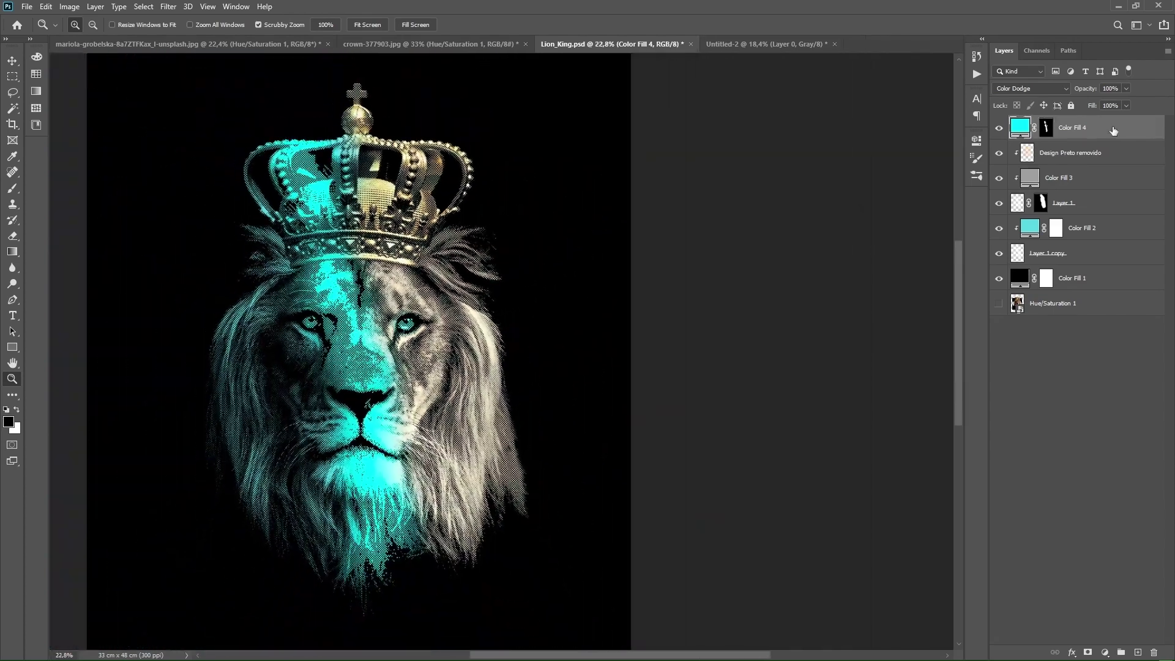
Split Color Fill 4's This Layer Blend If slider to narrow the light tones the cyan covers.
double_click(1113, 130)
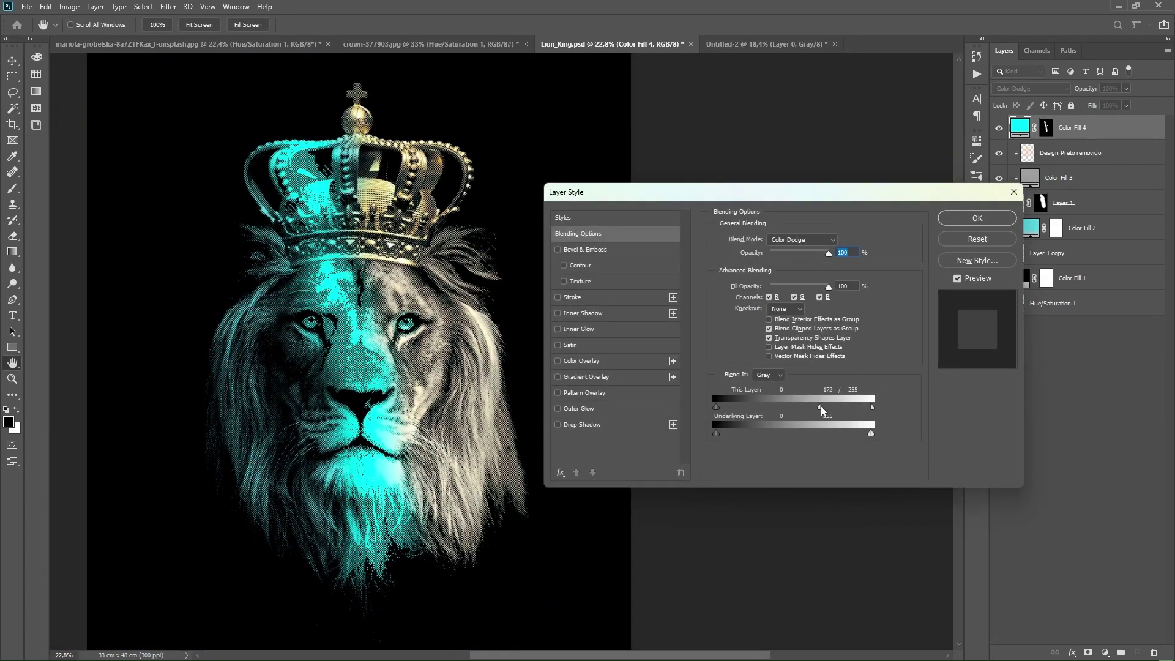
mouse_move(821, 407)
mouse_down()
mouse_move(810, 407)
mouse_move(834, 407)
mouse_move(784, 410)
mouse_up()
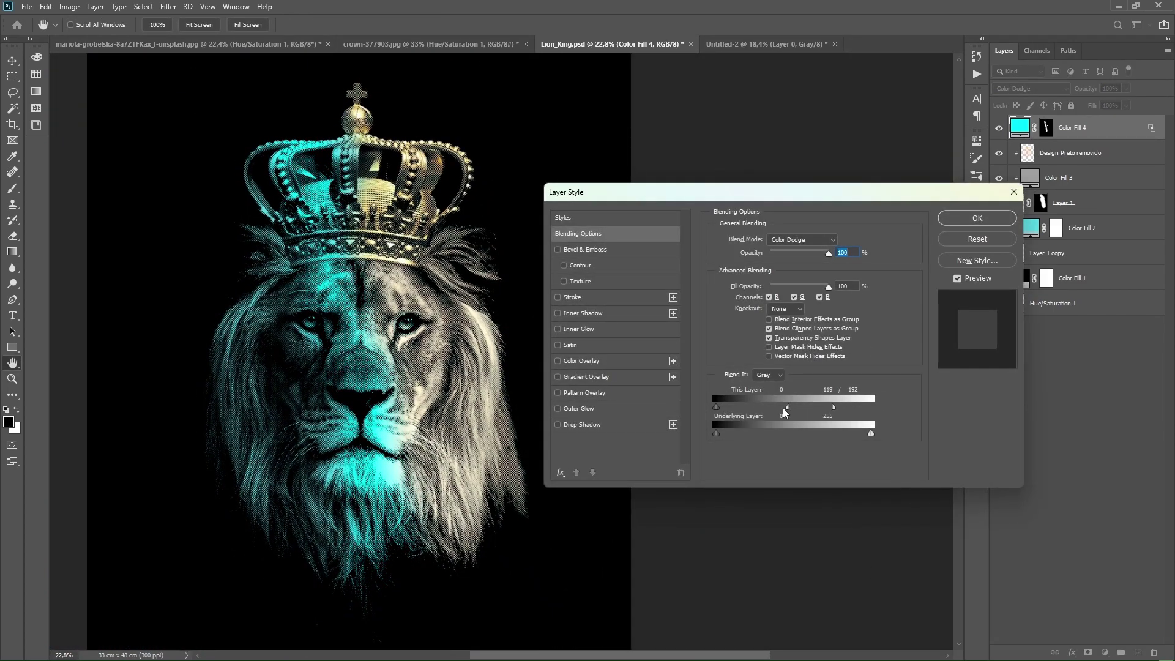
click(977, 218)
key(z)
mouse_move(441, 296)
mouse_down()
mouse_move(469, 296)
mouse_move(490, 319)
mouse_up()
key(ctrl+0)
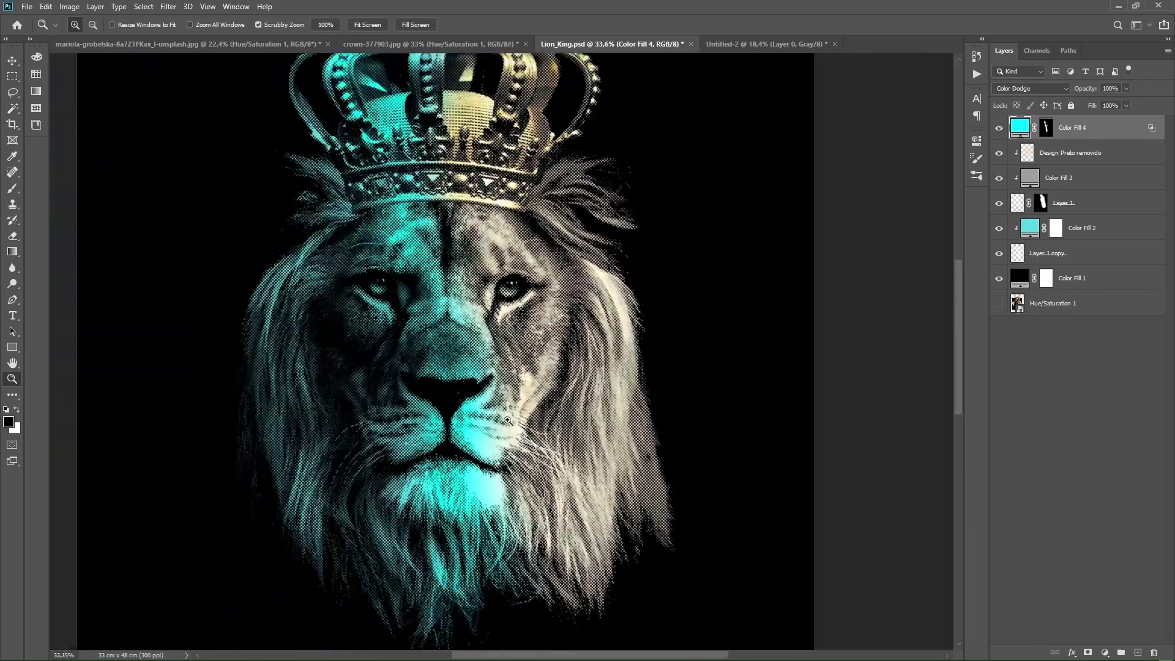
click(1104, 652)
Add a bright yellow Solid Color fill in Linear Burn mode with an inverted mask.
click(1089, 434)
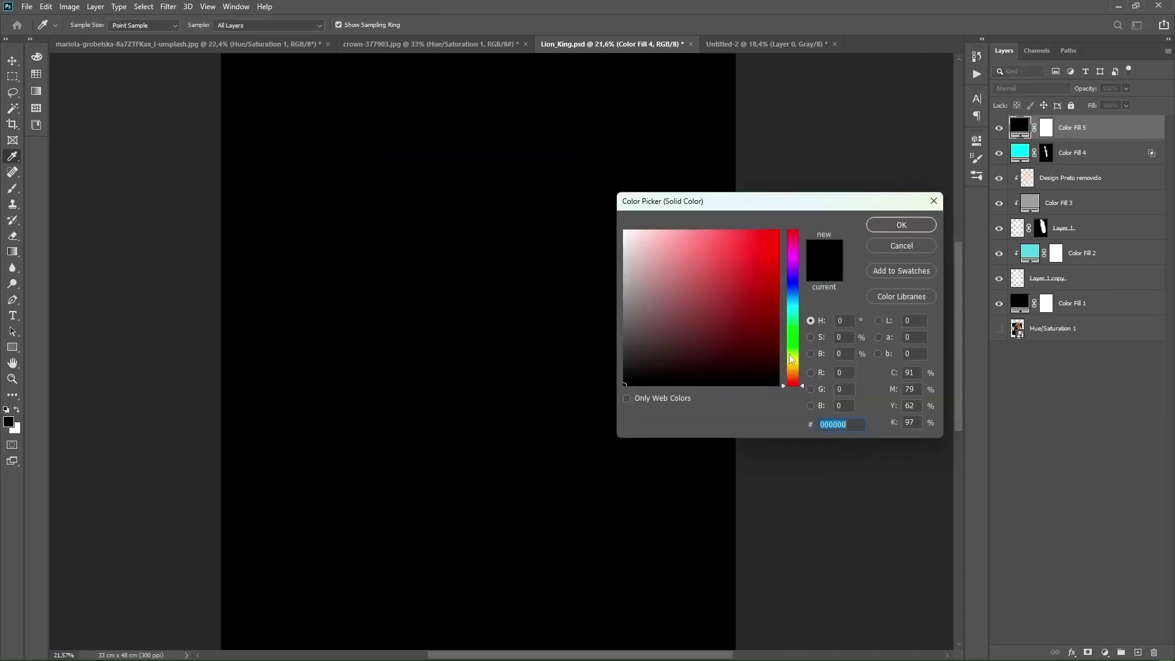
drag(796, 384, 803, 352)
drag(772, 237, 774, 251)
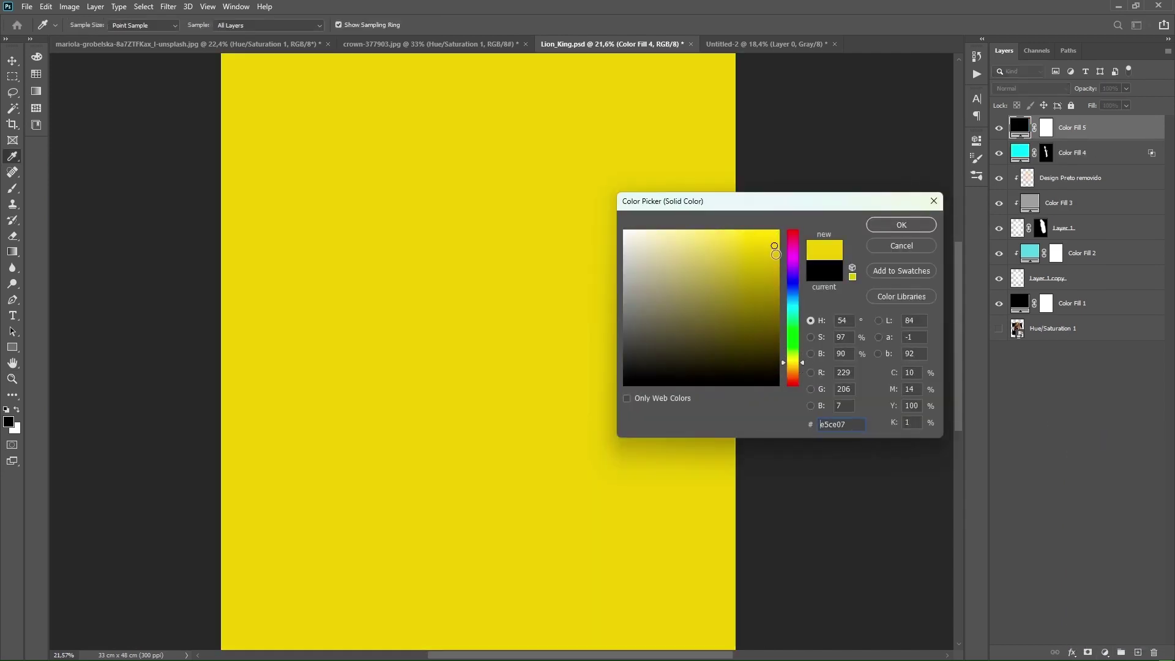
click(902, 225)
click(1031, 88)
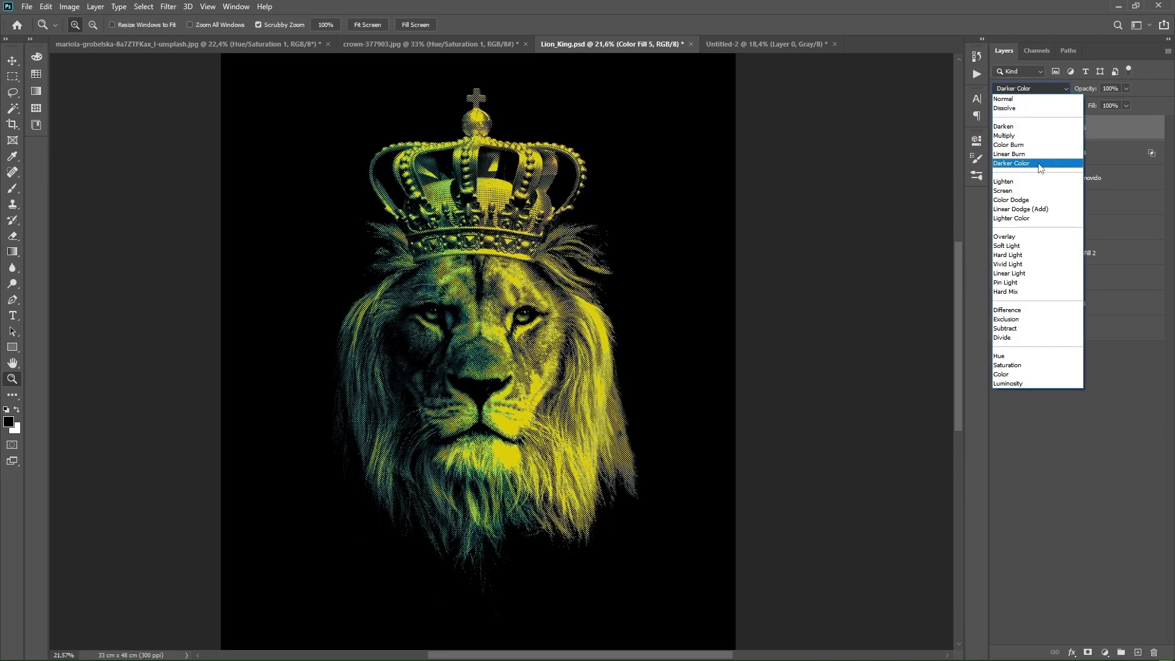
click(1034, 154)
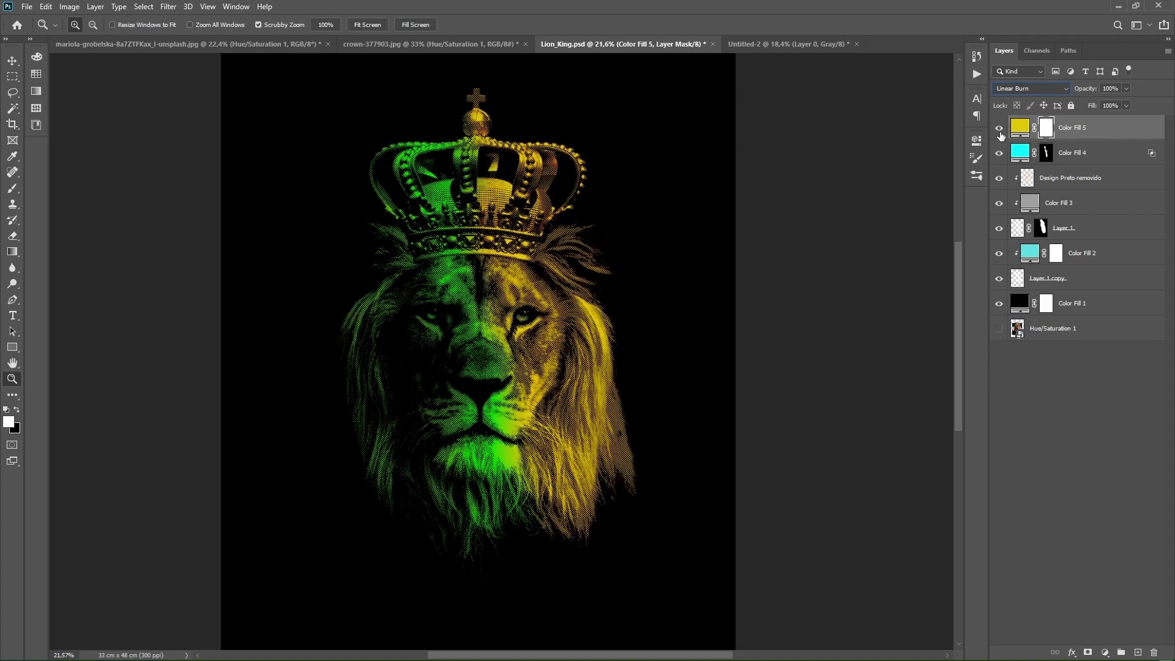
key(ctrl+i)
Paint the tint onto the crown's right side and the lion's right face and mane.
scroll(658, 301, up, 1)
key(b)
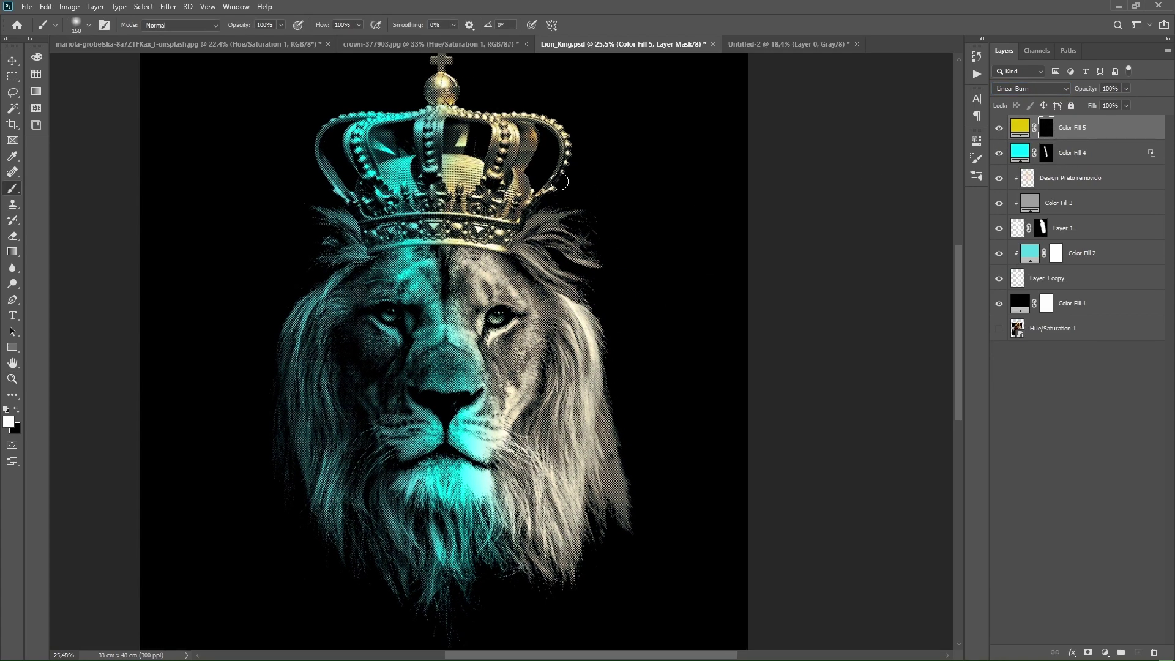
drag(507, 109, 614, 175)
key(bracketright)
key(bracketright)
key(bracketright)
scroll(613, 176, up, 2)
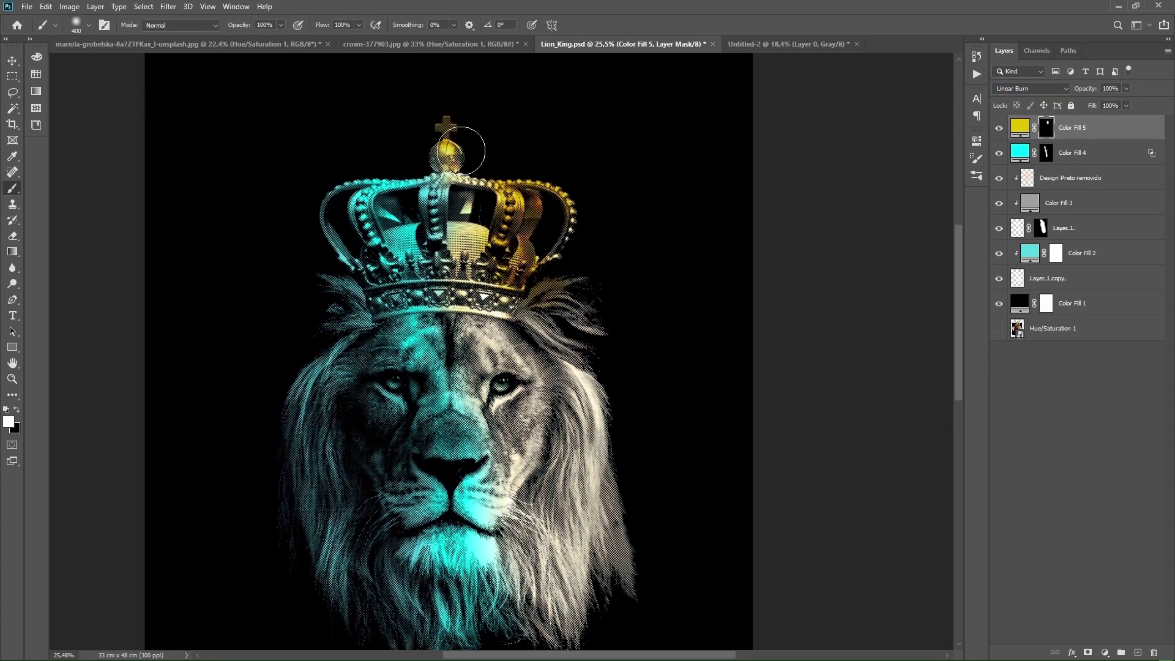
key(bracketright)
drag(481, 309, 580, 490)
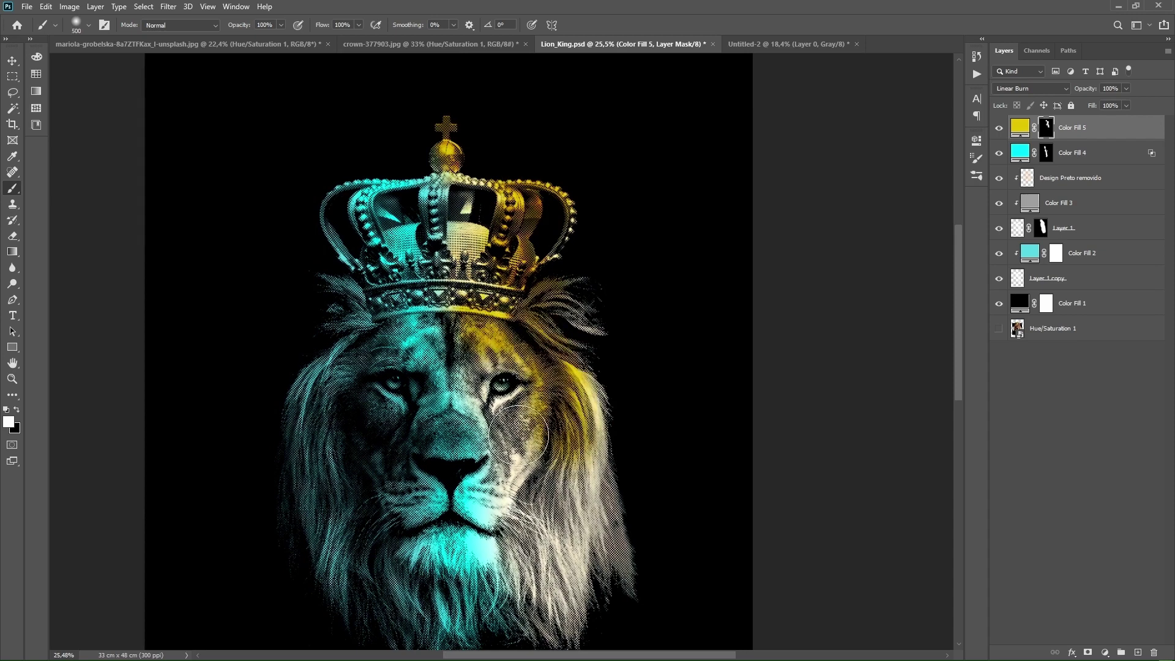
Change the fill colour from yellow to a lighter peach orange.
double_click(1020, 126)
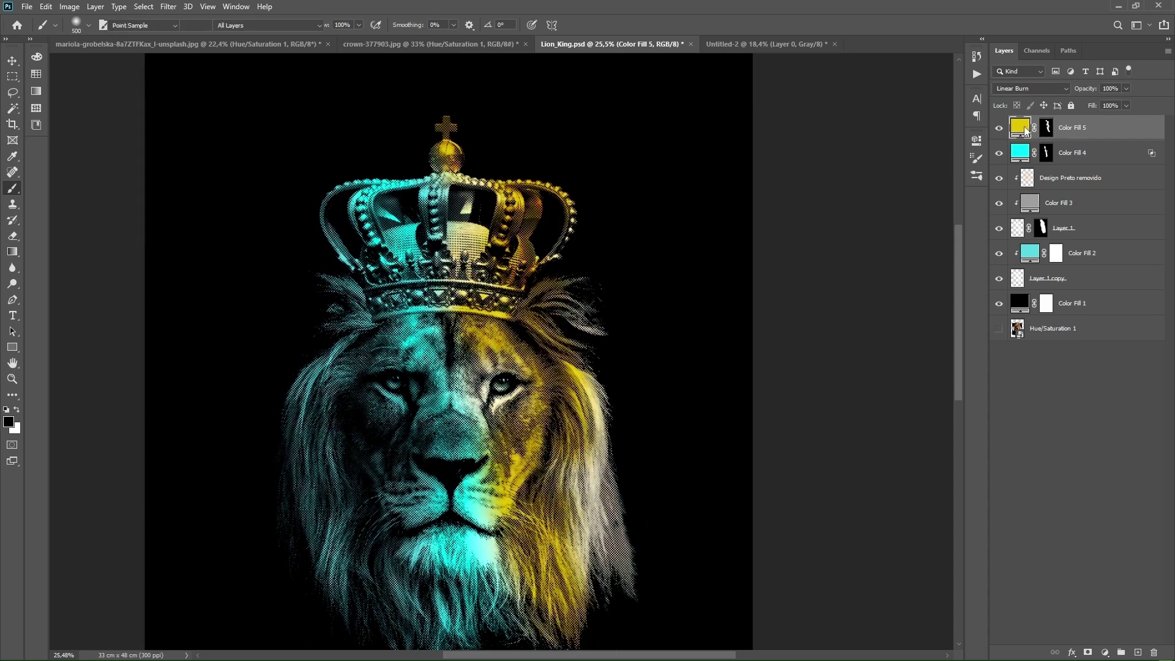
drag(755, 236, 692, 242)
drag(784, 363, 787, 372)
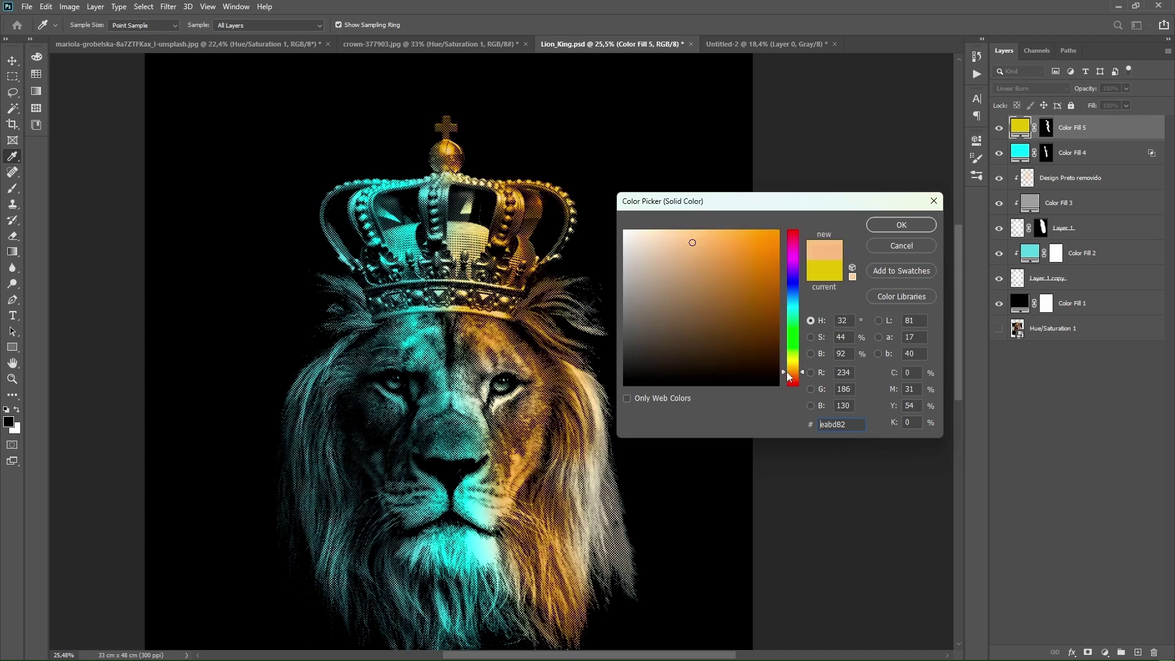
click(901, 224)
drag(675, 328, 614, 233)
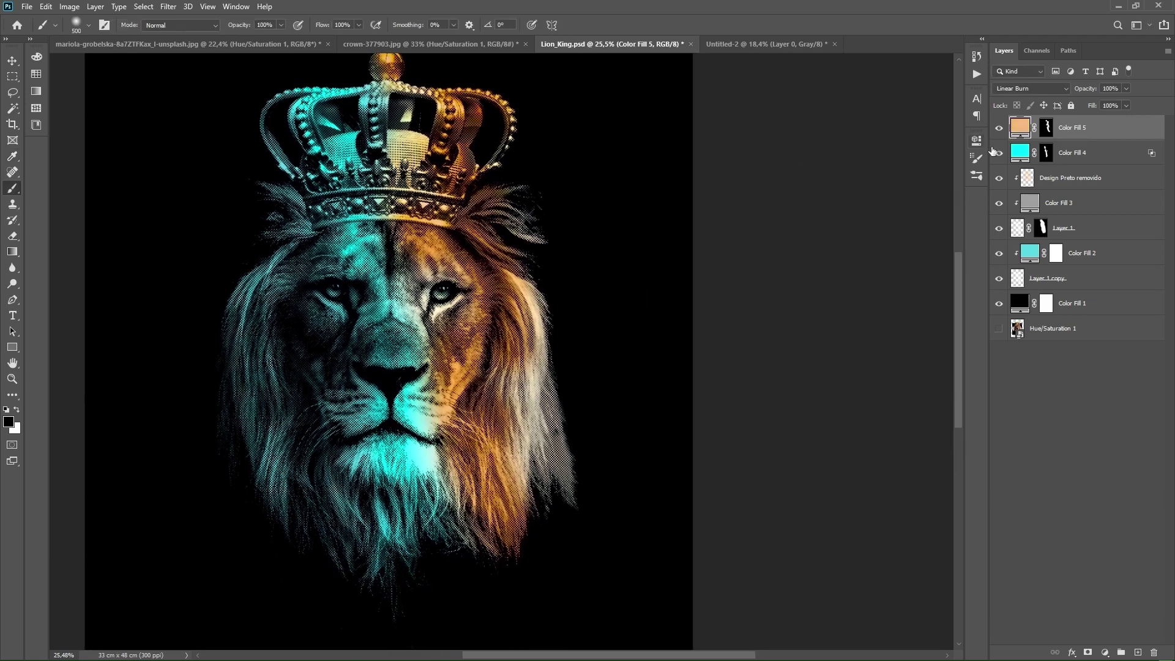
Split the Underlying Layer Blend If slider so the brightest tones show through the peach tint.
double_click(1110, 131)
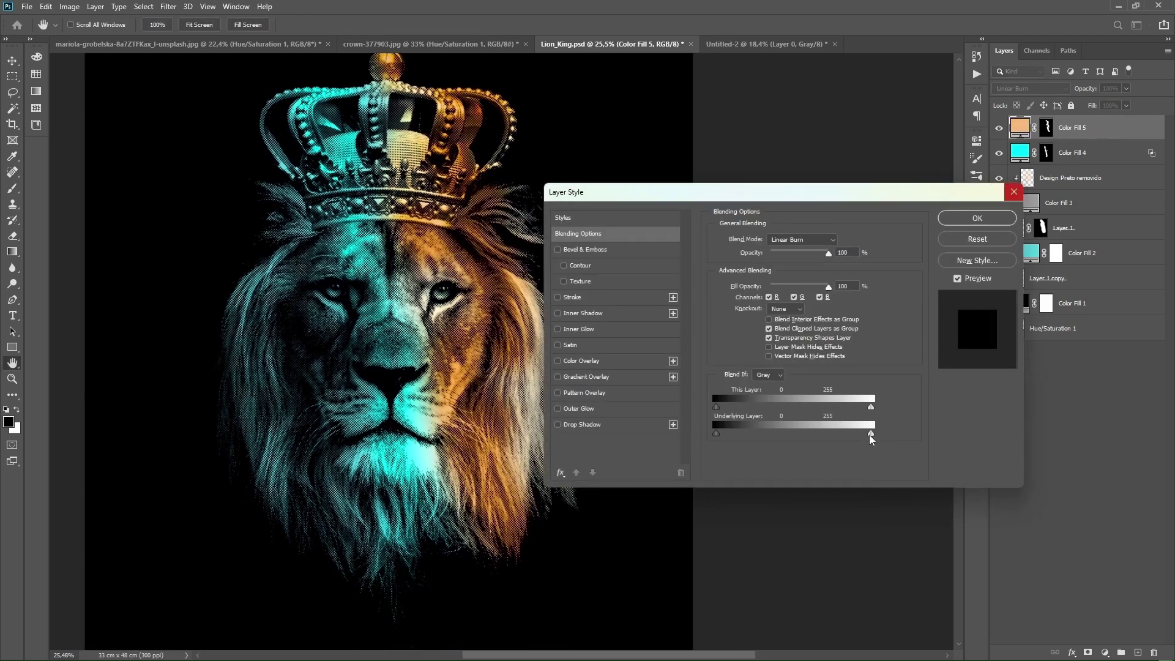
drag(869, 434, 811, 432)
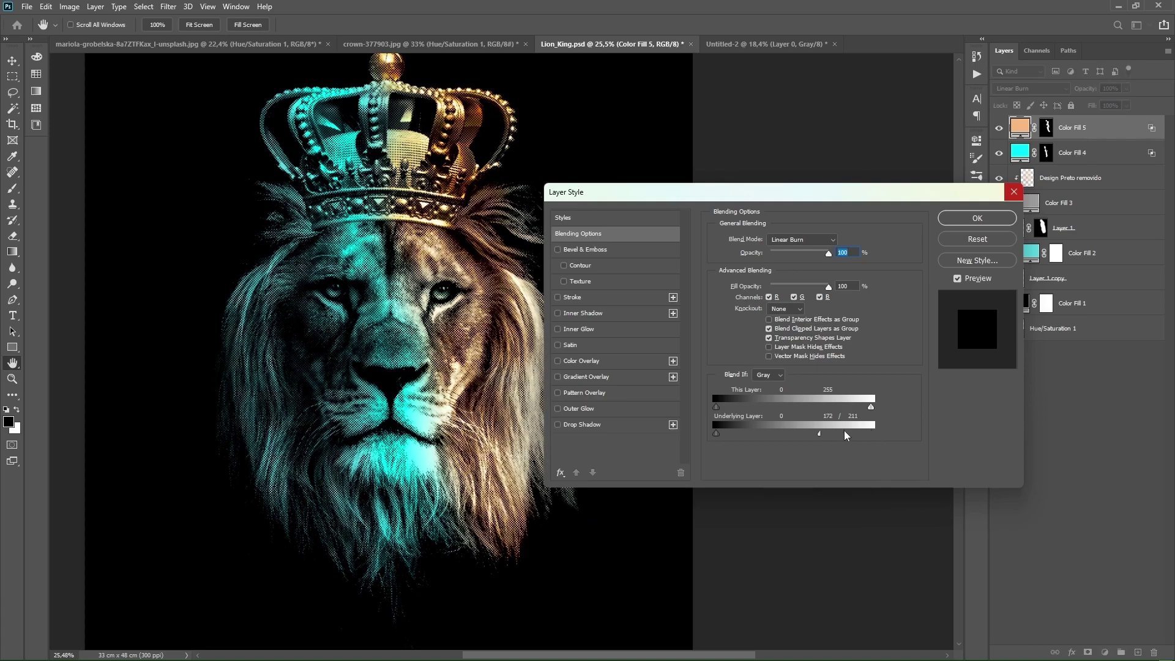
click(977, 218)
key(Escape)
key(z)
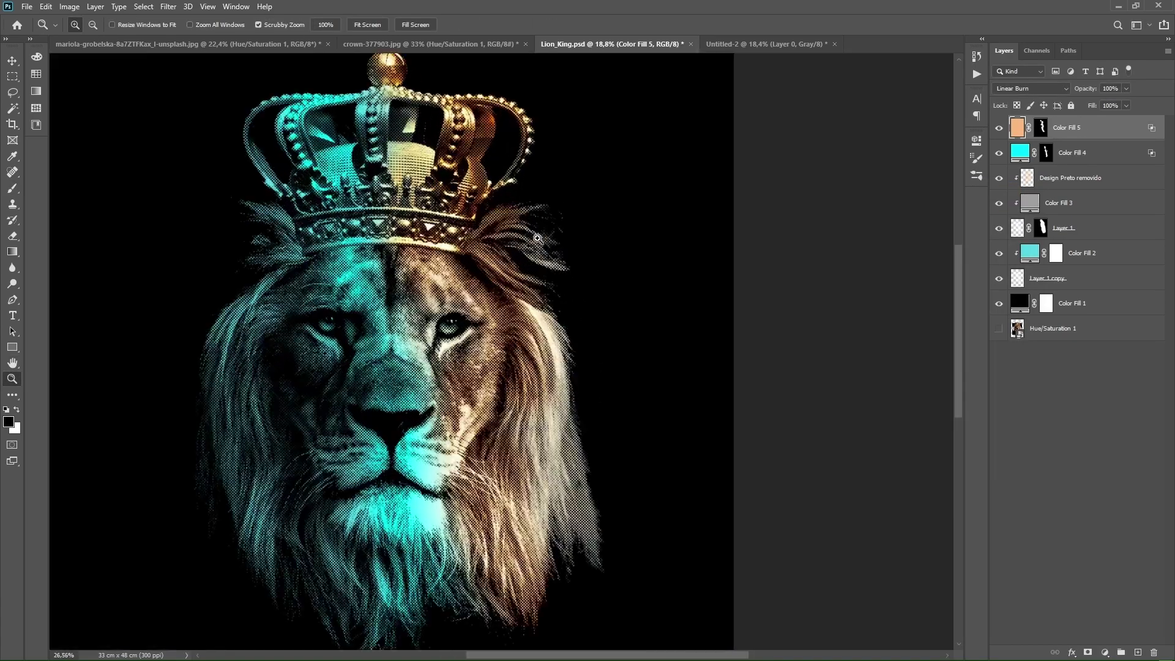
mouse_move(543, 310)
mouse_down()
mouse_move(587, 310)
mouse_move(538, 310)
mouse_up()
Preview the poster in full screen mode, then return to the normal editing view.
key(f)
key(f)
alt+click(622, 359)
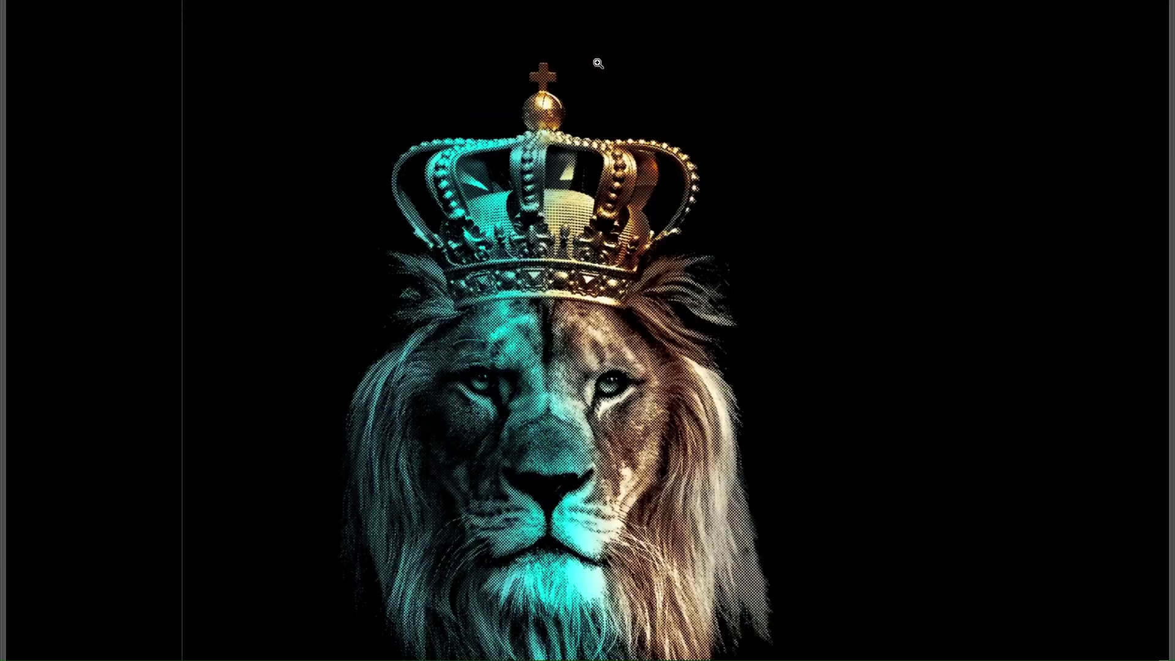
key(f)
alt+click(547, 420)
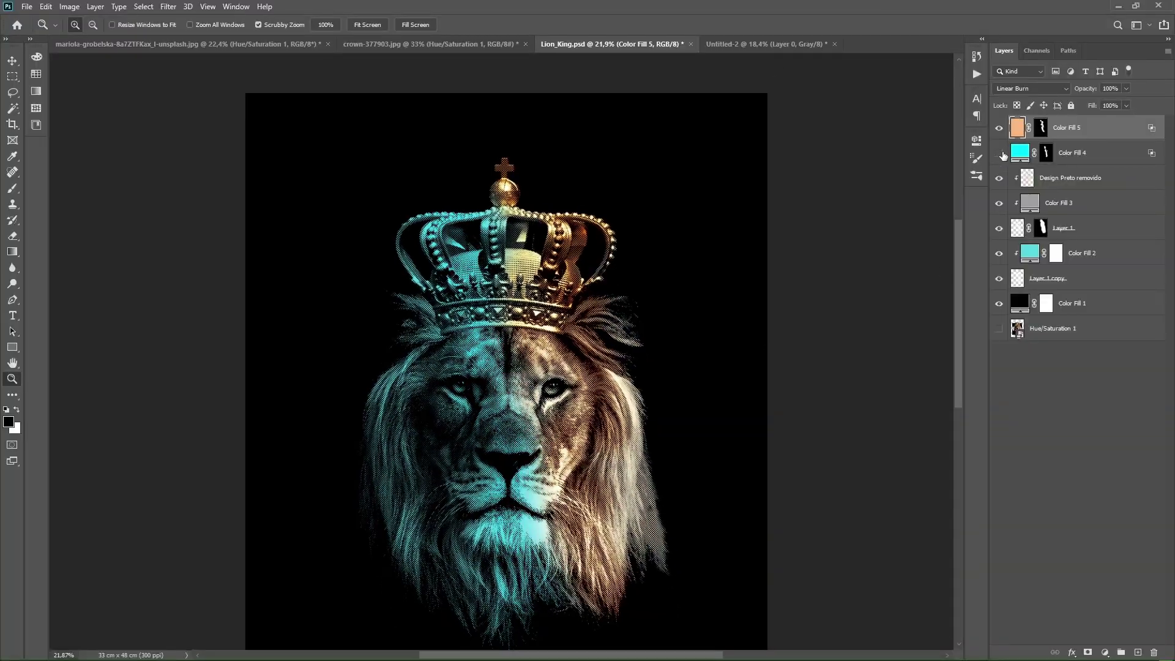
mouse_move(486, 399)
mouse_down()
mouse_move(526, 372)
mouse_move(503, 404)
mouse_up()
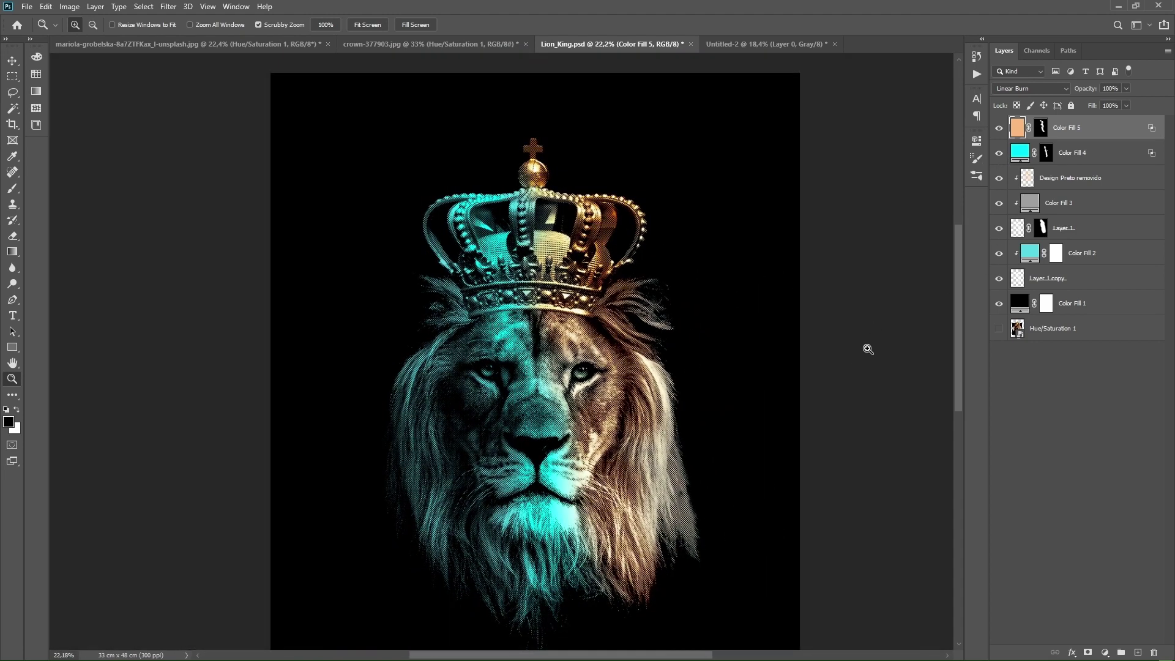
Group the layers from Color Fill 5 down to Layer 1 copy into a group named Personagem.
click(1047, 278)
shift+click(1068, 127)
right_click(1124, 202)
click(1033, 231)
text(Personagem)
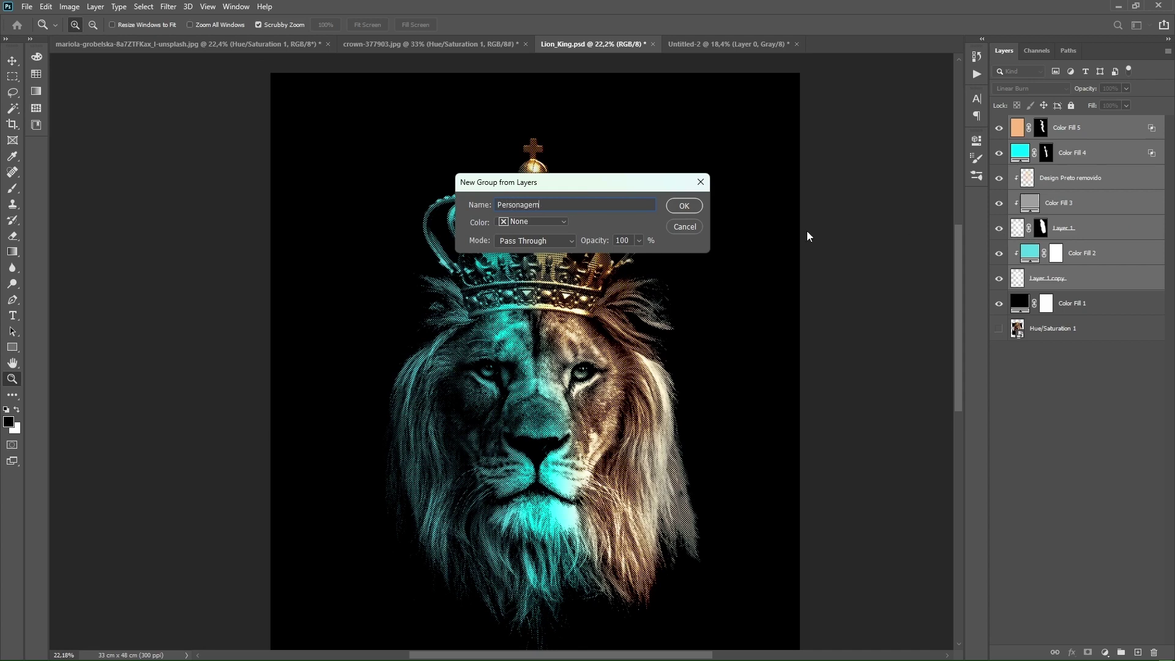
click(532, 222)
click(685, 205)
scroll(951, 282, down, 2)
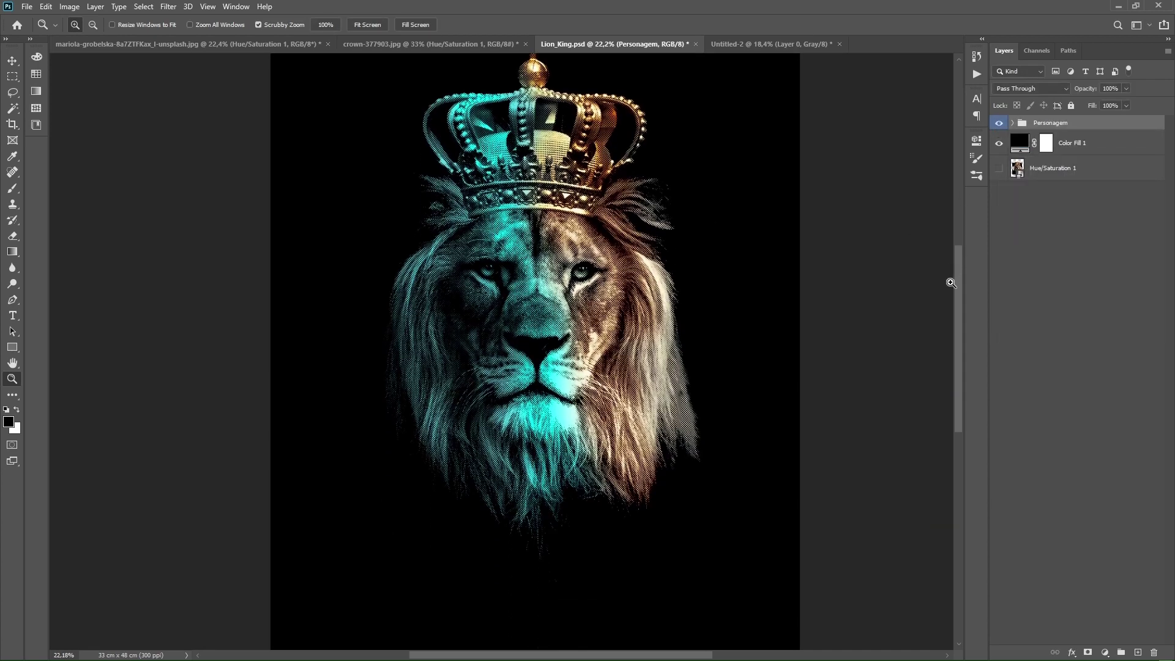
scroll(950, 283, down, 1)
Add a 'Lion' text line below the lion's beard and enlarge it.
key(t)
click(395, 490)
text(Lion)
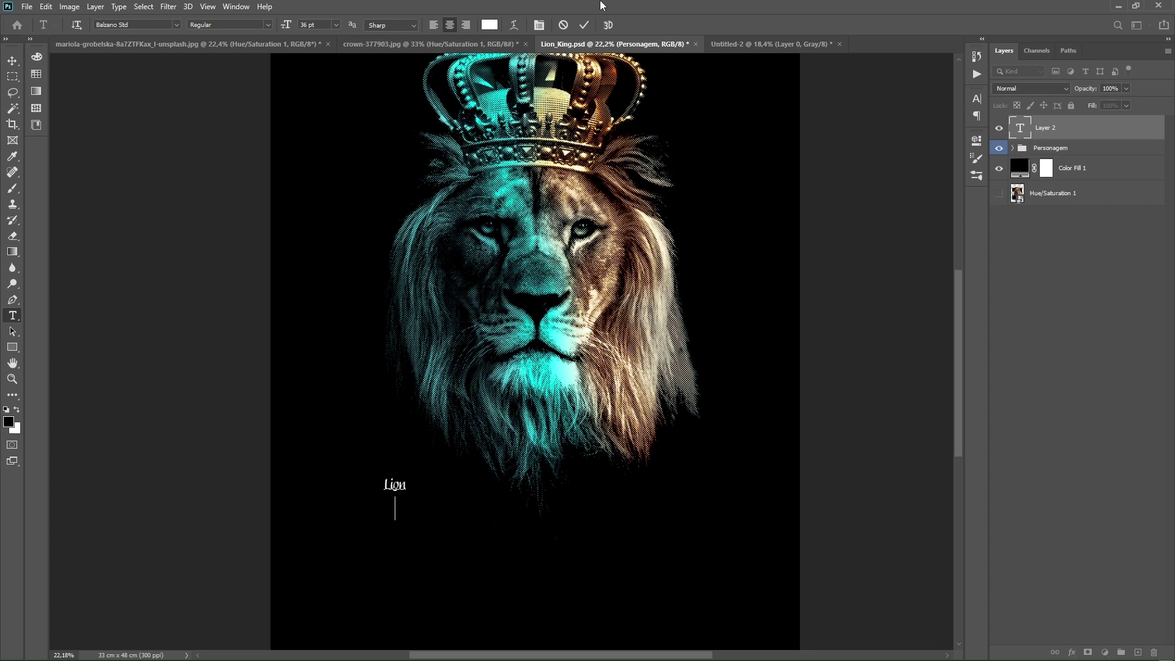
click(585, 24)
key(ctrl+t)
drag(405, 495, 521, 477)
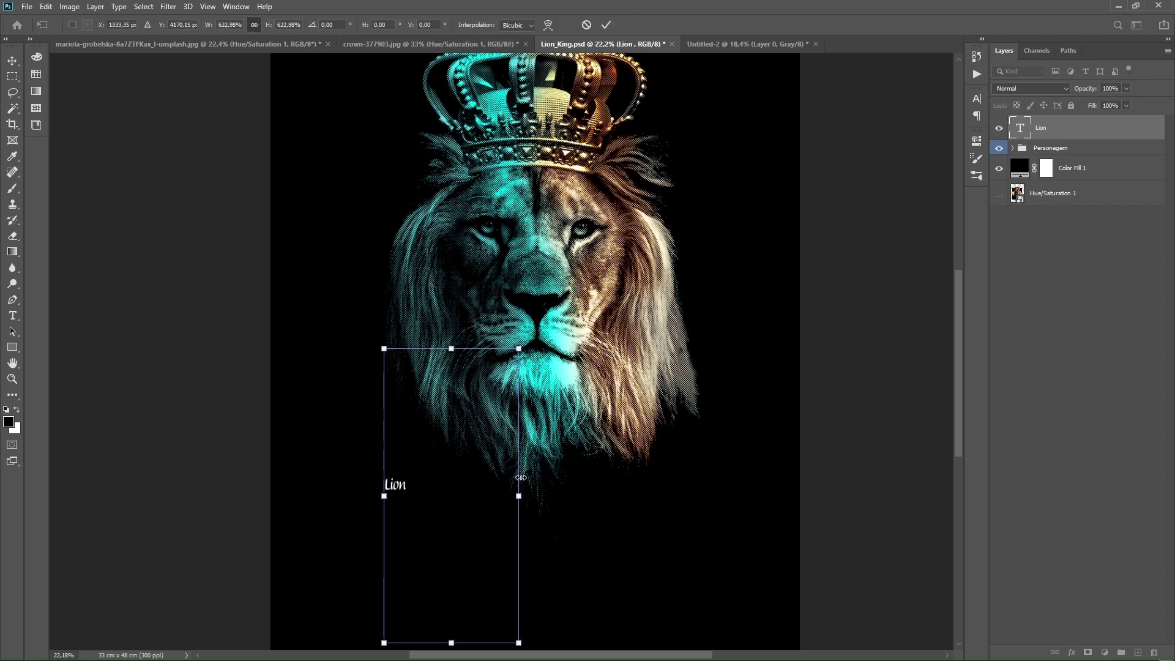
key(Return)
Set the Lion text's font to Billion Dreams.
click(452, 413)
click(175, 25)
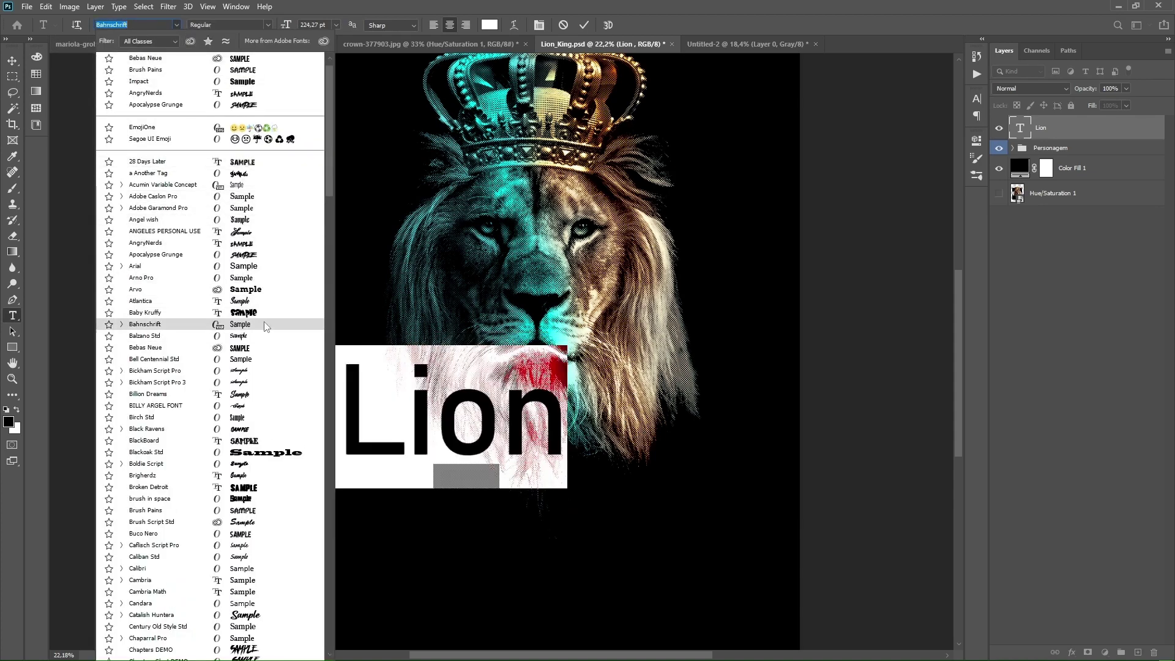
click(250, 397)
click(584, 25)
Shrink the Lion text and position it under the lion's chin.
key(ctrl+t)
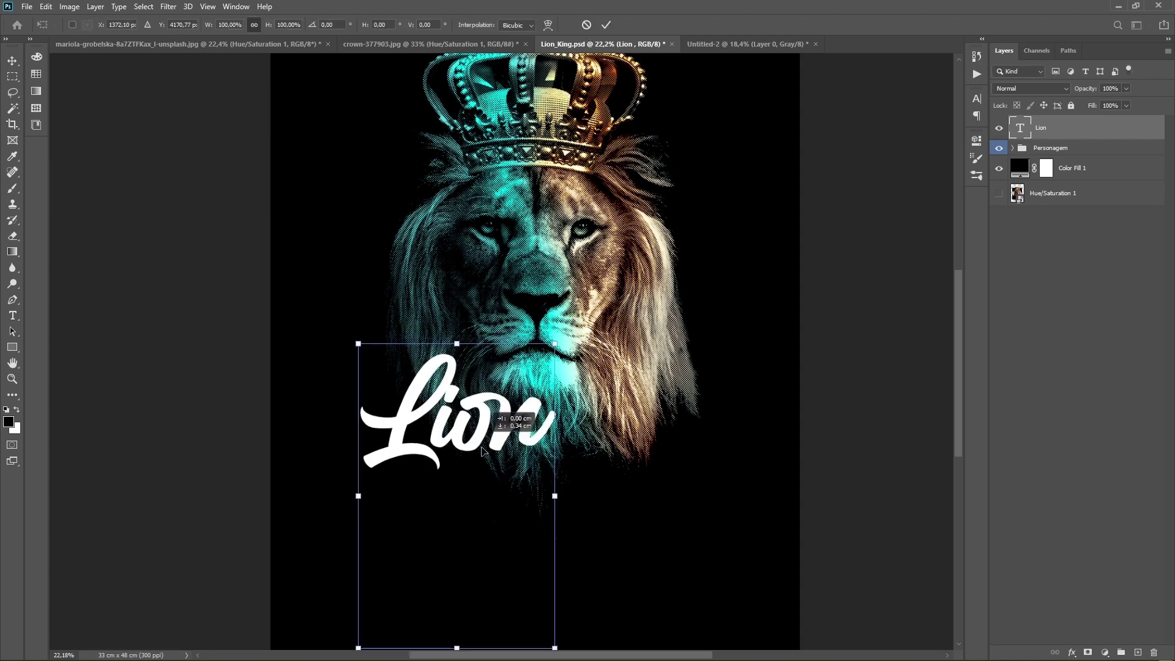
drag(453, 404, 436, 450)
drag(959, 391, 959, 403)
key(ctrl+minus)
key(ctrl+minus)
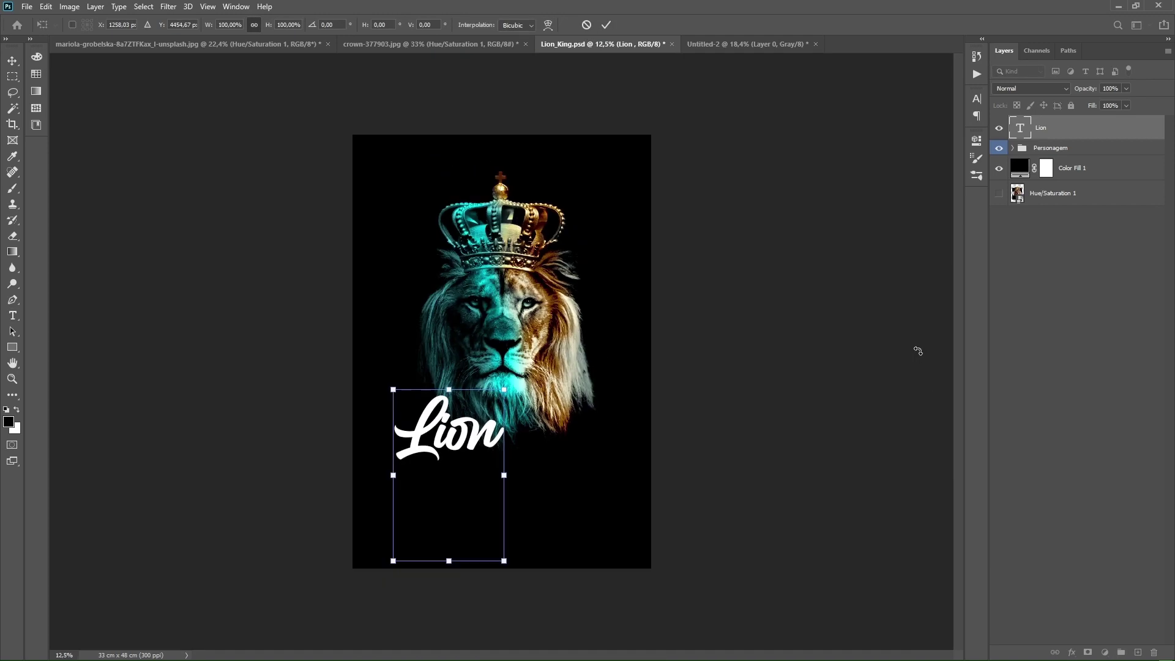
drag(504, 561, 469, 506)
drag(455, 422, 477, 439)
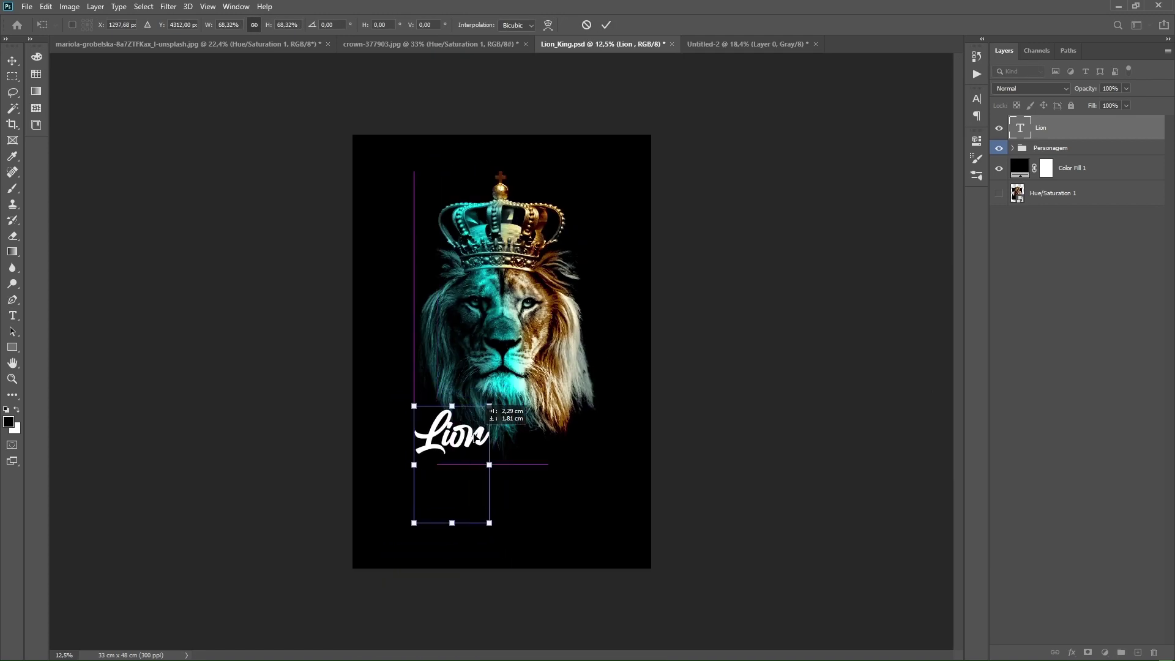
click(606, 24)
Duplicate the text layer as 'King' and place it right beside Lion.
key(ctrl+j)
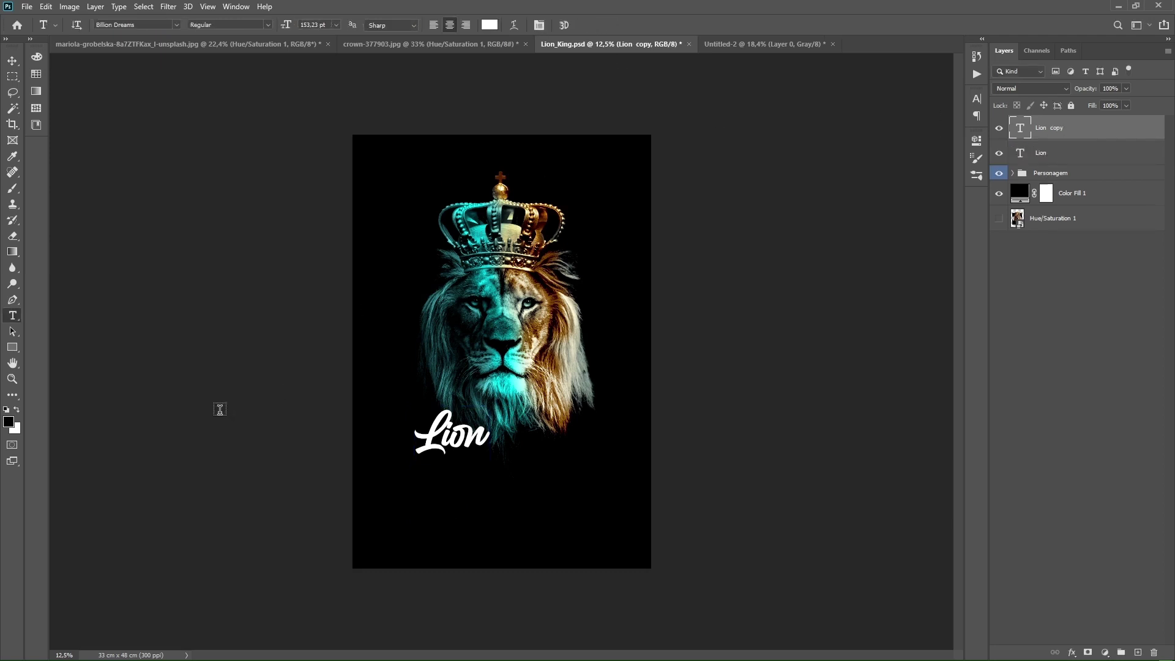
click(426, 438)
text(King)
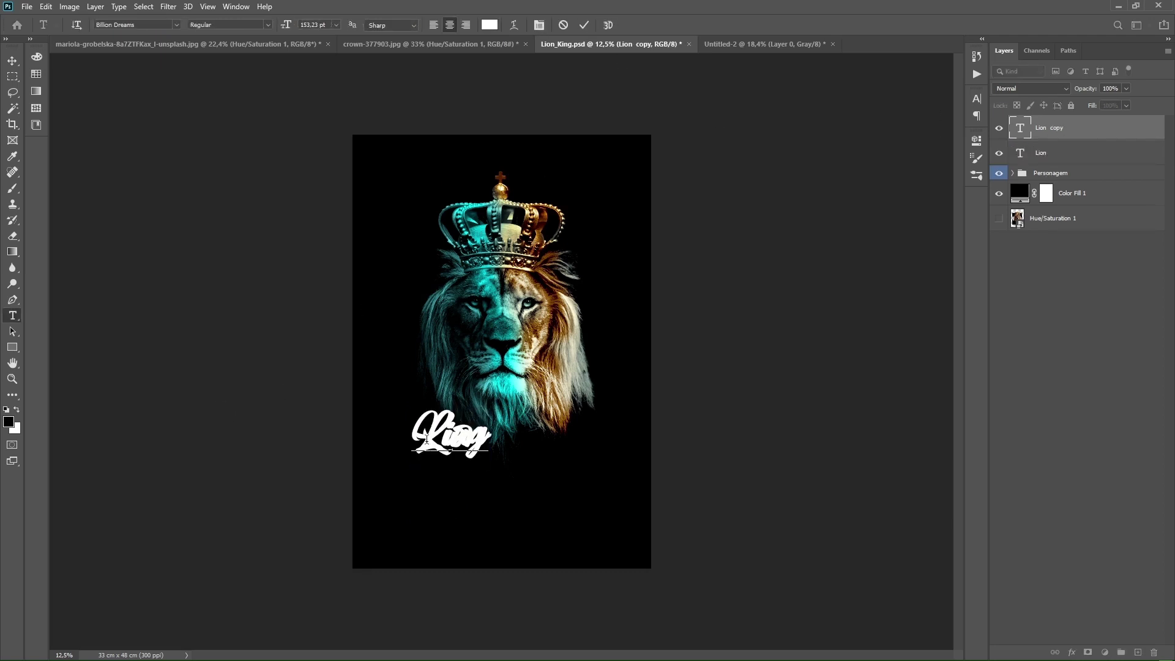
key(ctrl+t)
drag(471, 435, 561, 432)
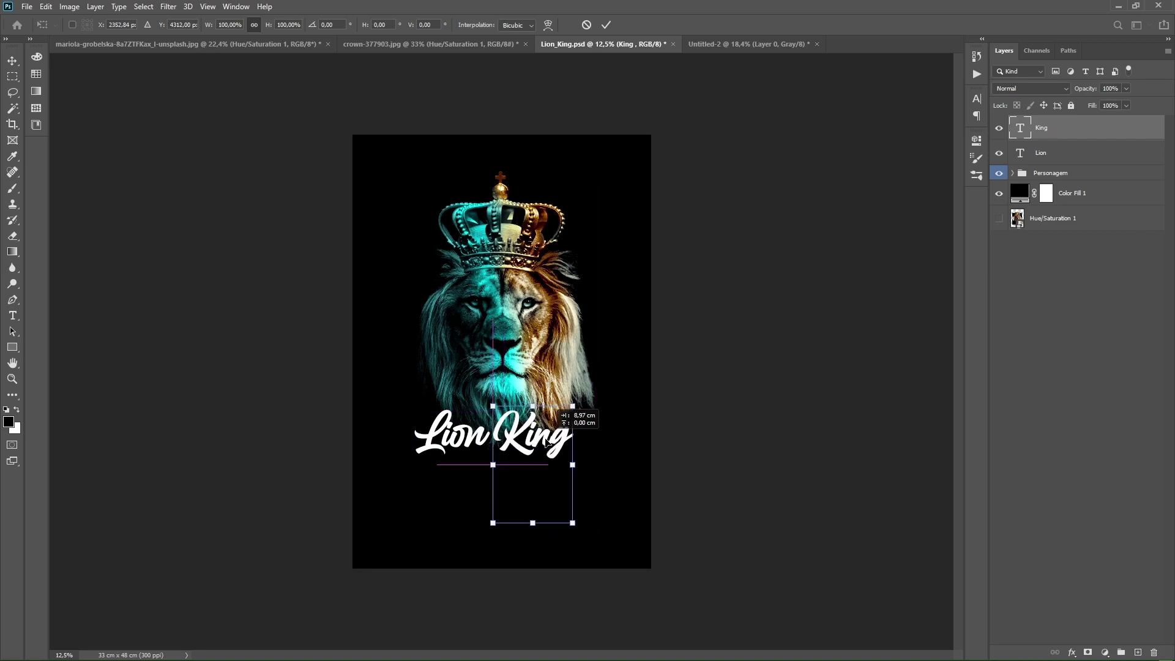
key(Return)
Nudge King slightly down and slide Lion right toward it.
key(z)
click(577, 429)
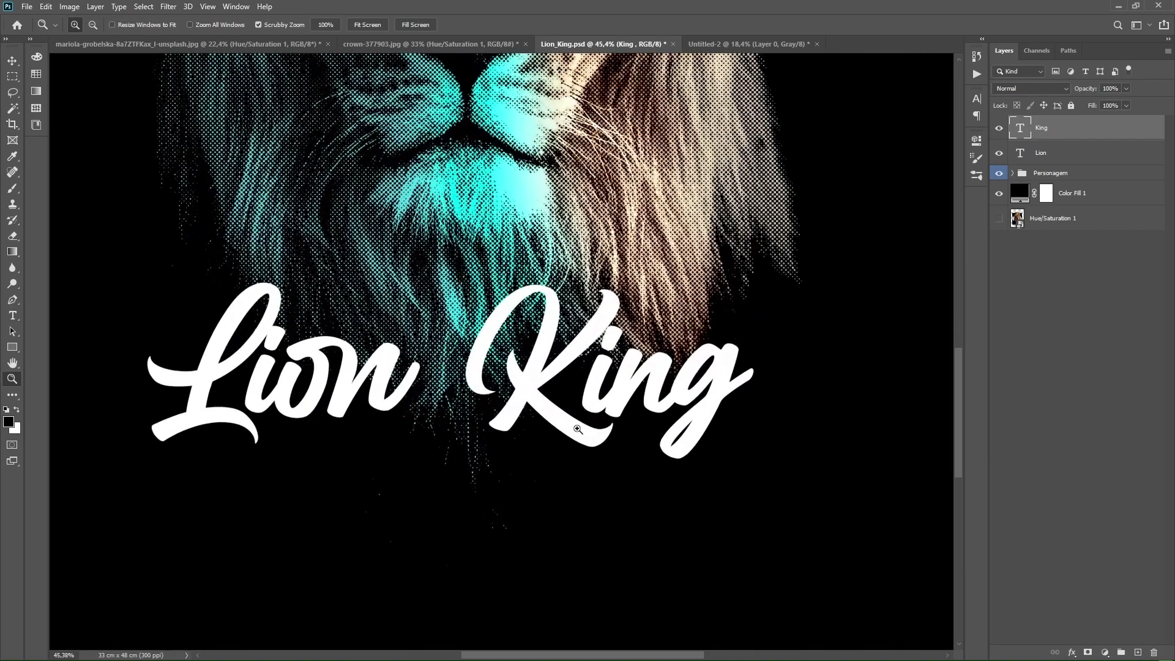
key(ctrl+t)
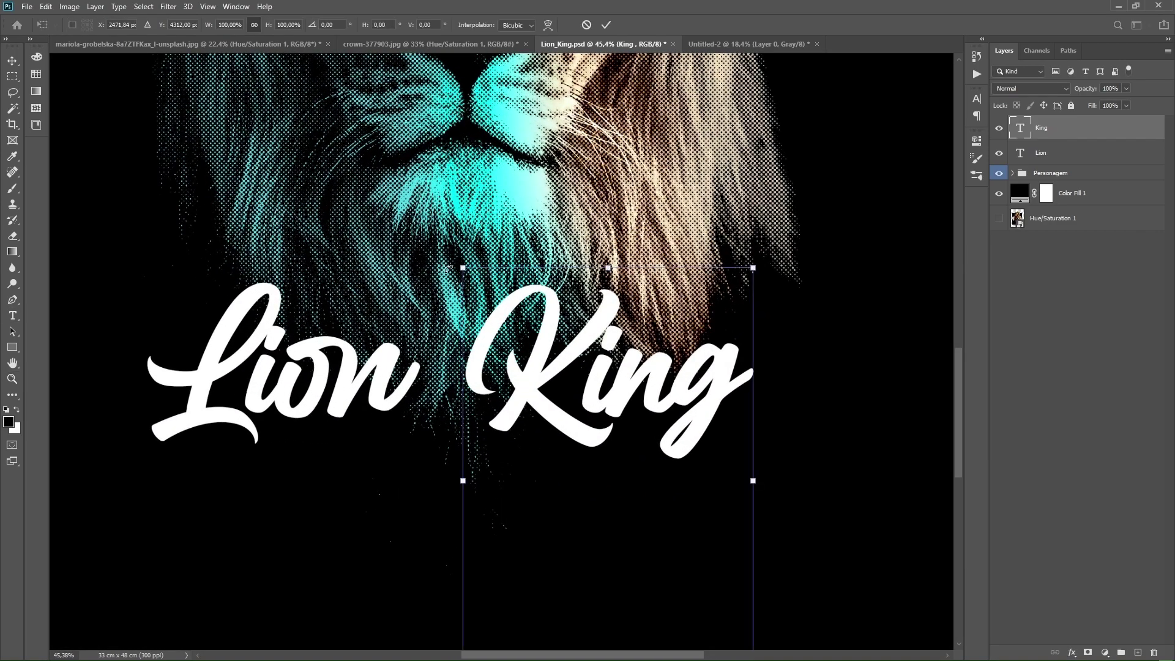
drag(548, 347, 548, 353)
click(1058, 154)
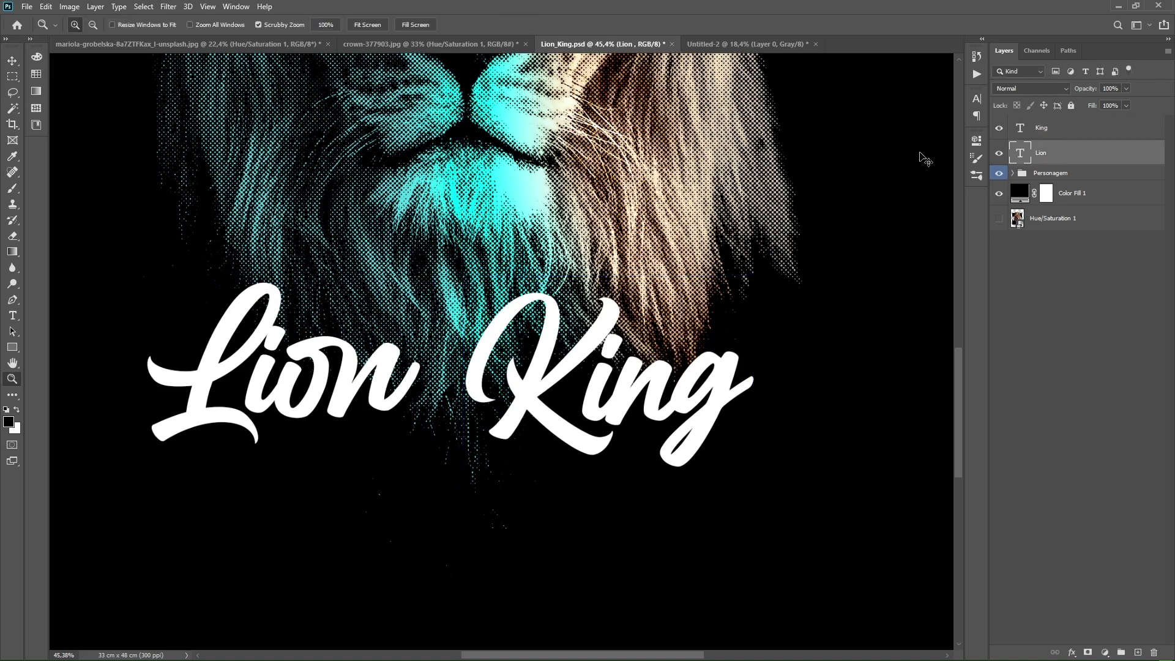
key(ctrl+t)
drag(344, 398, 416, 399)
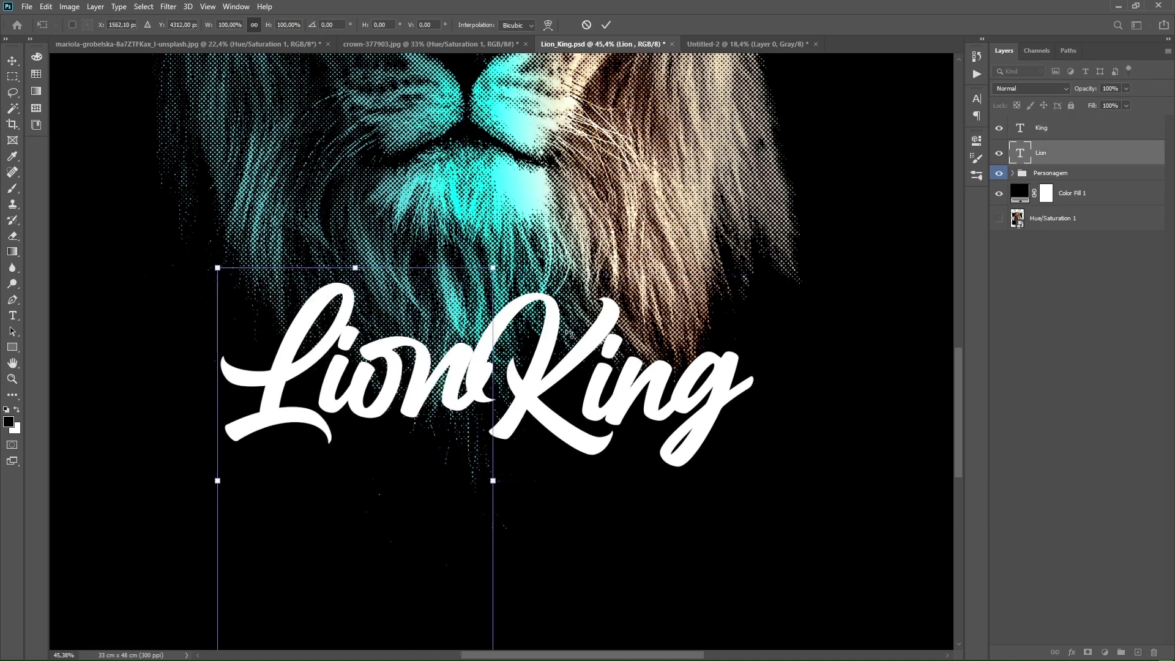
Confirm the Lion move and rasterize both the Lion and King type layers.
click(605, 25)
right_click(1056, 154)
click(948, 301)
right_click(1074, 129)
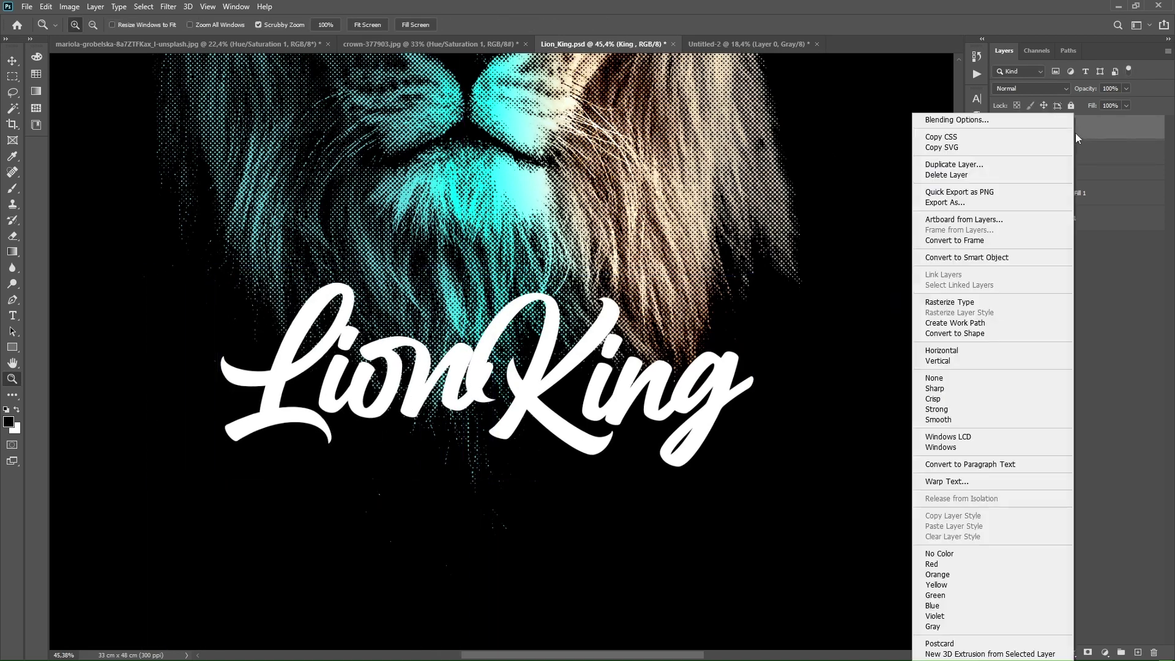
click(977, 302)
Warp the Lion word, bulging its right side and reshaping its left corners.
click(1058, 154)
key(ctrl+t)
right_click(377, 395)
click(403, 479)
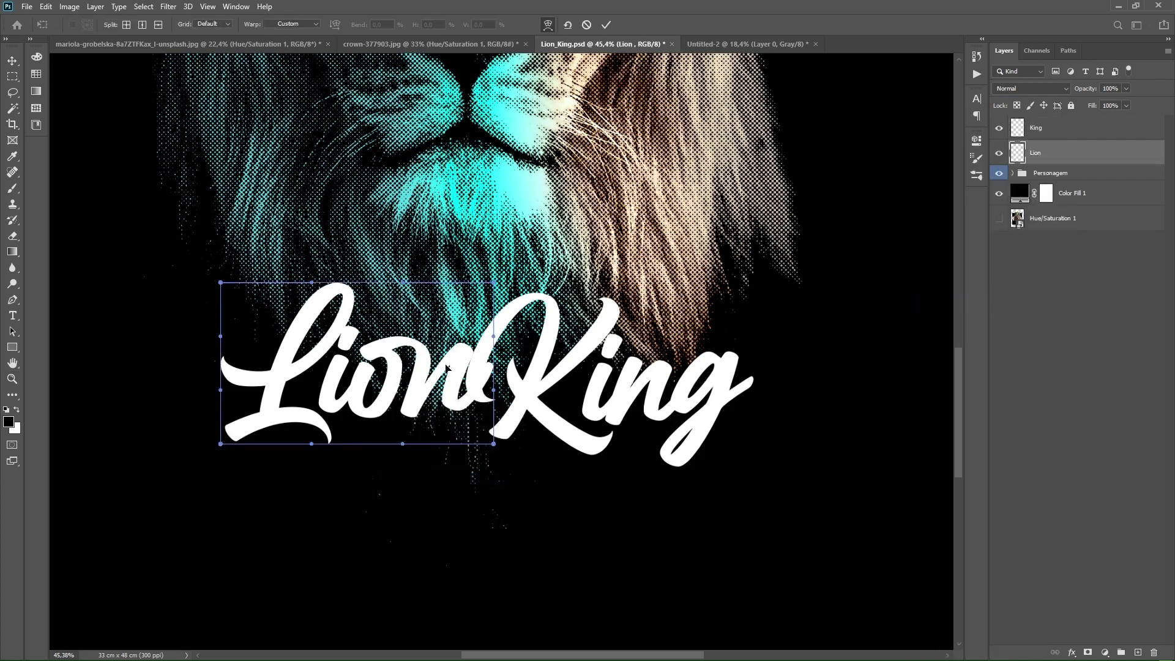
drag(488, 398, 500, 391)
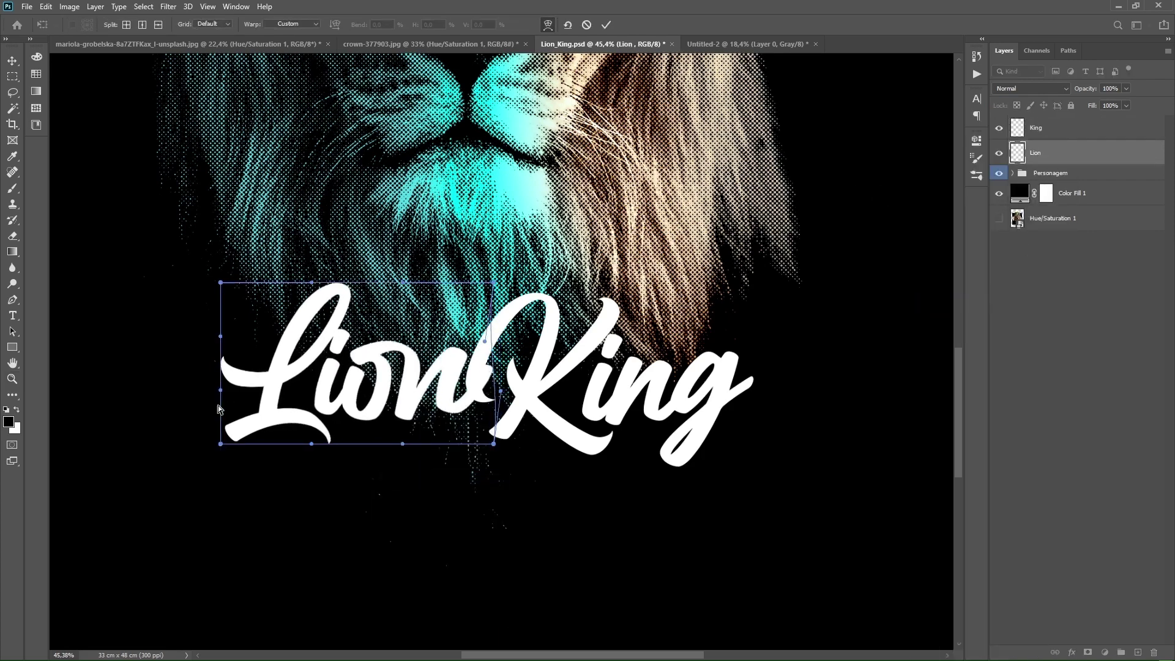
drag(231, 435, 235, 424)
drag(220, 283, 216, 287)
drag(221, 336, 238, 340)
drag(224, 433, 213, 448)
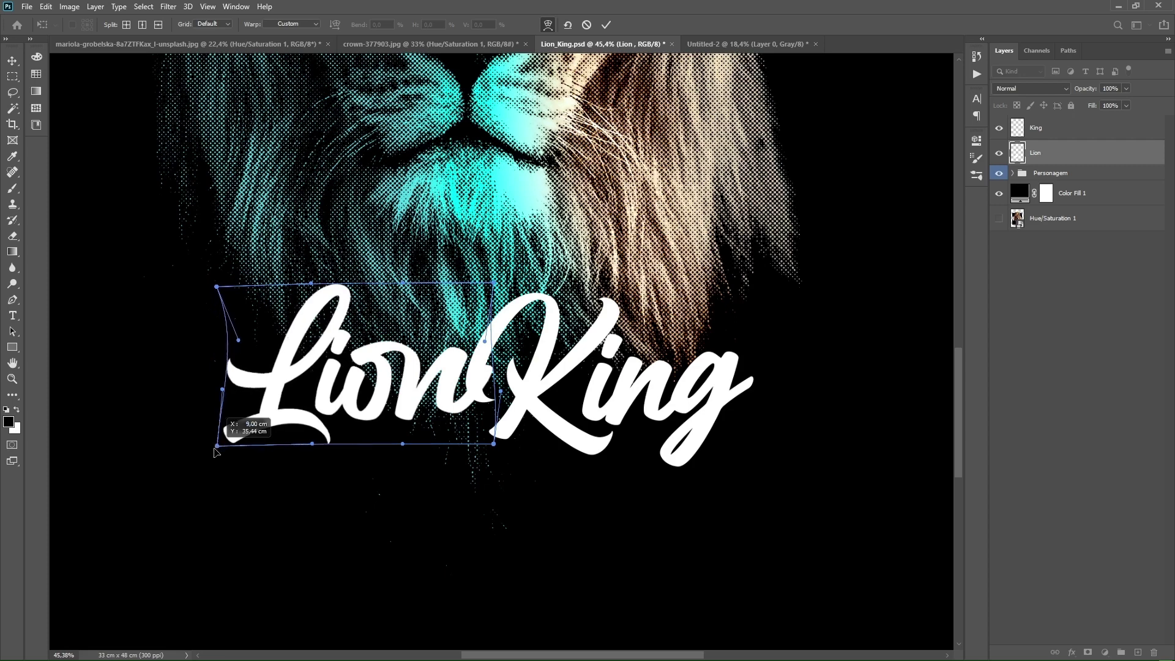
drag(494, 443, 492, 438)
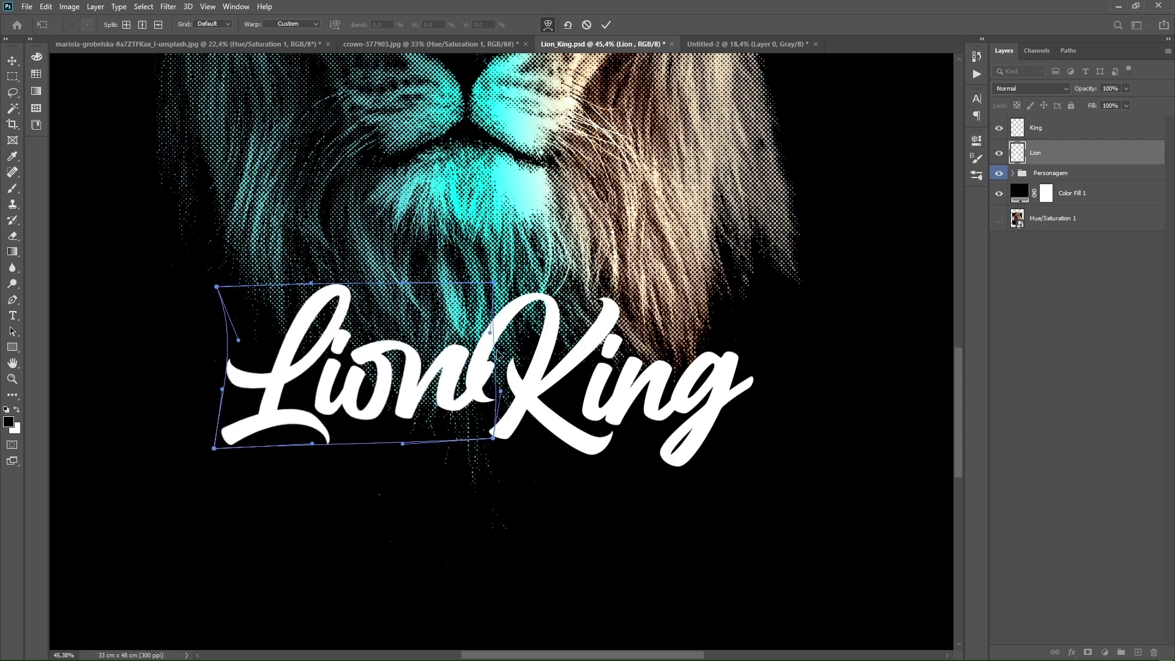
click(1035, 127)
Warp the King word, straightening its left edge and bulging its right side.
key(ctrl+t)
right_click(548, 396)
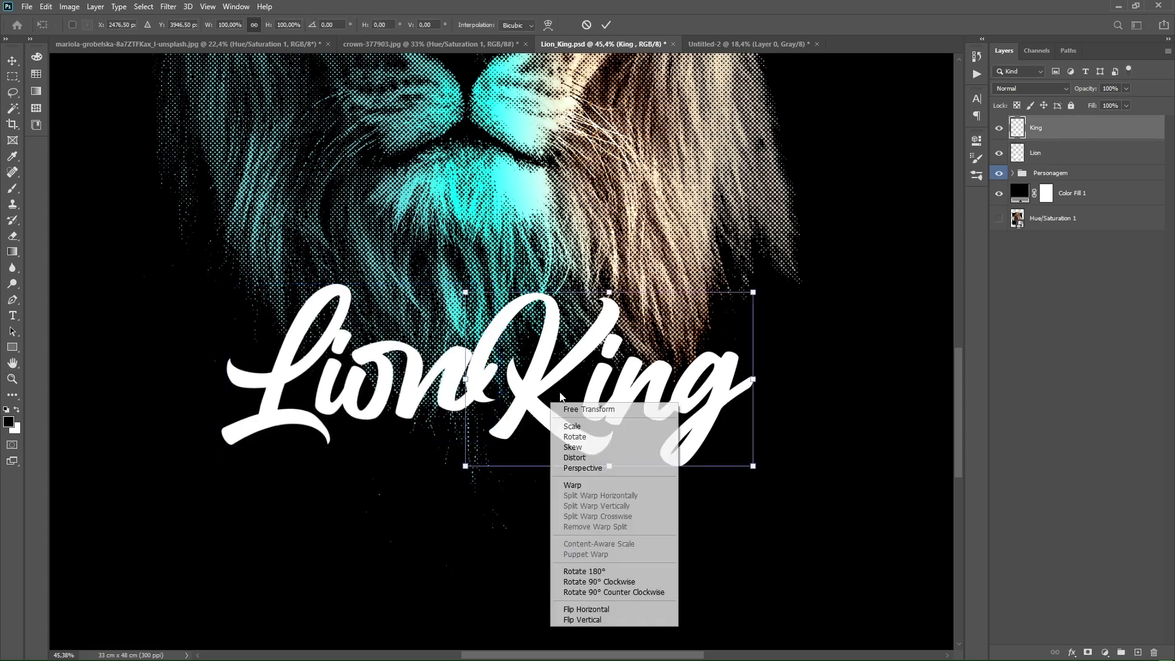
click(566, 485)
drag(488, 411, 467, 420)
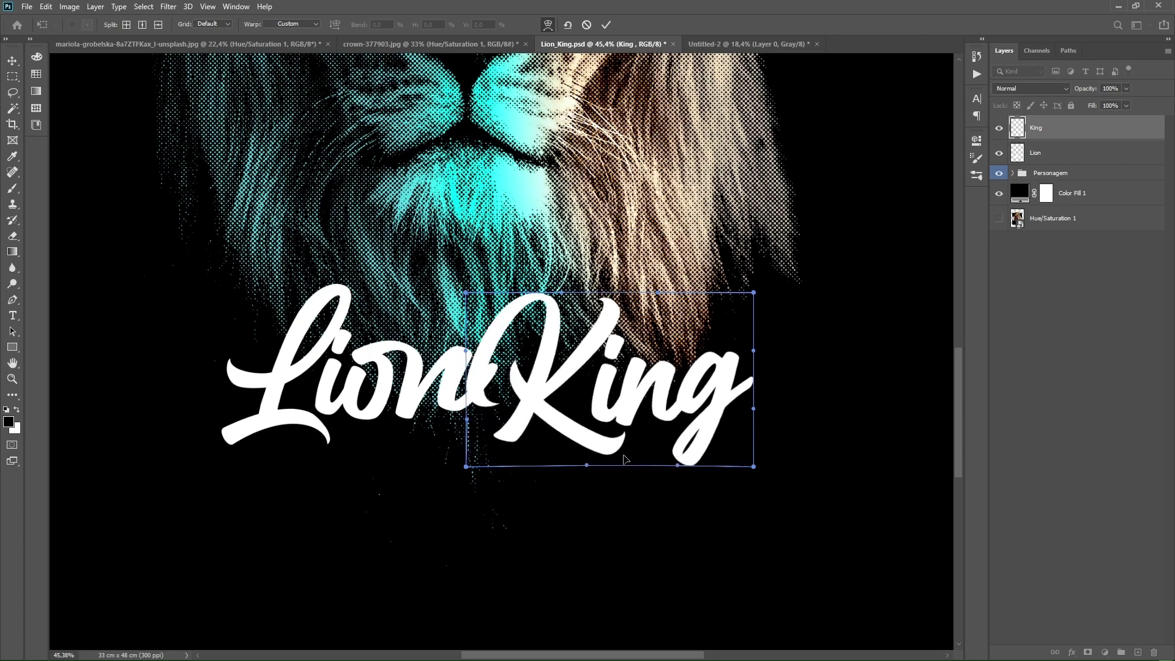
drag(697, 466, 708, 452)
drag(760, 350, 770, 350)
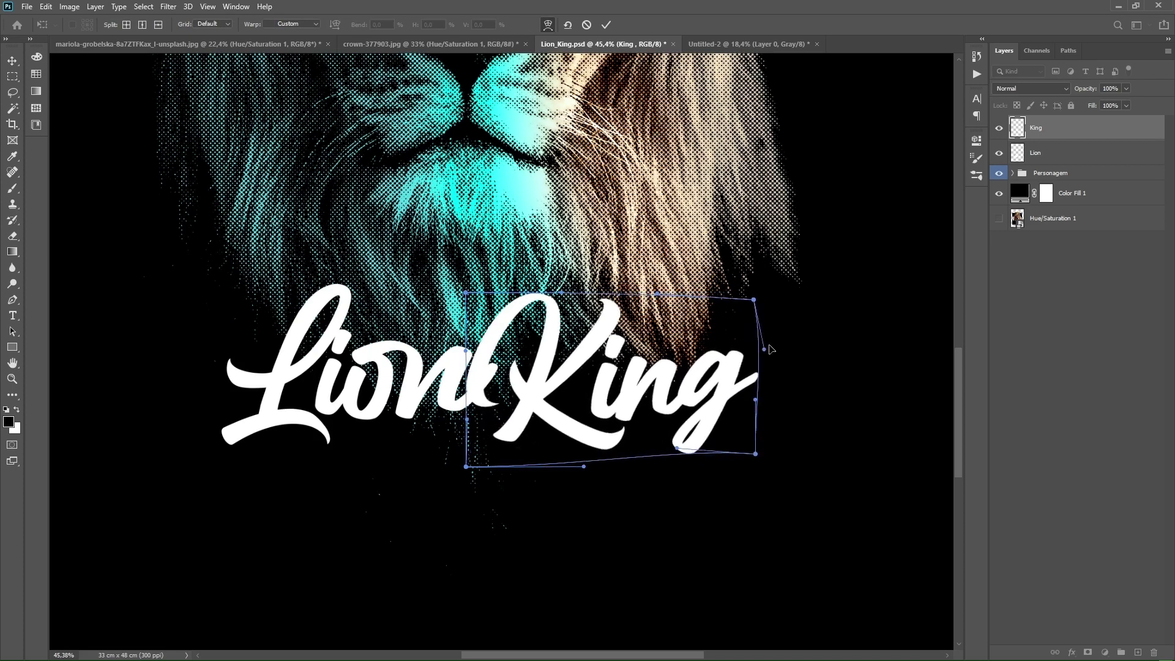
drag(652, 304, 632, 311)
drag(562, 293, 565, 281)
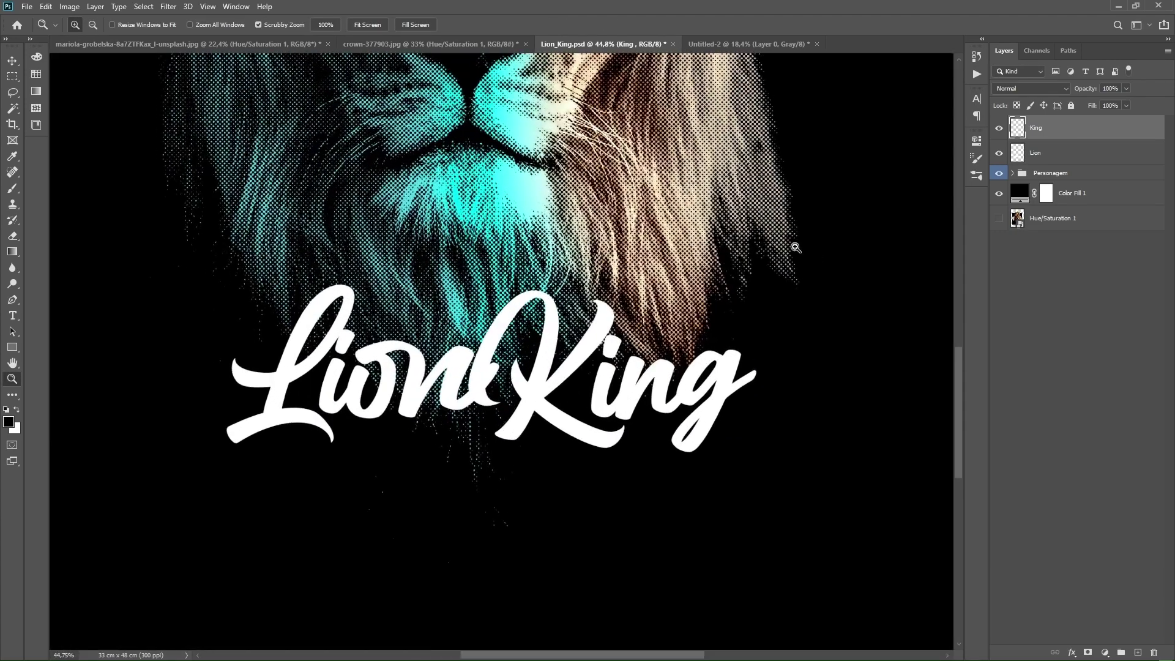
Rotate King about two degrees counterclockwise.
right_click(560, 386)
click(603, 415)
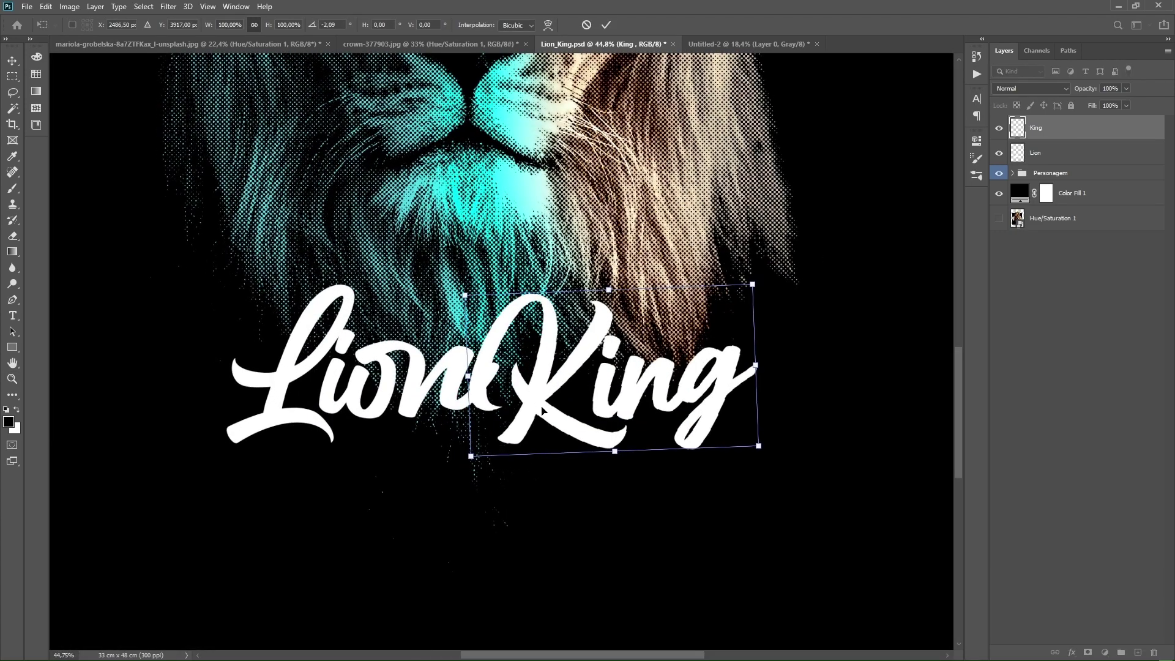
drag(545, 411, 530, 414)
click(607, 26)
key(z)
drag(612, 353, 549, 374)
Merge the Lion and King layers into a single layer.
shift+click(1077, 152)
right_click(1041, 152)
click(1040, 500)
Warp the merged LionKing title, adjusting its lower corners and middle.
key(ctrl+t)
right_click(568, 373)
click(612, 459)
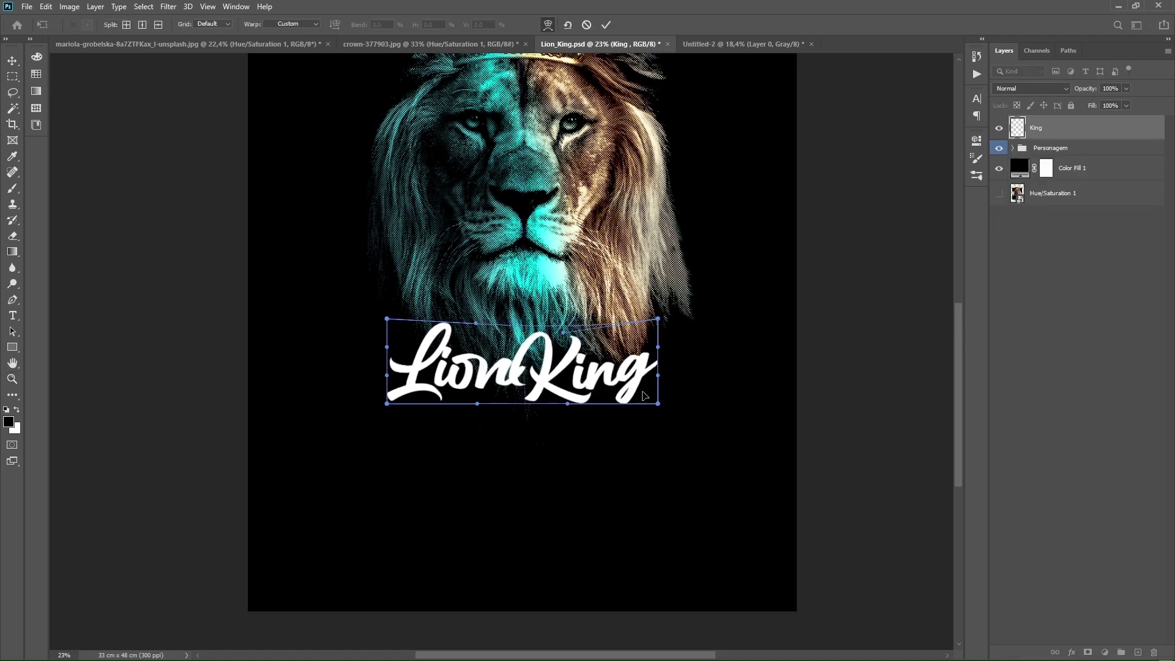
drag(387, 404, 391, 405)
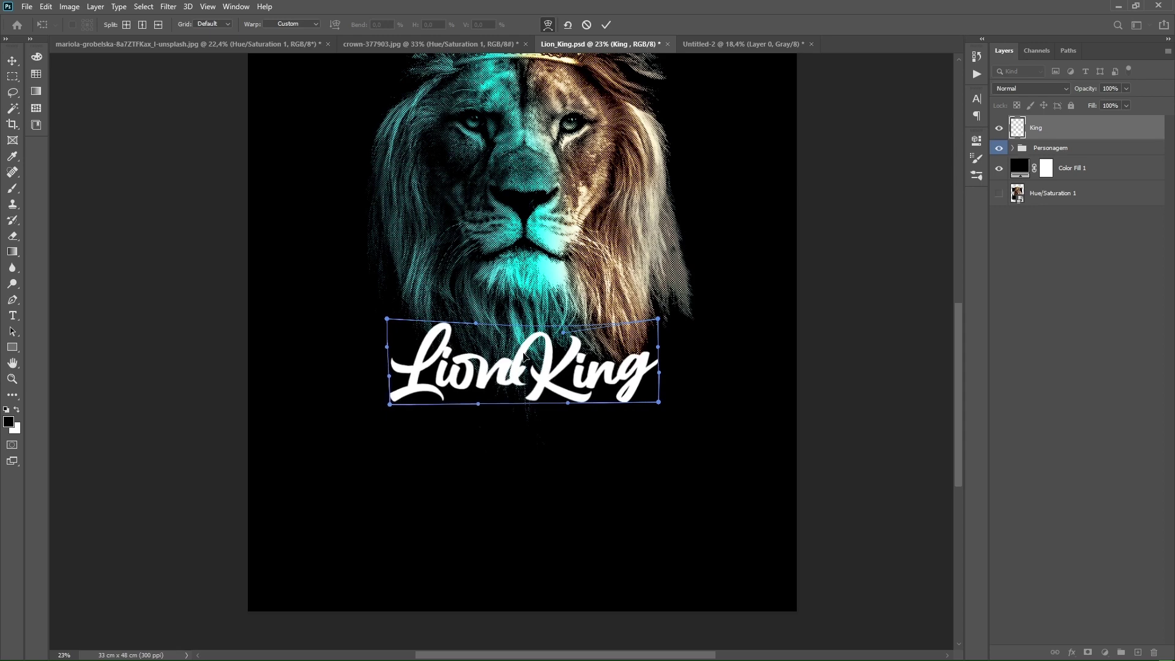
drag(524, 355, 510, 352)
drag(650, 396, 648, 396)
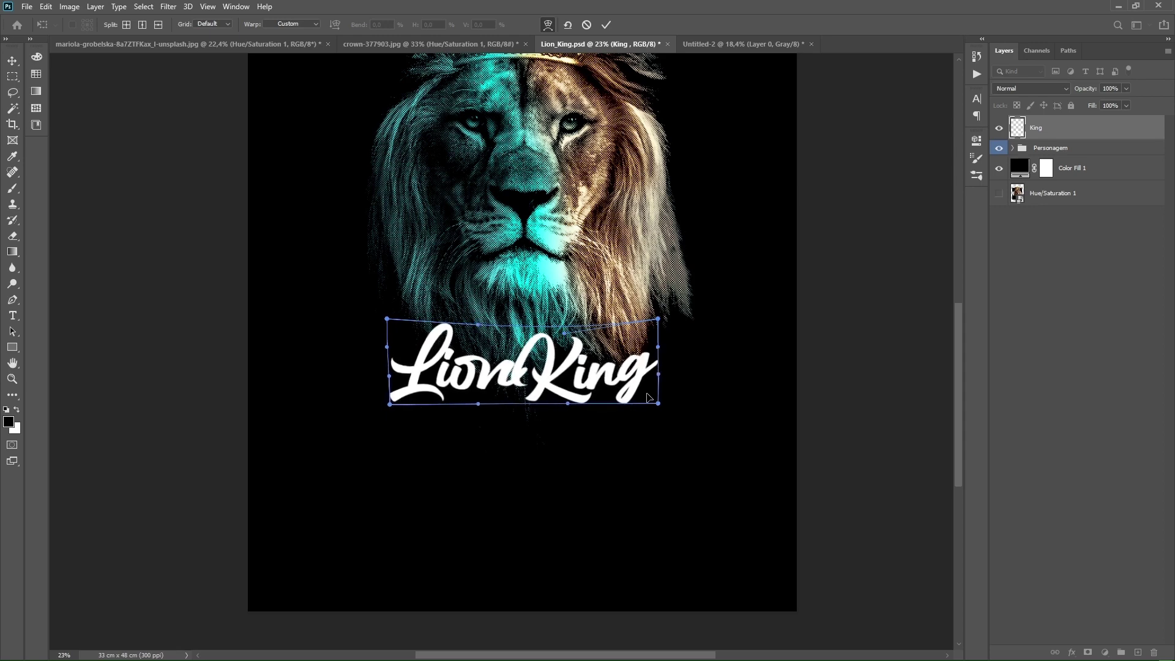
click(606, 25)
Reopen warp on the merged title and commit it without further changes.
scroll(609, 333, down, 2)
scroll(700, 318, up, 3)
key(ctrl+t)
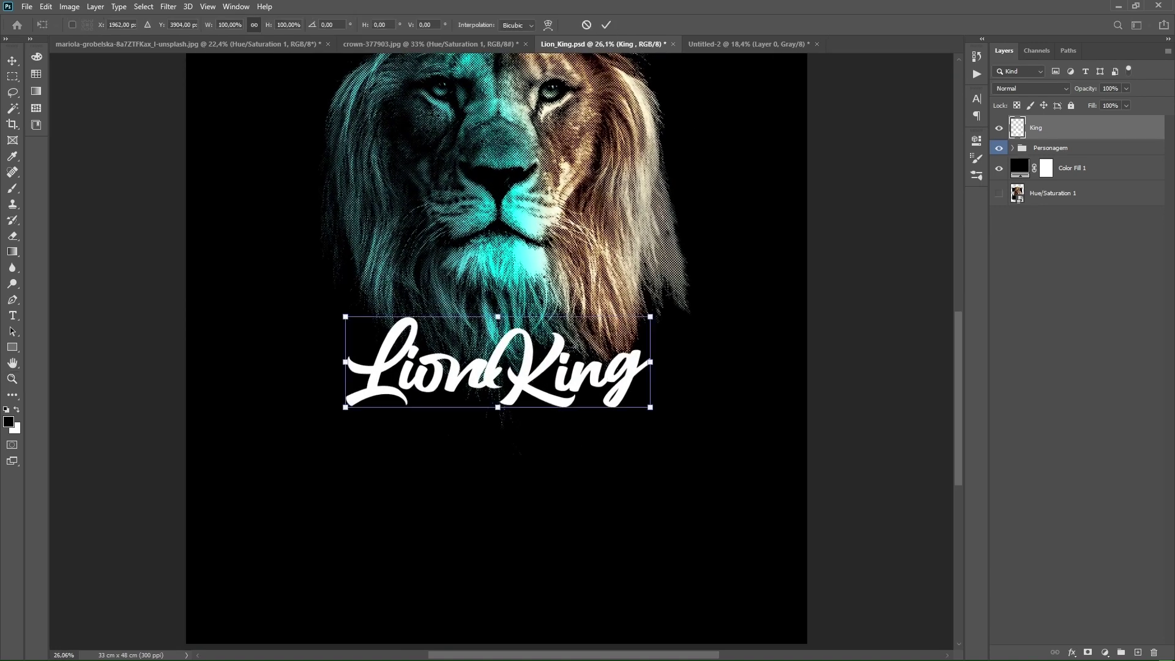
right_click(571, 371)
click(633, 454)
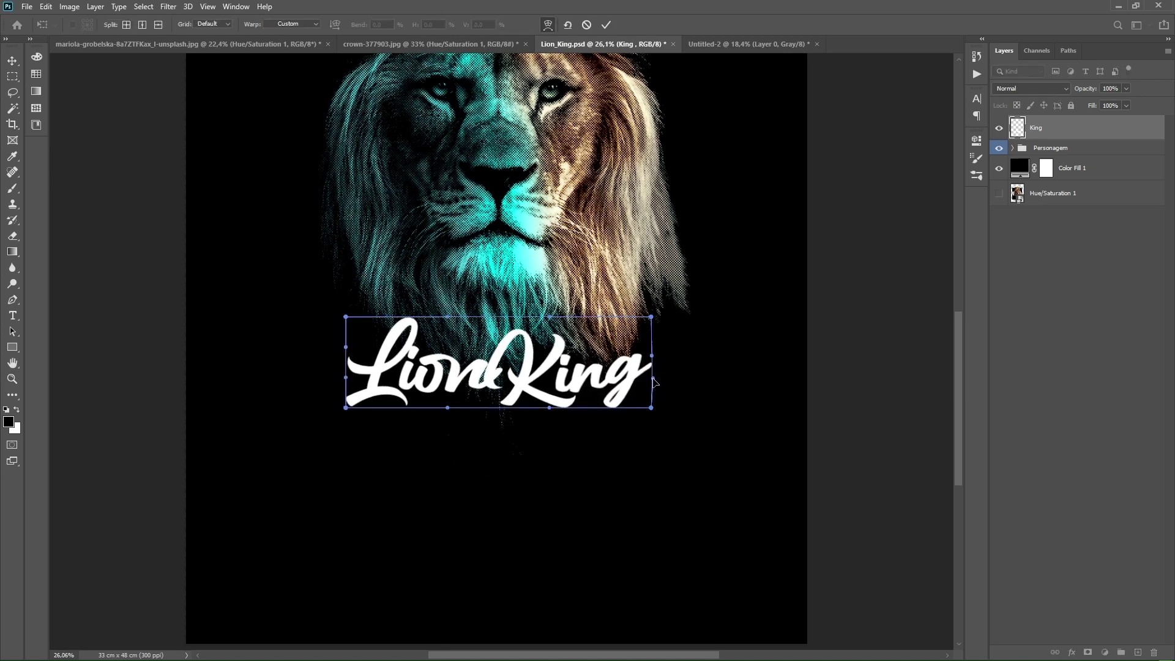
key(Return)
Center the title horizontally on the poster.
key(z)
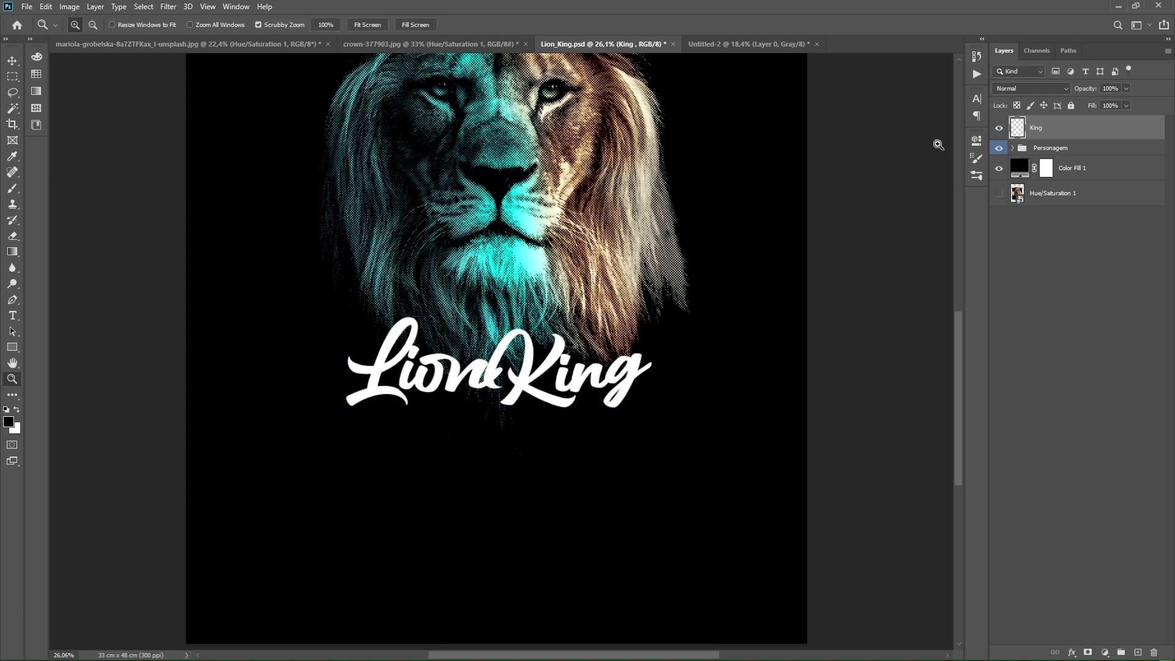
ctrl+click(1052, 194)
key(v)
click(280, 26)
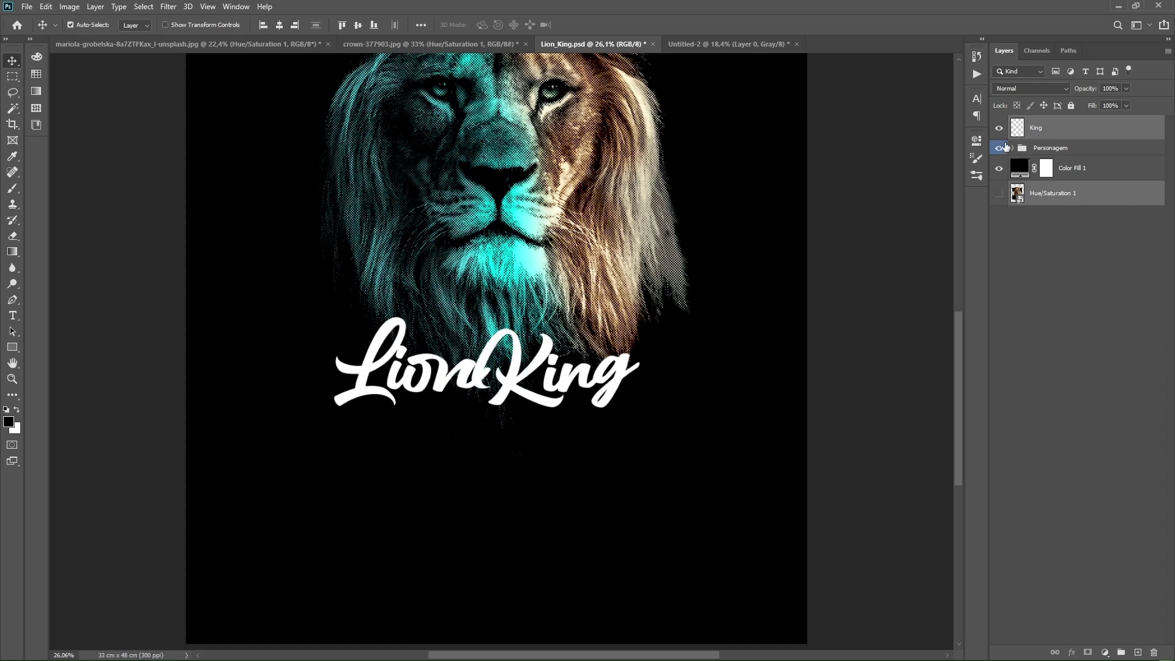
Hide the Personagem lion group and zoom in on the title.
click(1063, 149)
key(ctrl+t)
scroll(954, 306, up, 3)
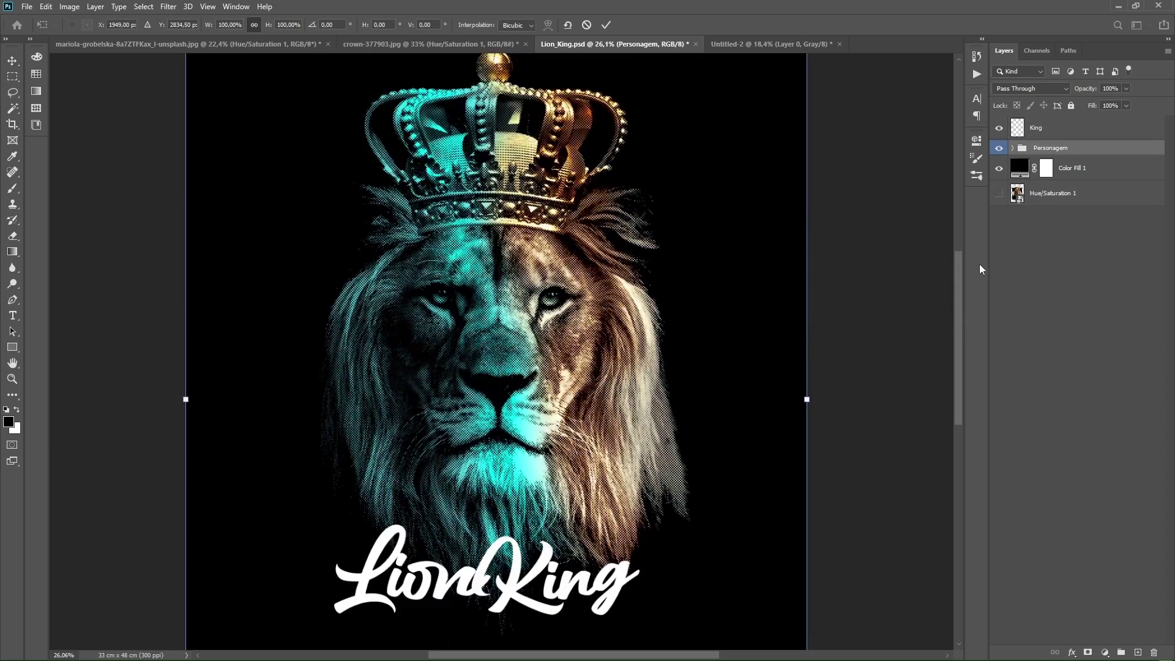
scroll(954, 263, down, 2)
key(Return)
key(ctrl+comma)
key(z)
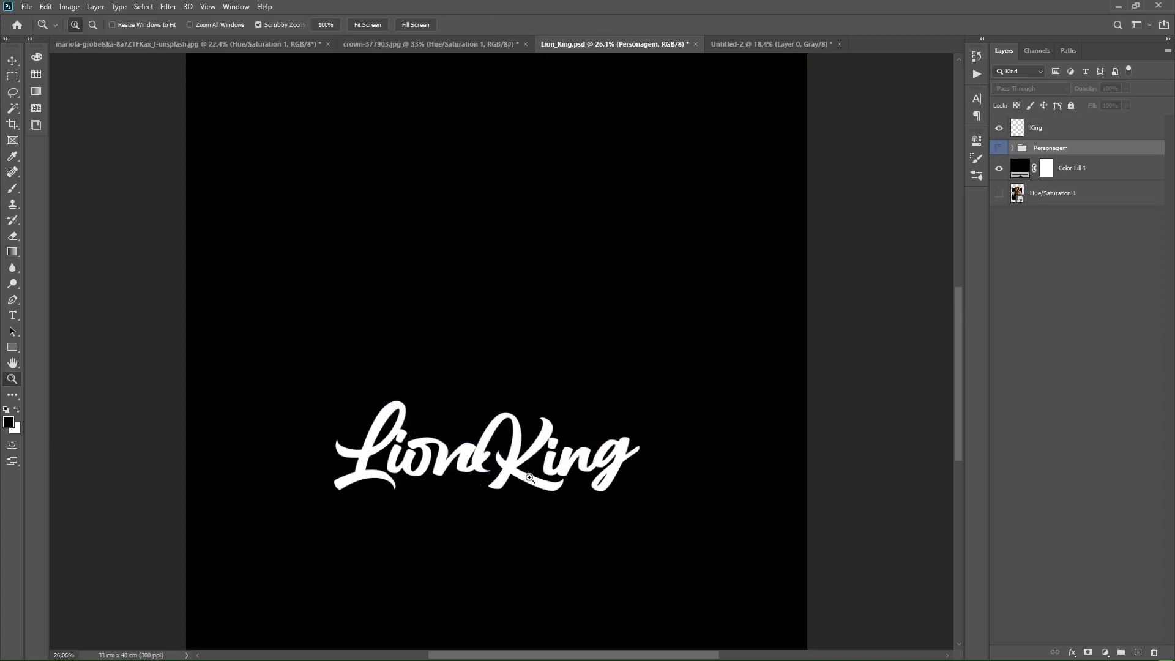
drag(537, 475, 598, 443)
Duplicate the title layer and give the original a dark teal stroke.
click(1039, 130)
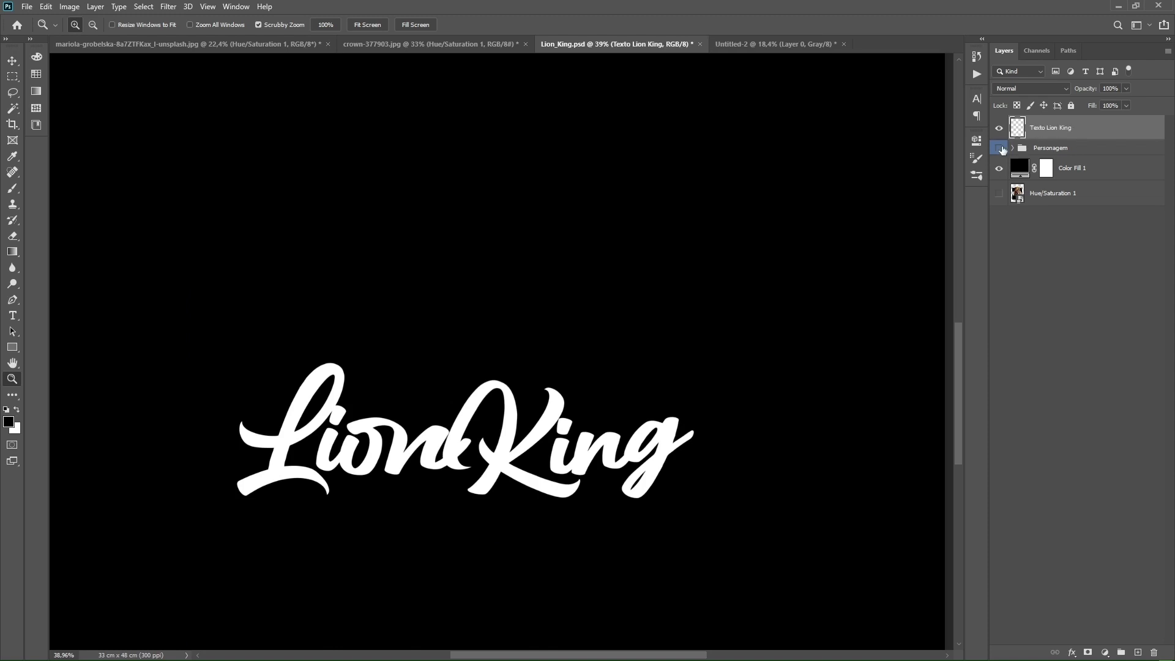
key(ctrl+j)
click(1096, 155)
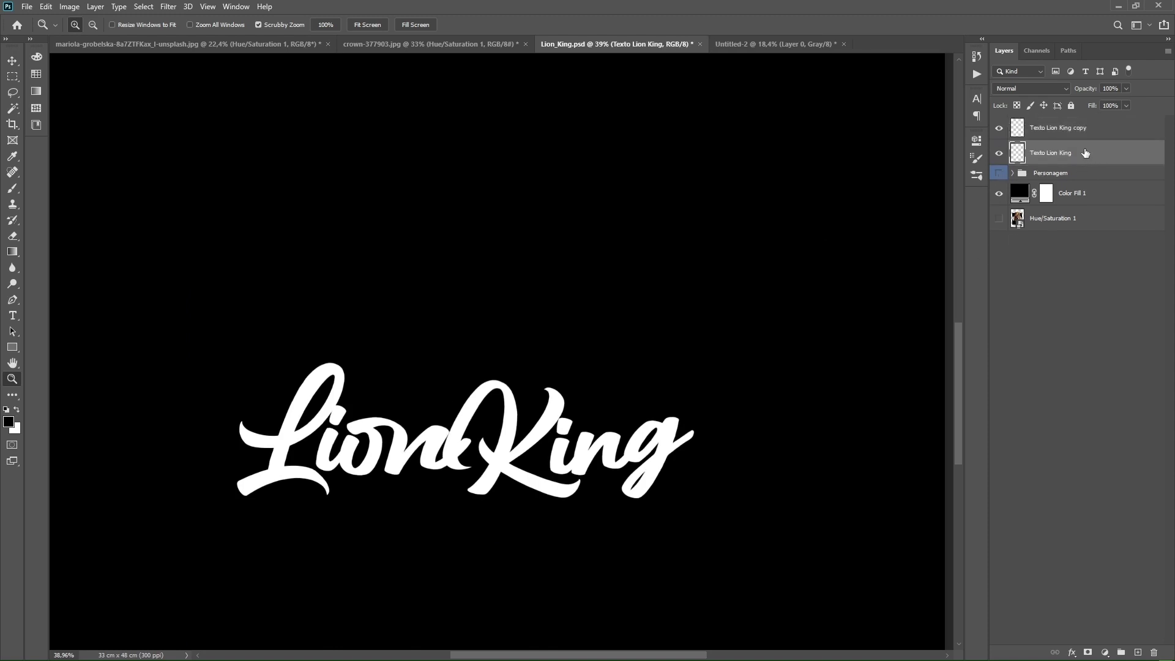
double_click(1083, 155)
click(558, 298)
click(603, 298)
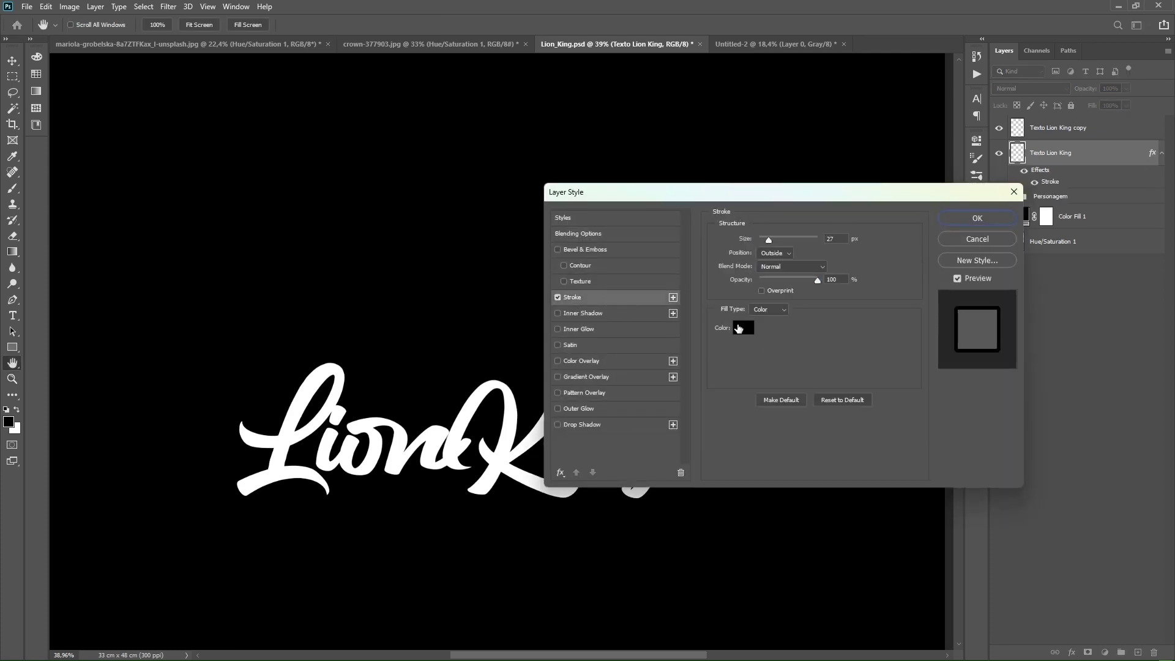
click(740, 328)
drag(803, 385, 796, 307)
drag(772, 263, 776, 350)
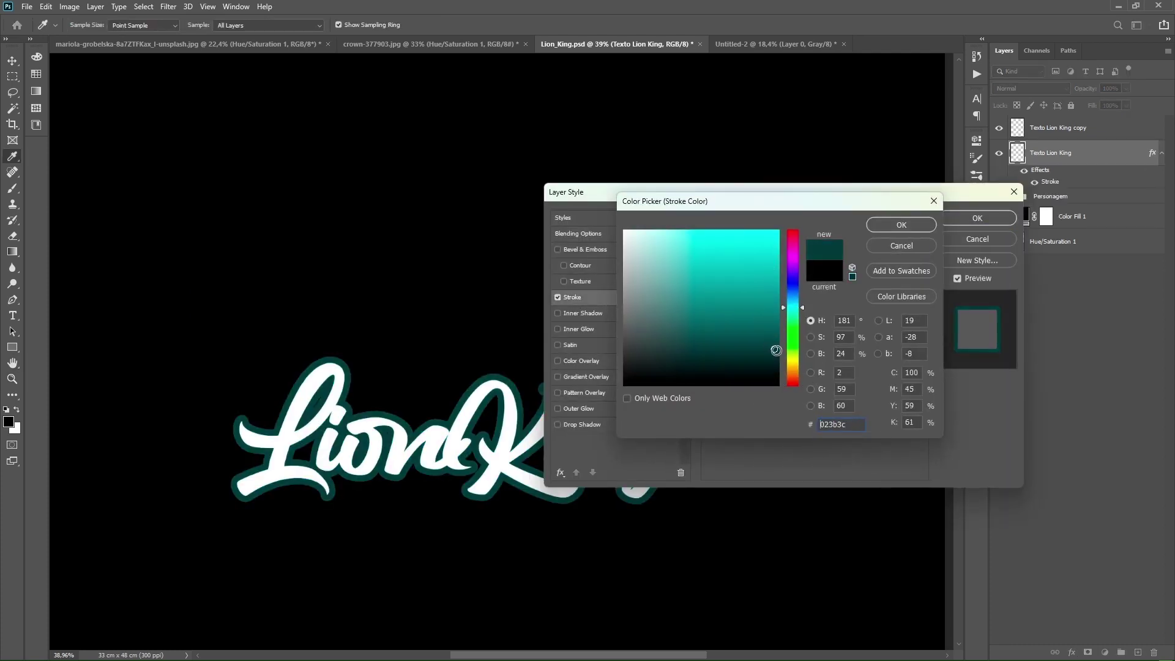
click(901, 225)
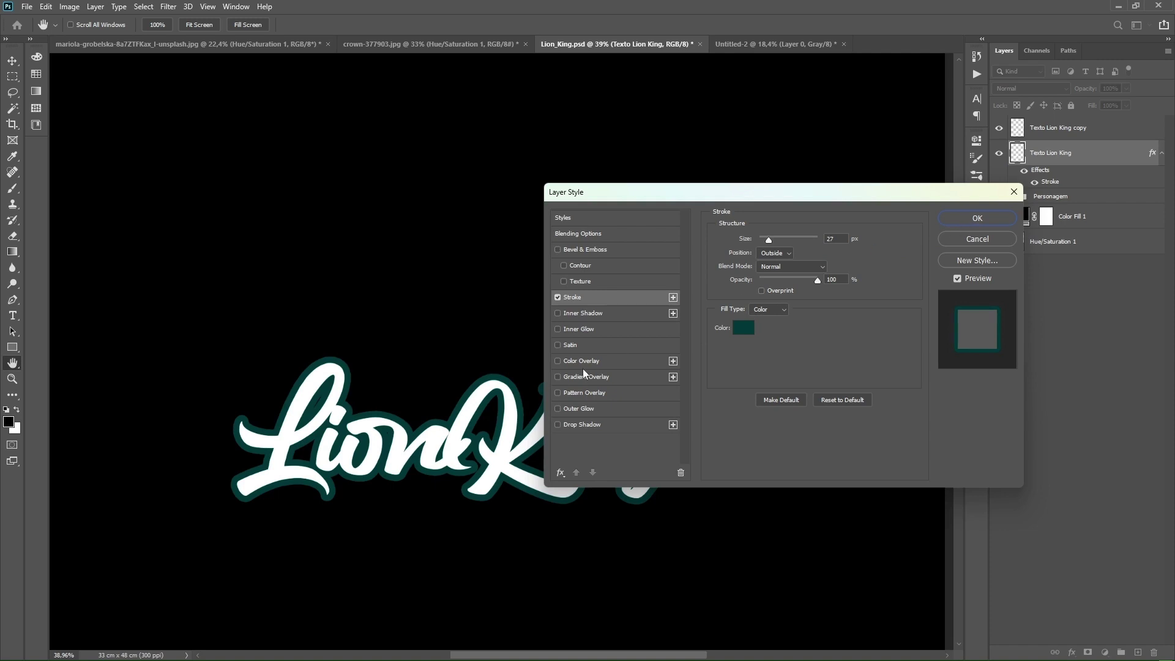
Add a black colour overlay to the title's layer style.
click(582, 360)
click(839, 241)
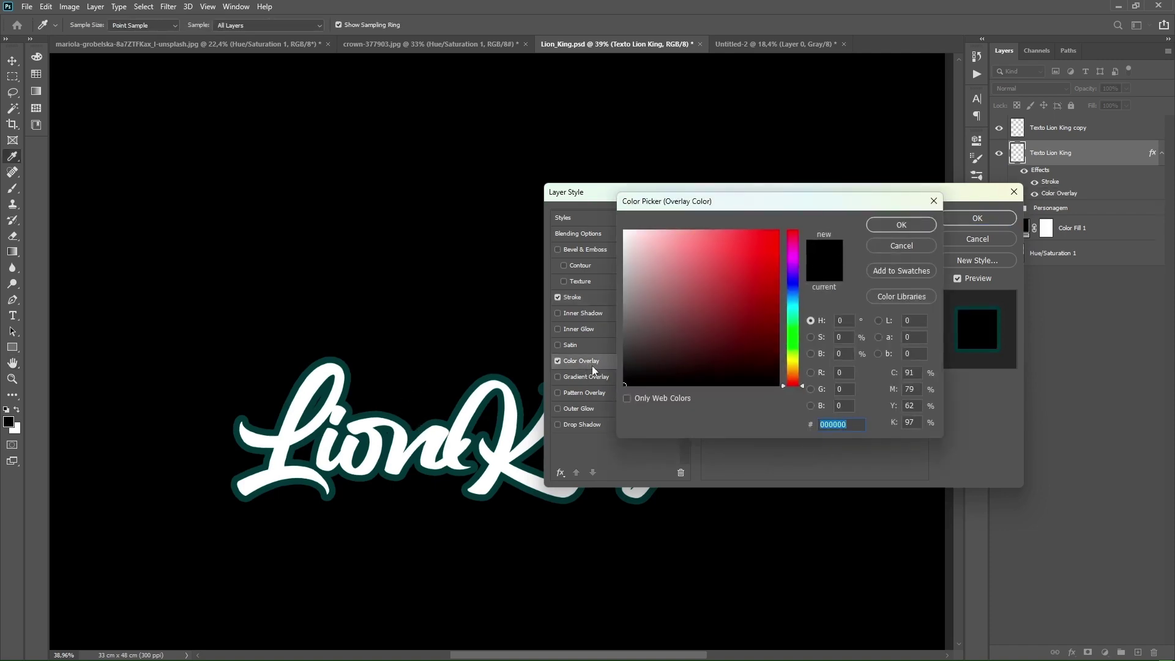
click(911, 247)
click(978, 218)
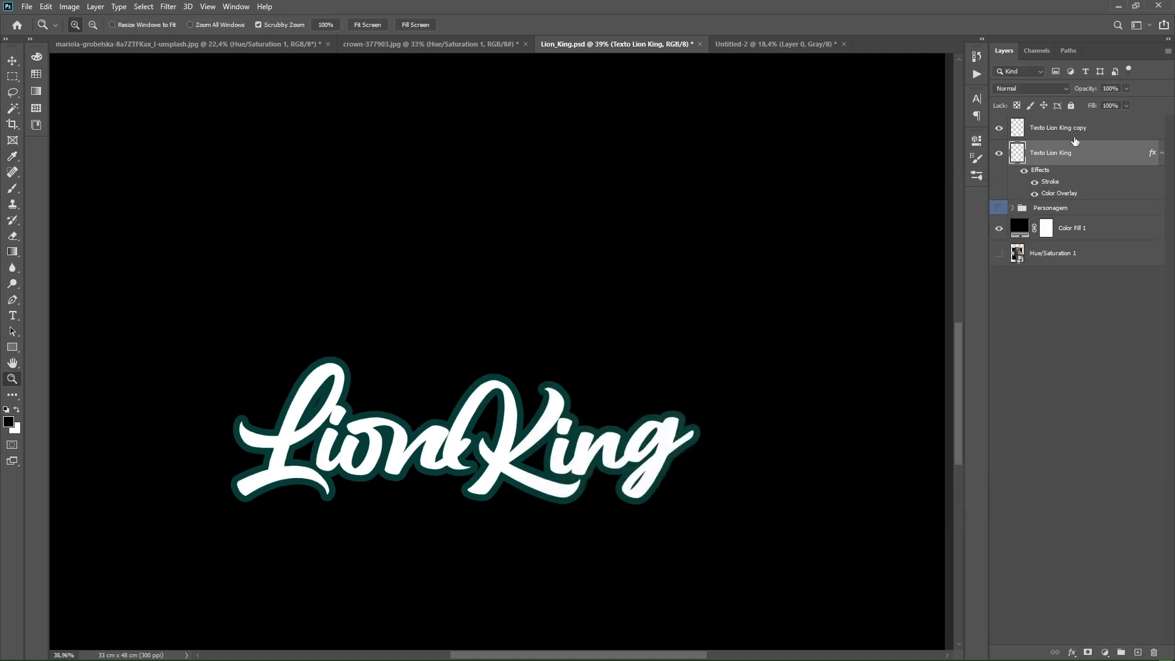
Duplicate the Texto Lion King copy and give it a black 3 px stroke.
click(1074, 135)
key(ctrl+j)
double_click(1102, 156)
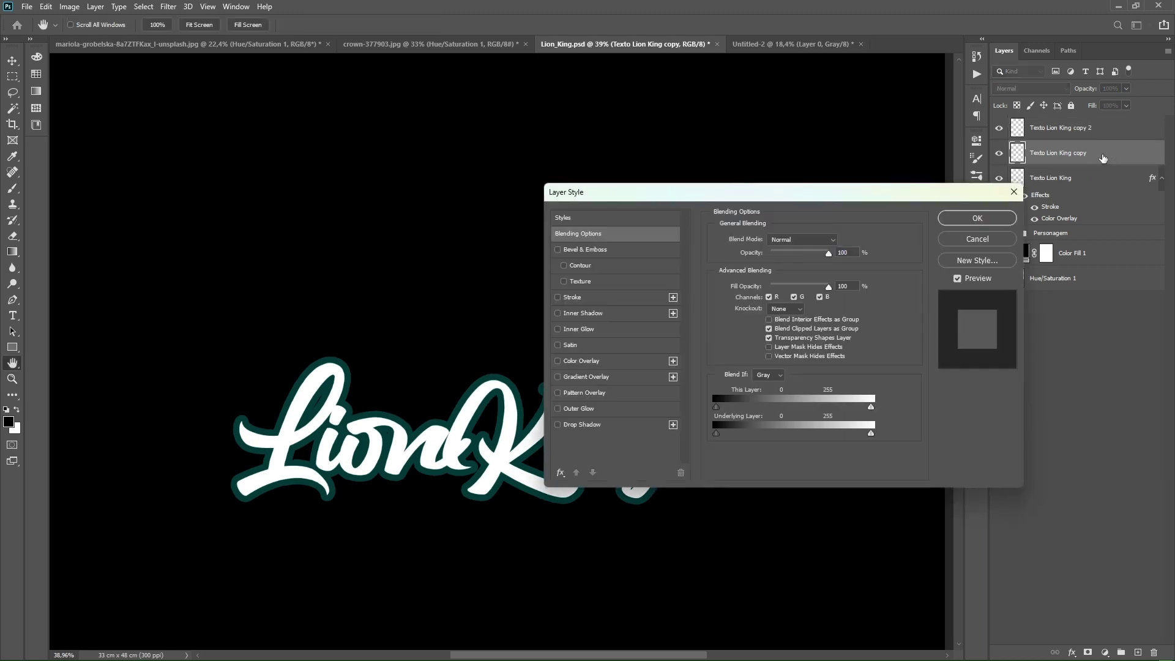
click(572, 296)
click(751, 328)
click(428, 275)
click(897, 226)
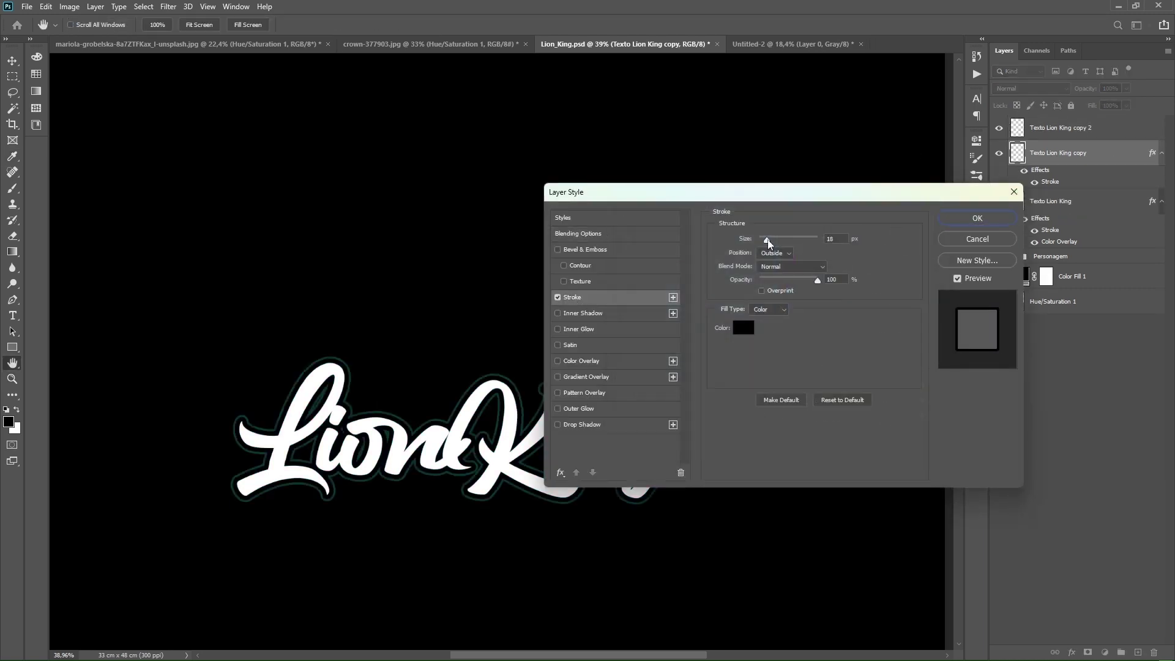
text(3)
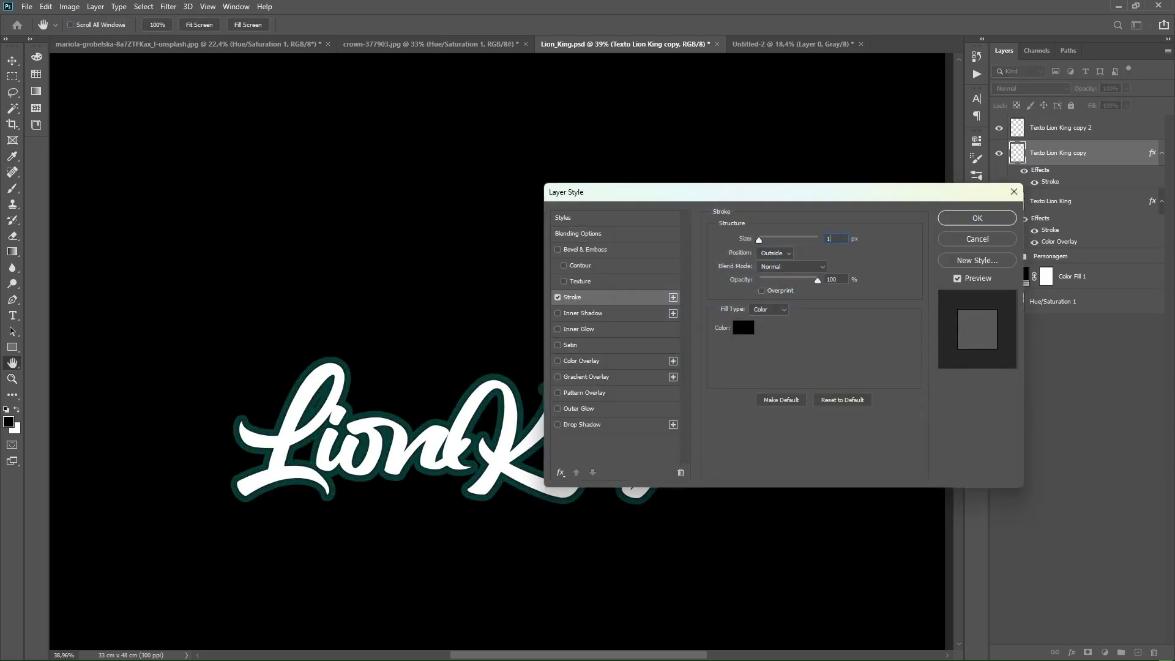
click(977, 219)
Thicken the text layer's stroke to 33 px and show the lion artwork group again.
key(z)
drag(690, 345, 709, 346)
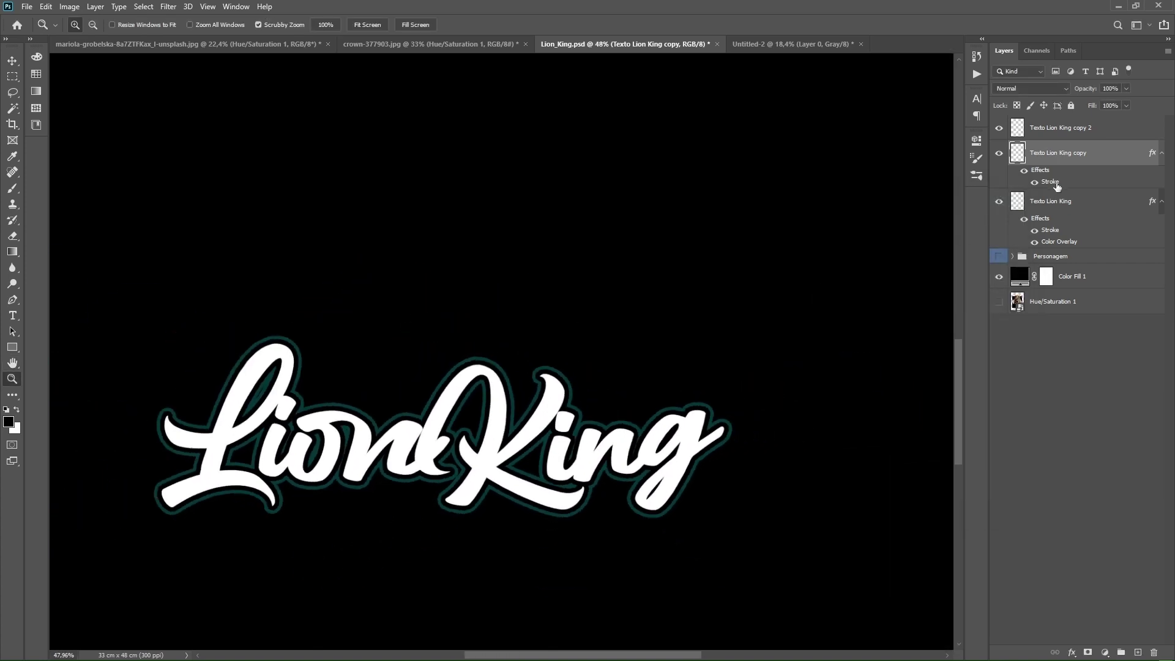
click(1051, 200)
double_click(1050, 230)
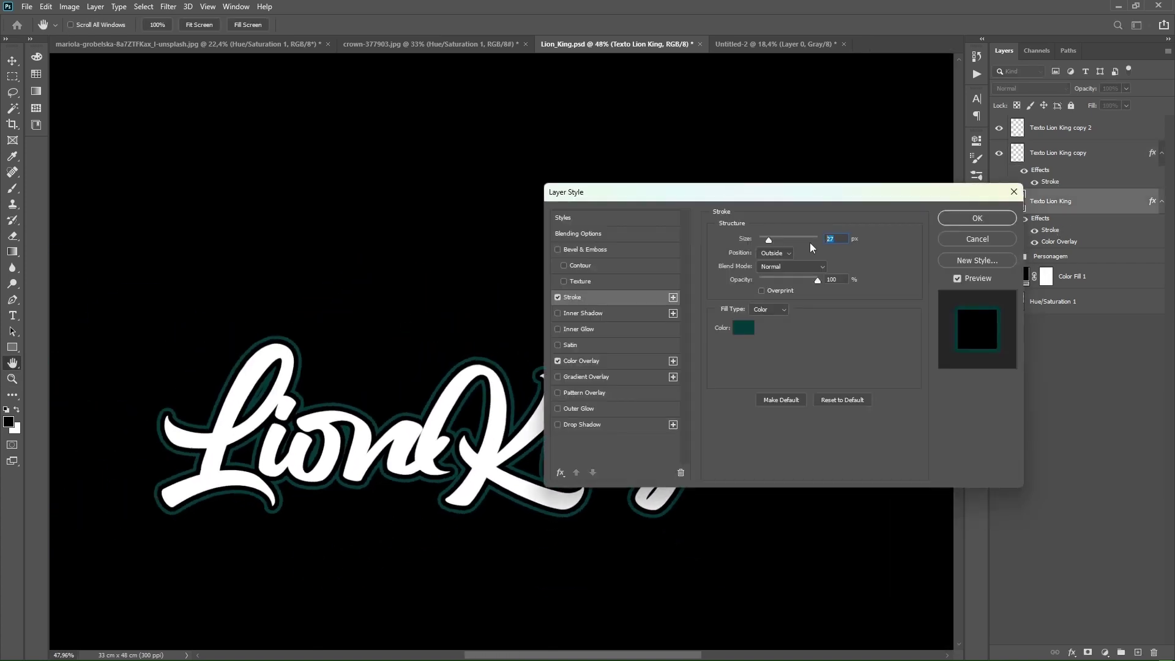
text(33)
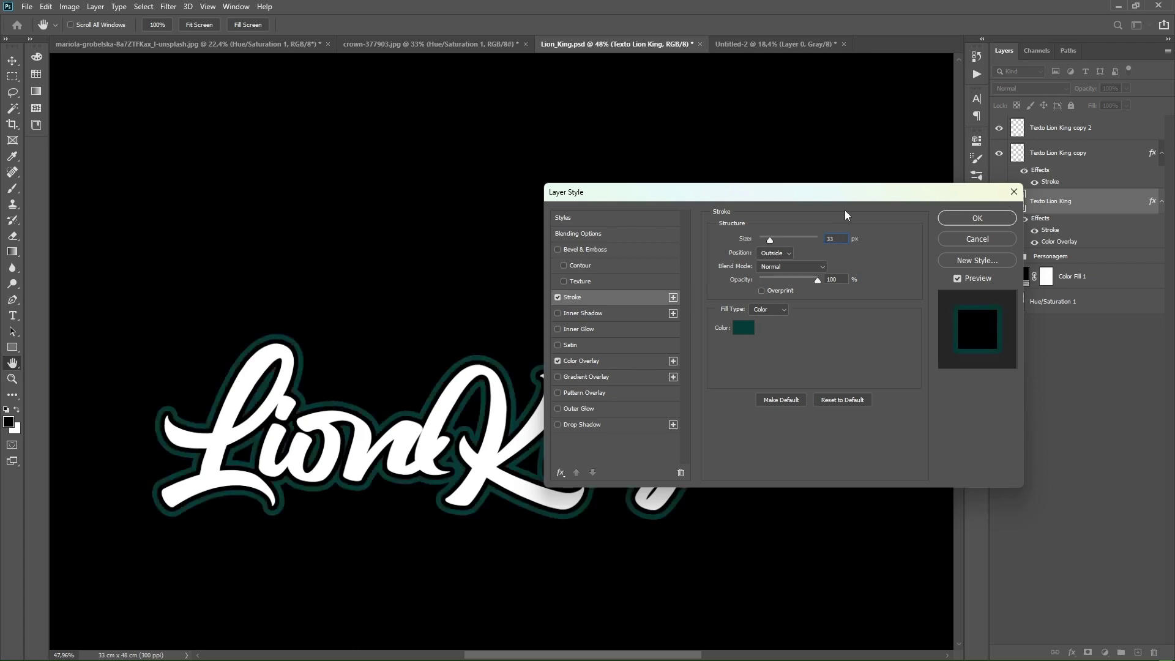
click(978, 219)
click(1000, 257)
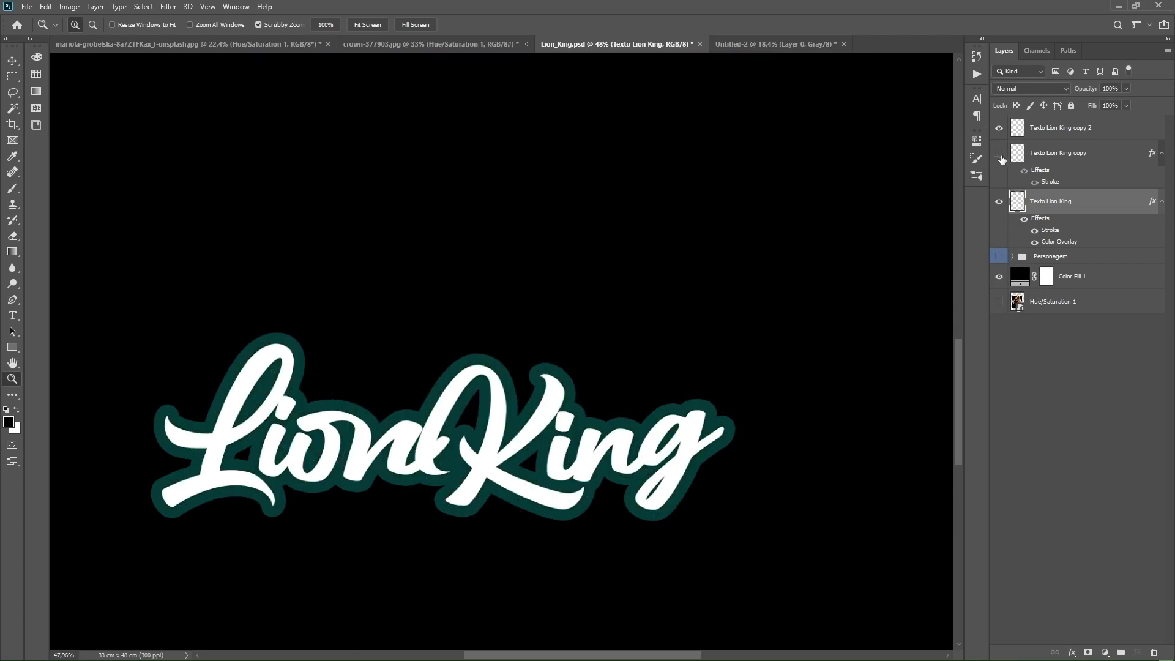
Rasterize the layer styles on the Texto Lion King layer and its copy.
click(1095, 153)
right_click(1100, 156)
click(1053, 340)
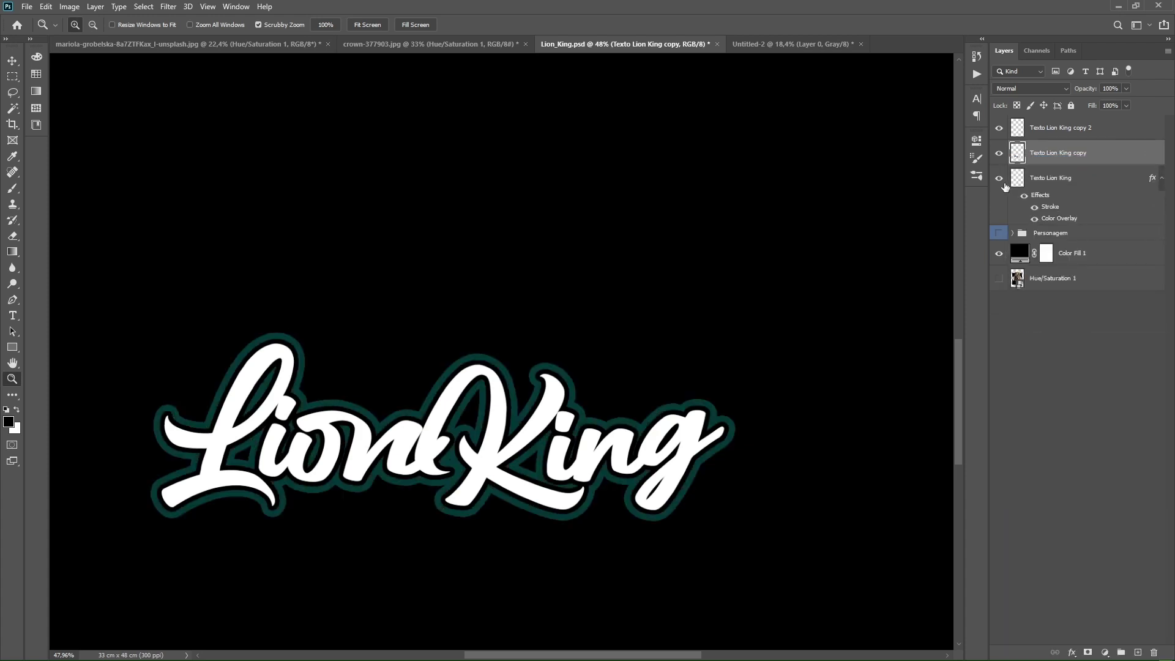
click(1077, 179)
right_click(1101, 179)
click(1015, 341)
Compare the text copies' outlines and delete the extra Texto Lion King copy layer.
drag(999, 127, 999, 158)
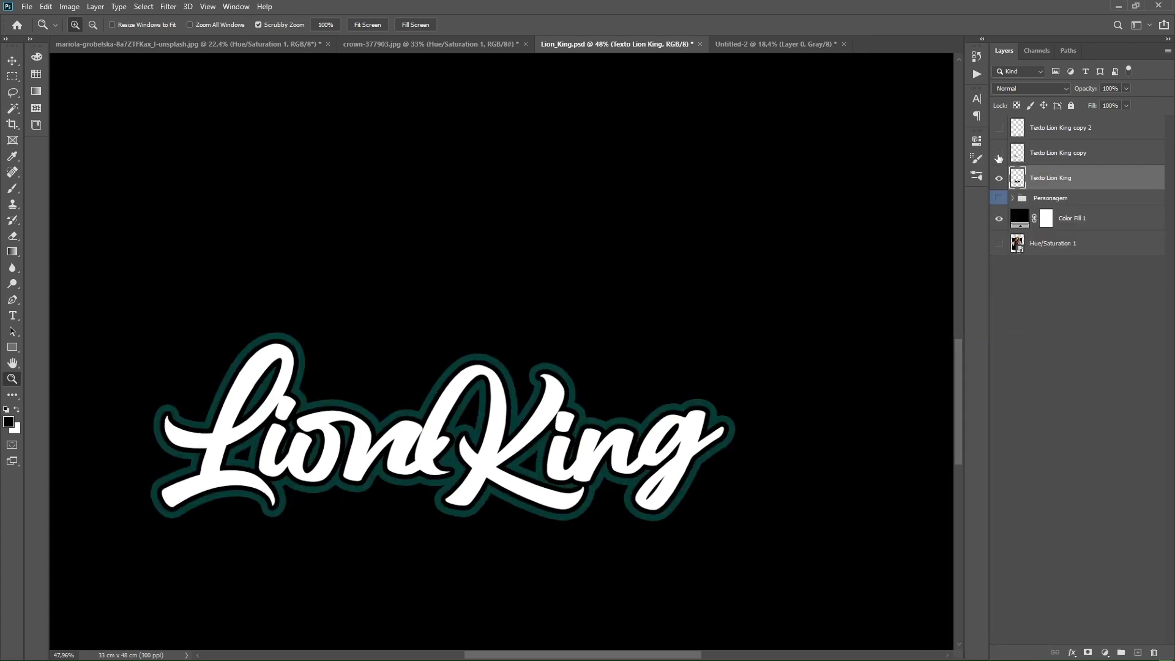
click(999, 157)
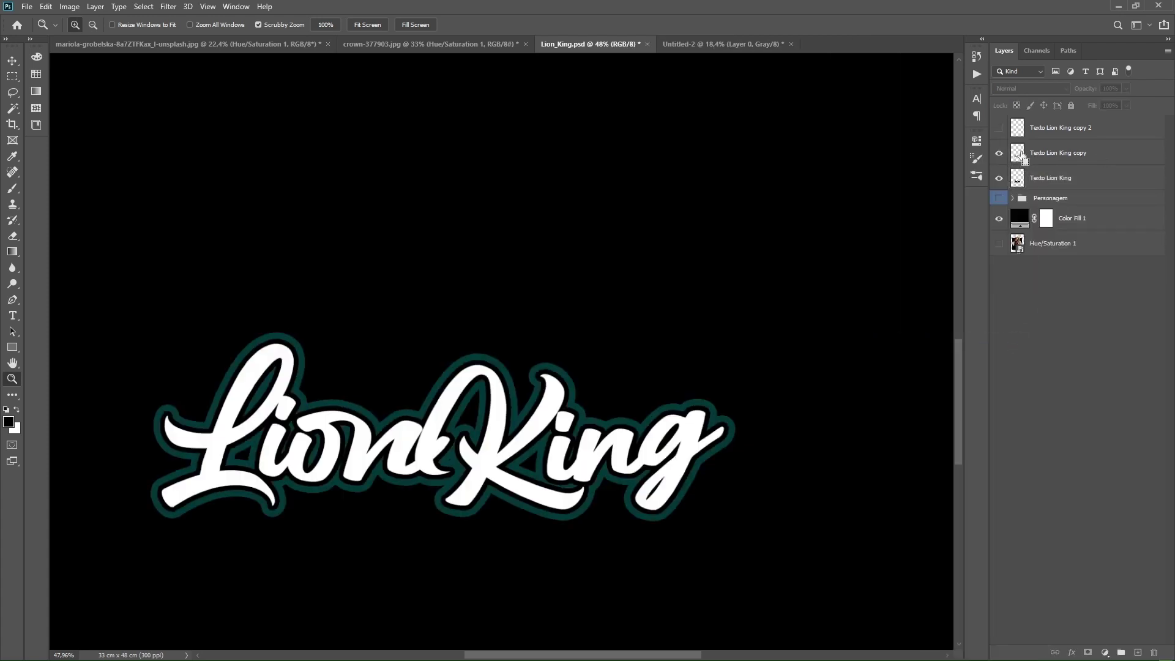
click(1050, 177)
click(998, 153)
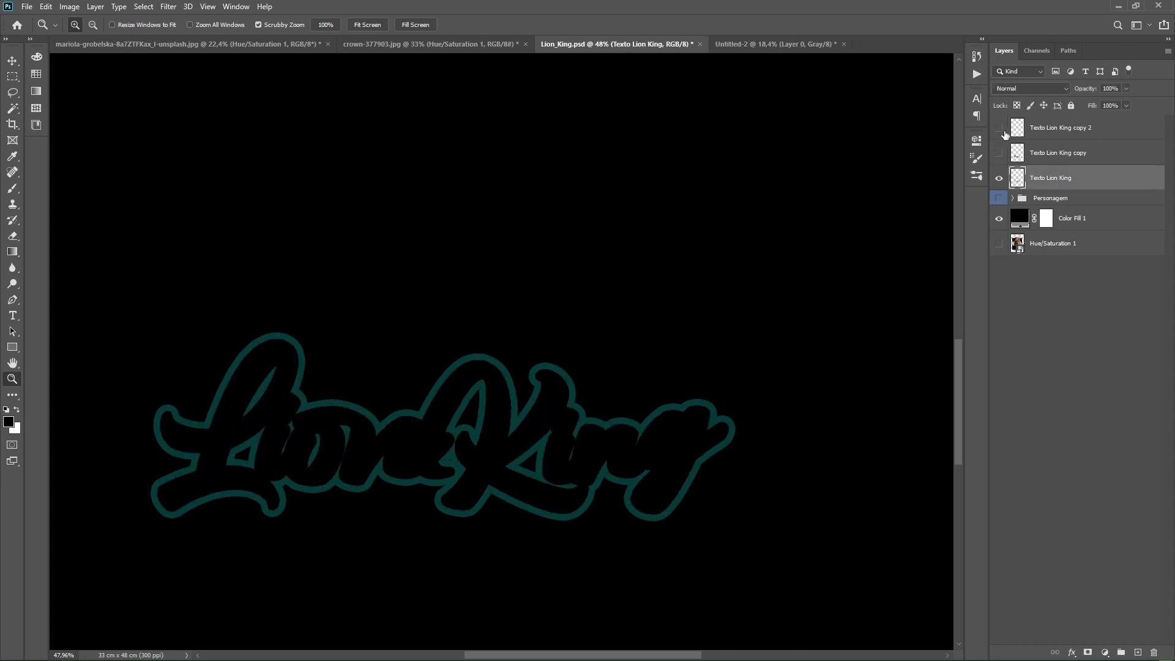
click(1000, 128)
click(1101, 134)
mouse_move(722, 328)
mouse_down()
mouse_move(701, 339)
mouse_move(729, 420)
mouse_up()
click(1104, 158)
key(Delete)
Combine Texto Lion King and Texto Lion King copy 2 into one smart object.
click(999, 174)
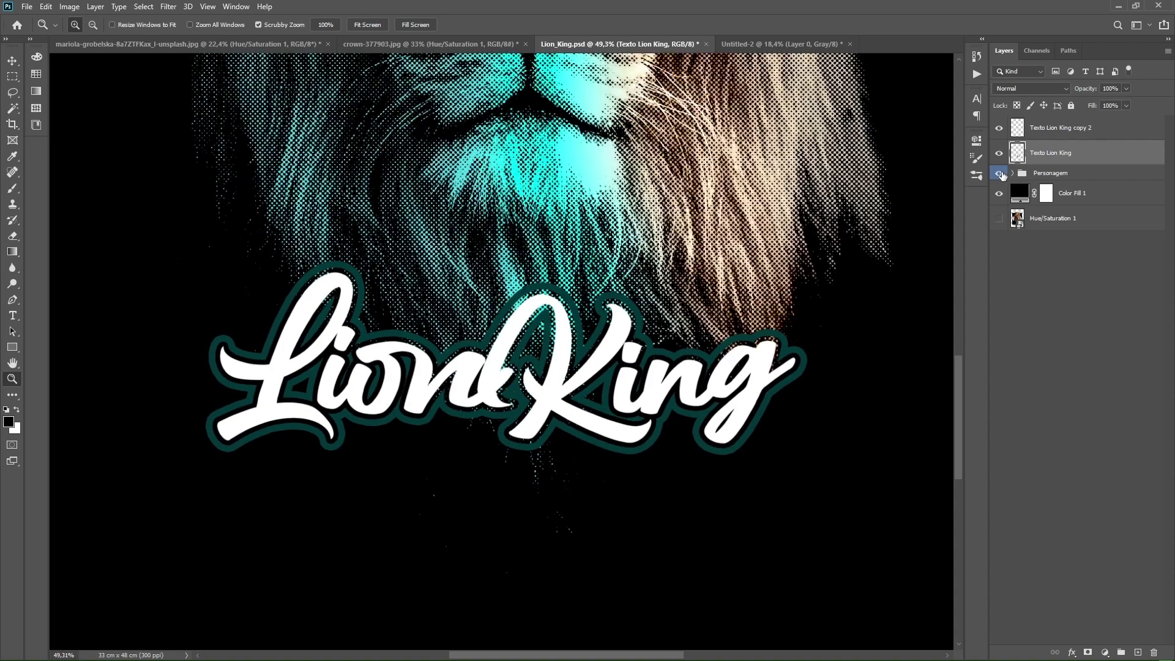
click(999, 173)
shift+click(1077, 128)
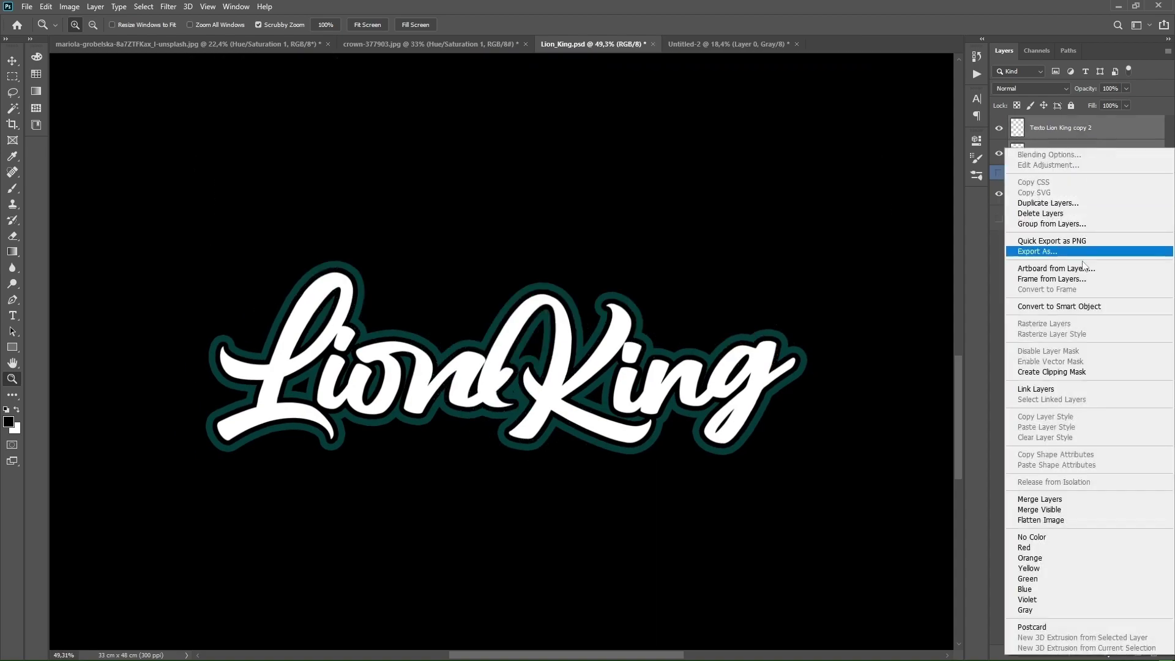
right_click(1077, 147)
click(1094, 304)
Mask the text smart object using Layer 1's halftone shape as the selection.
click(1013, 147)
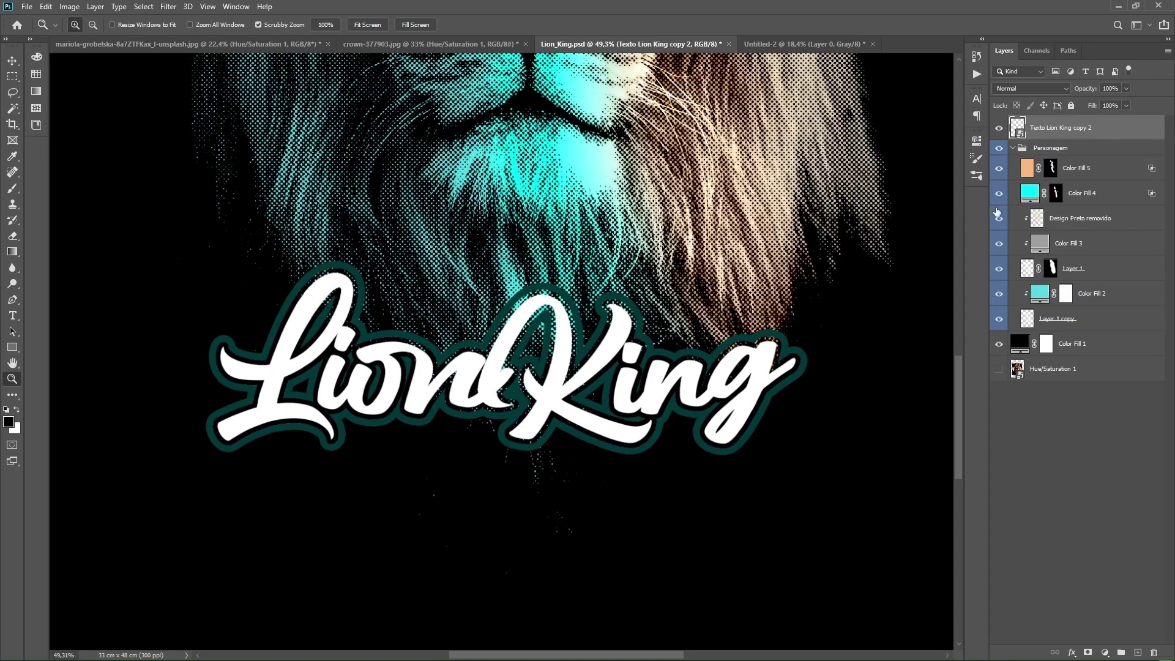
ctrl+click(1028, 268)
click(1013, 147)
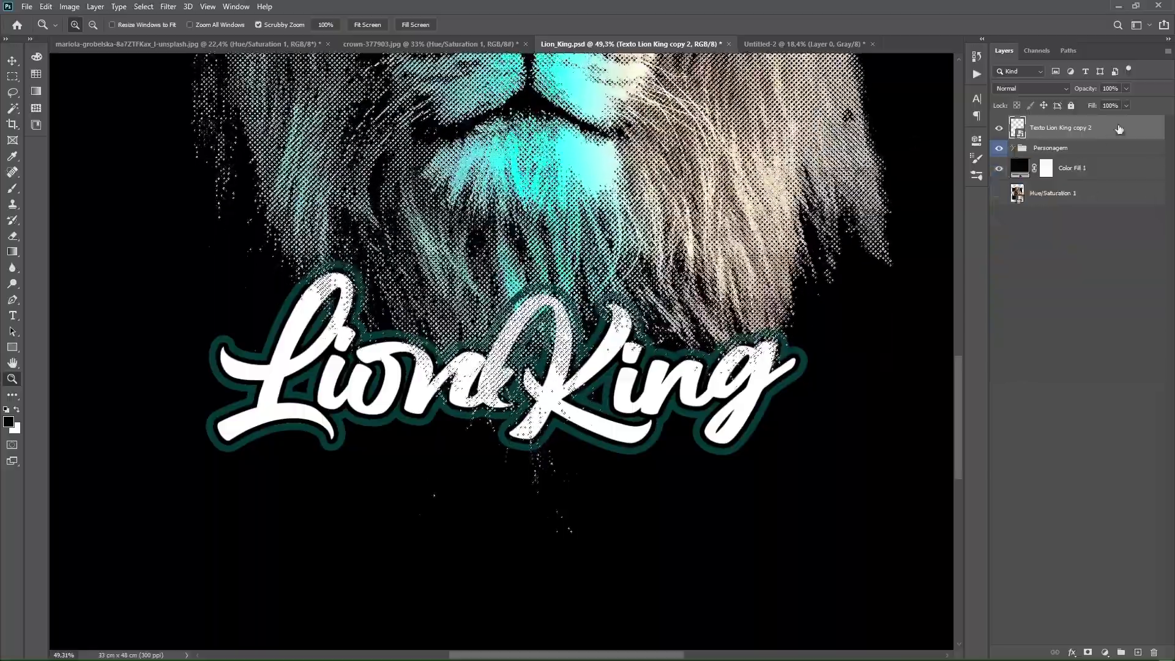
click(1088, 652)
mouse_move(673, 343)
mouse_down()
mouse_move(609, 408)
mouse_move(630, 491)
mouse_up()
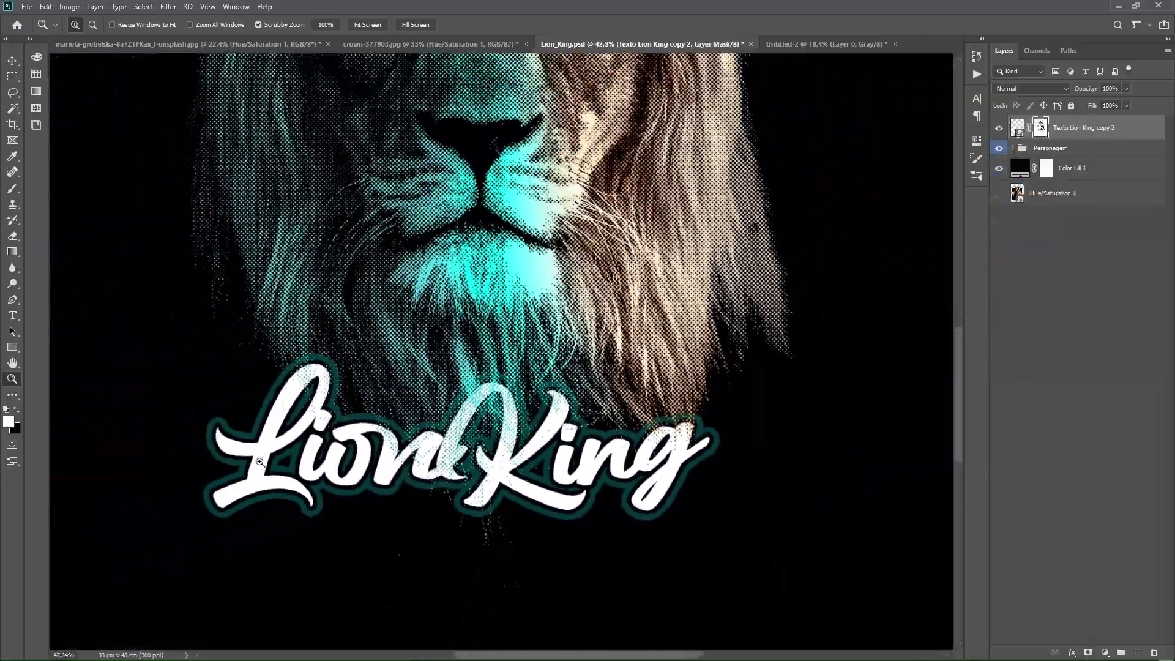
Inside the text smart object, add a soft peach Color Overlay to the lettering.
double_click(1017, 128)
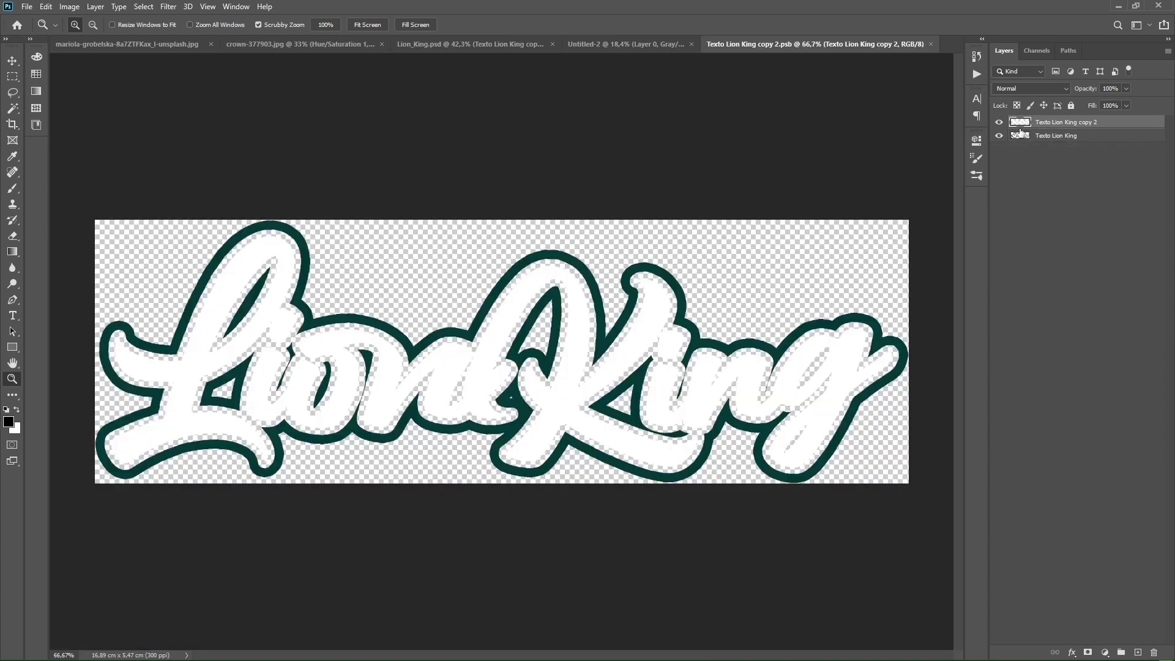
double_click(1112, 124)
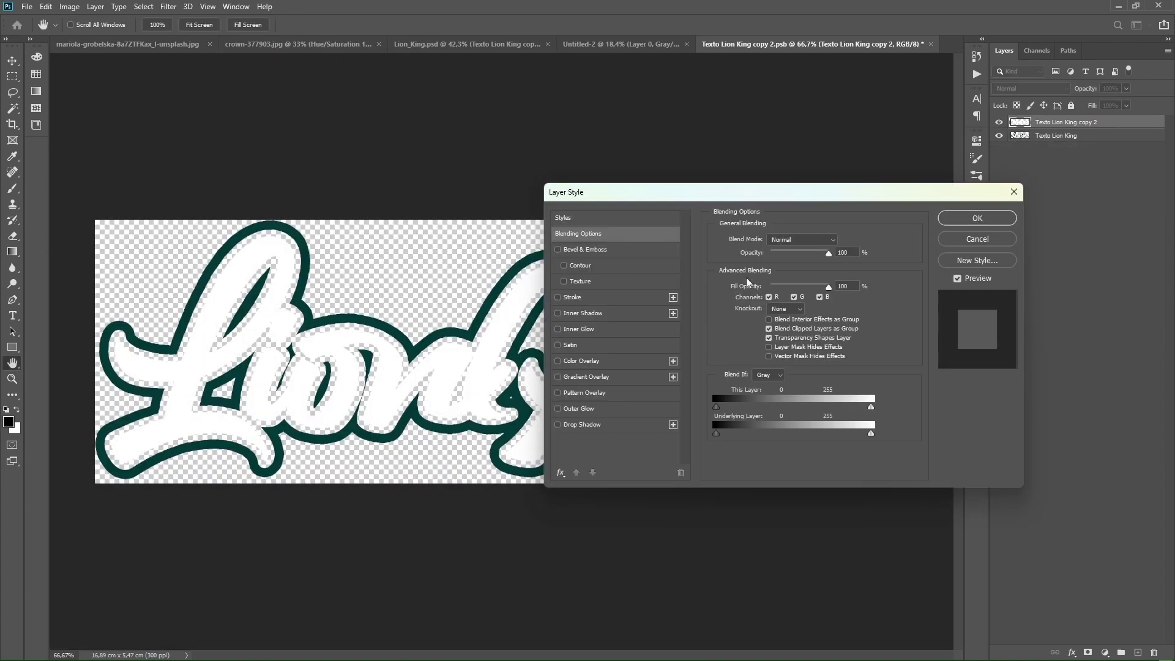
click(558, 361)
click(834, 239)
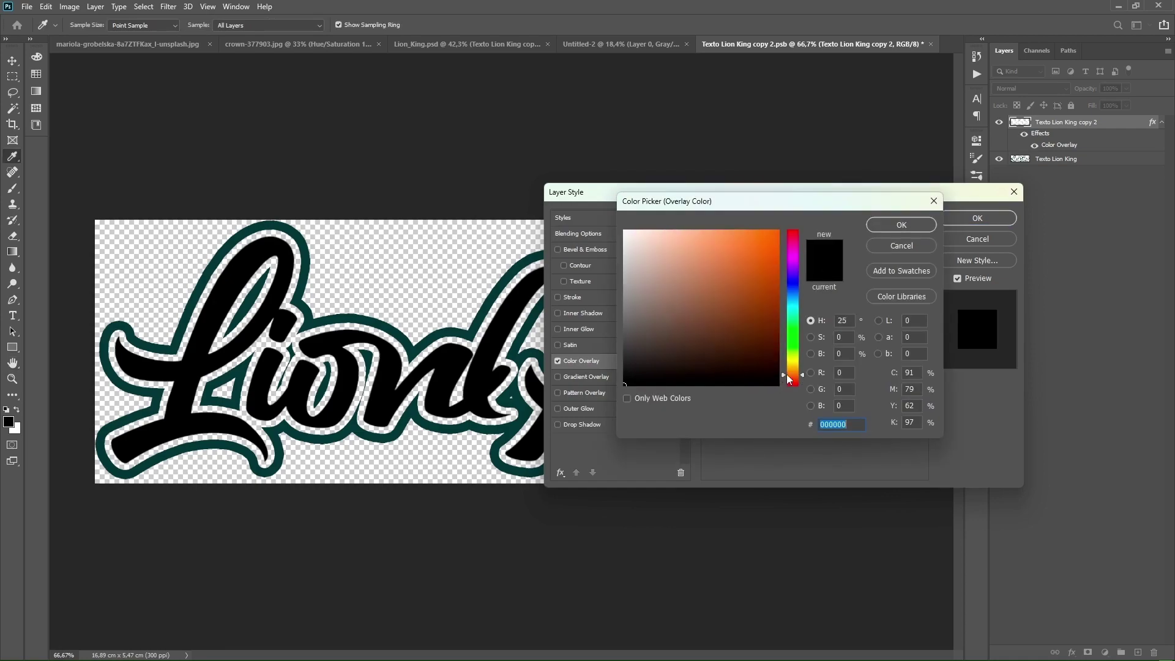
click(653, 236)
drag(654, 235, 685, 241)
click(700, 247)
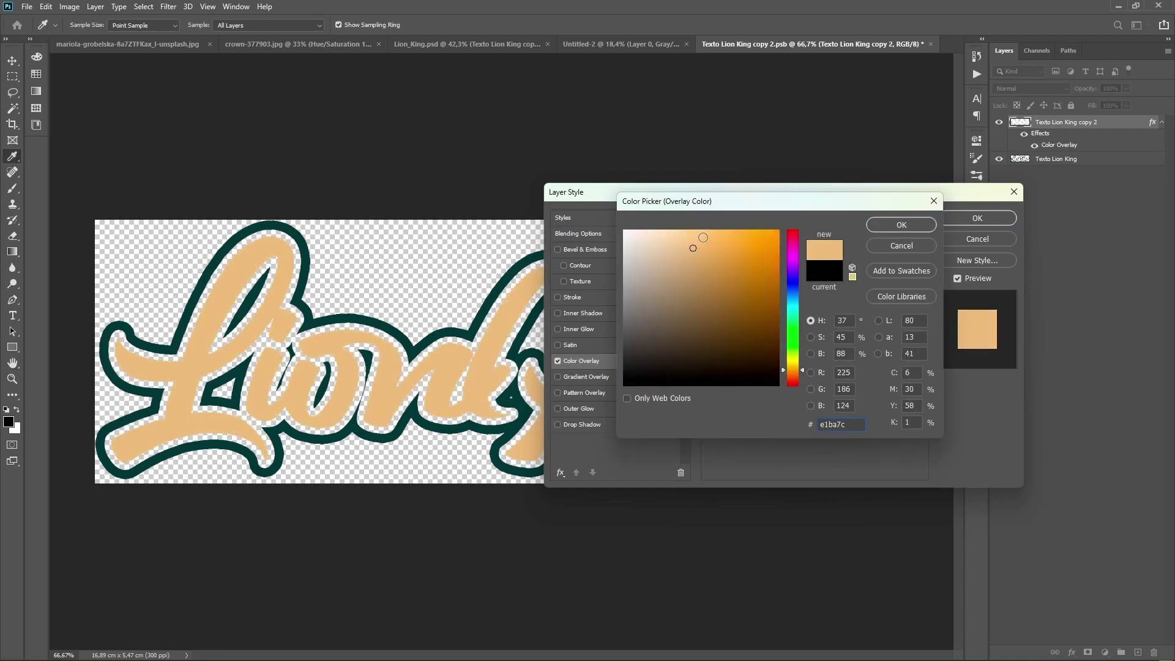
click(901, 224)
click(977, 218)
Save the .psb contents and return to the full poster view.
key(ctrl+s)
click(930, 44)
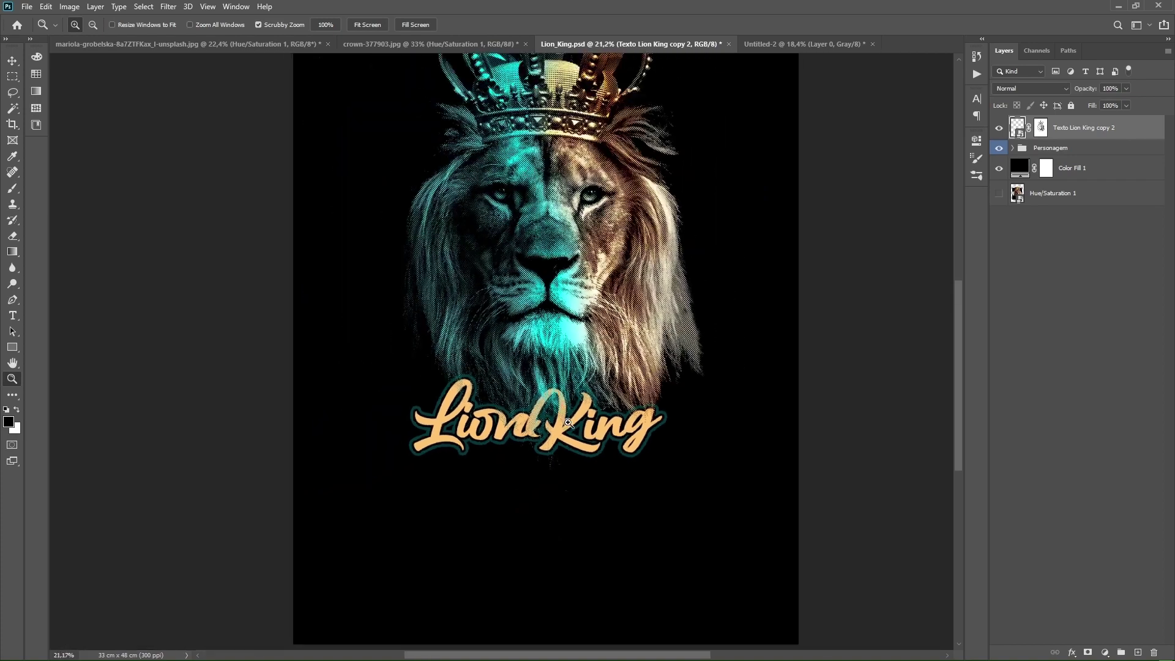
mouse_move(612, 372)
mouse_down()
mouse_move(542, 372)
mouse_move(589, 374)
mouse_up()
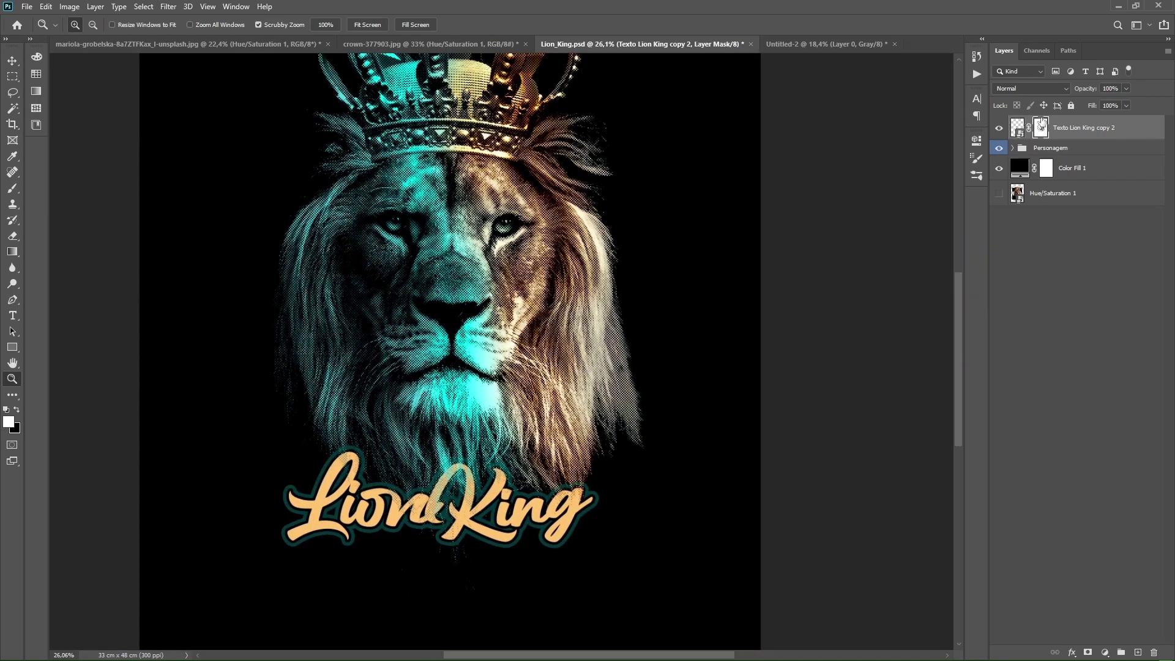
Remove the text's halftone mask and reposition the Lion King text slightly.
right_click(1040, 126)
click(1077, 144)
key(ctrl+t)
mouse_move(458, 523)
mouse_down()
mouse_move(487, 525)
mouse_move(483, 535)
mouse_up()
key(Return)
key(z)
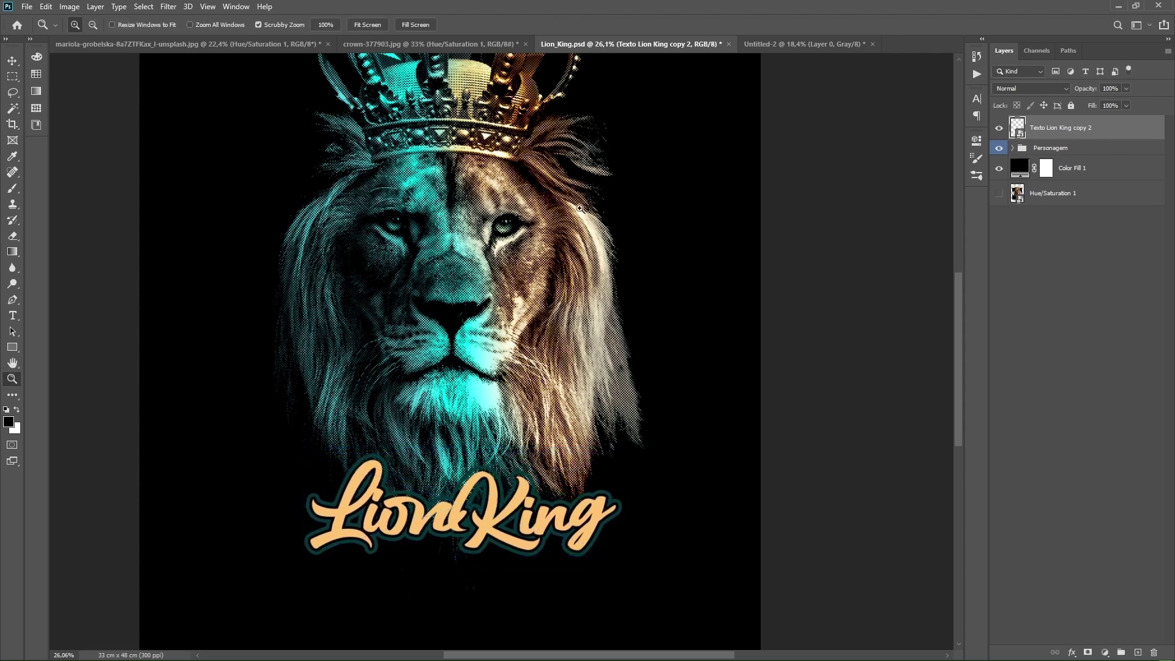
scroll(580, 208, down, 3)
key(ctrl+t)
key(shift+Left)
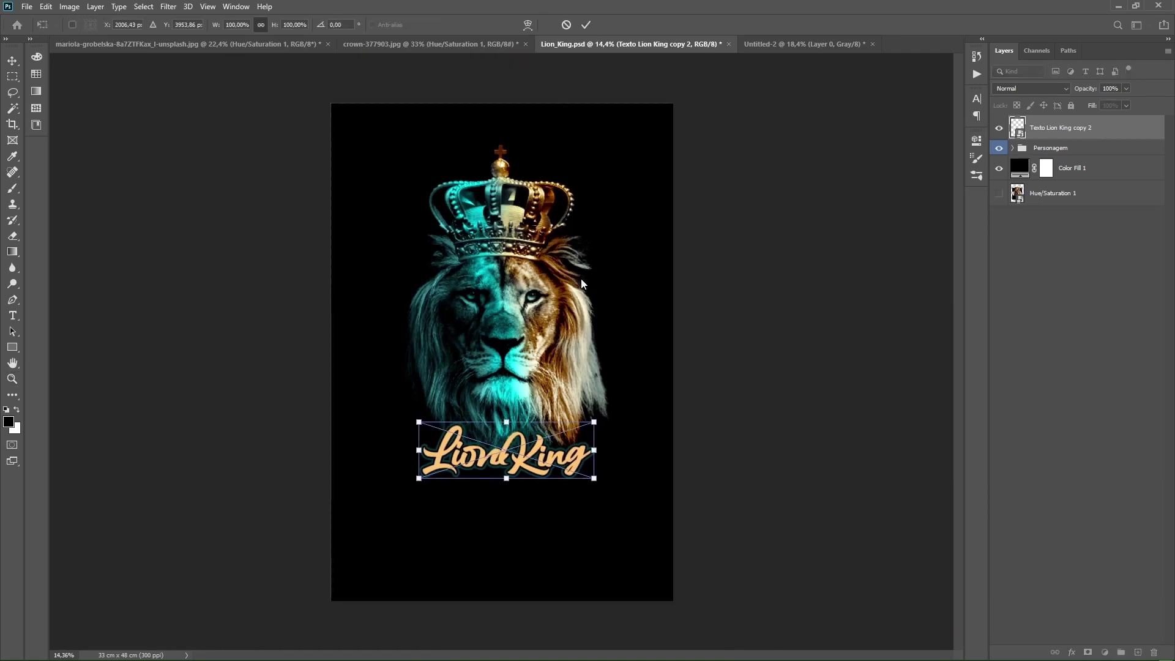
key(shift+Left)
key(Return)
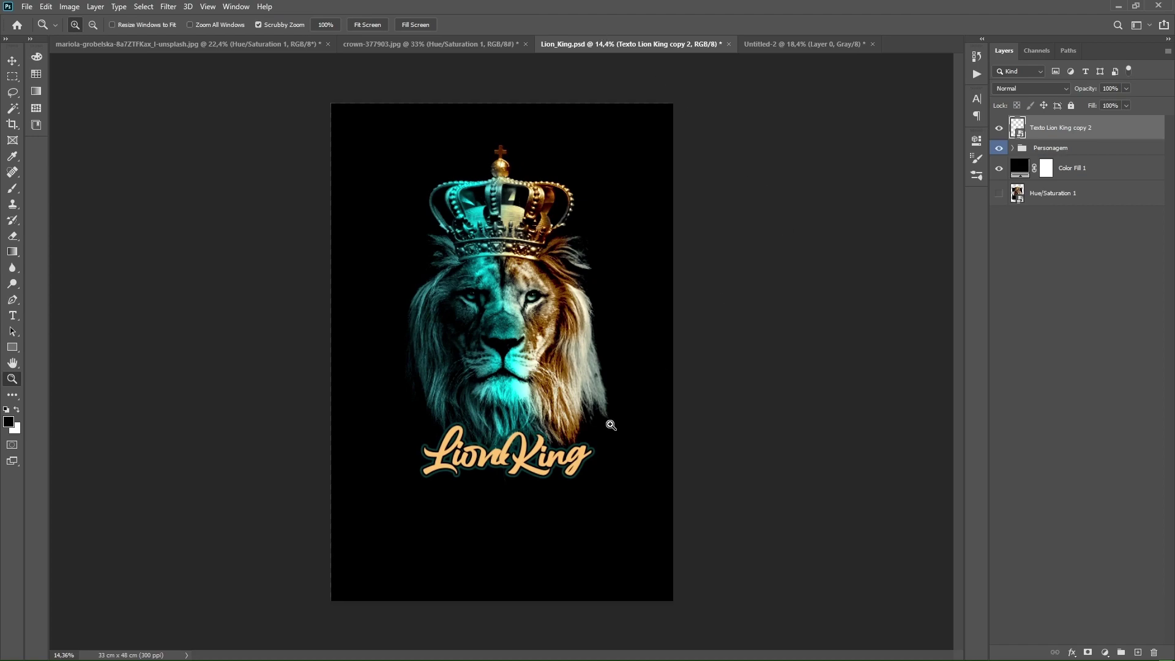
Warp the Lion King text so its bottom edge curves slightly.
scroll(610, 425, up, 4)
key(ctrl+t)
right_click(602, 429)
click(621, 521)
drag(520, 466, 610, 454)
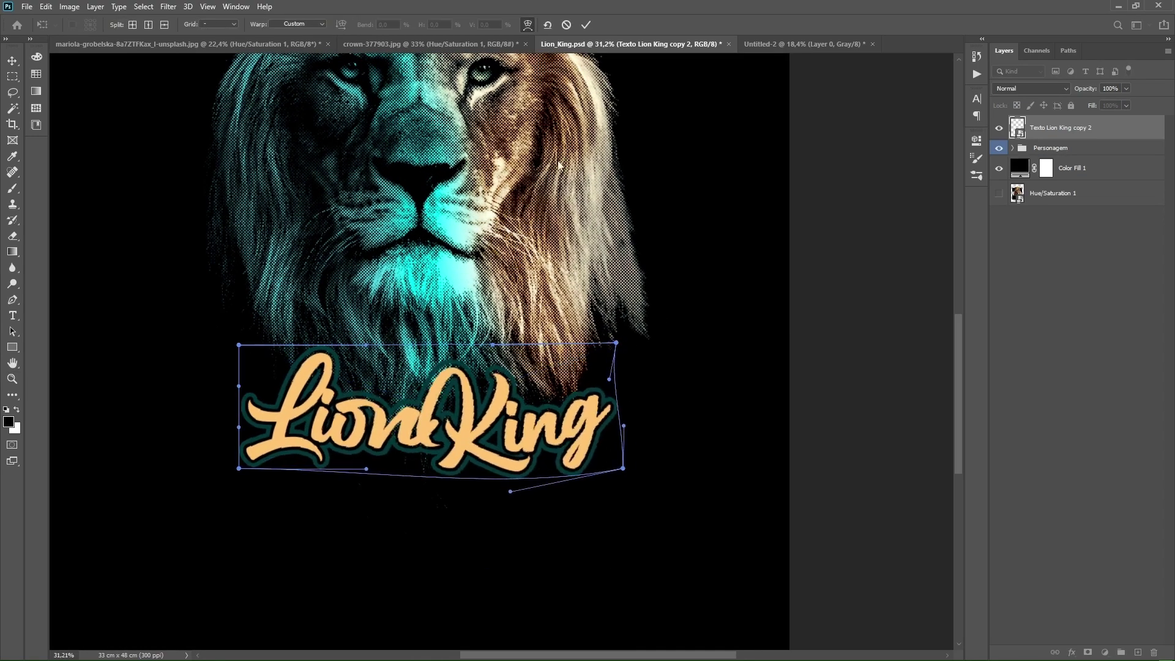
click(585, 24)
key(z)
Re-add a layer mask to the text and start a Pattern fill layer.
click(1012, 147)
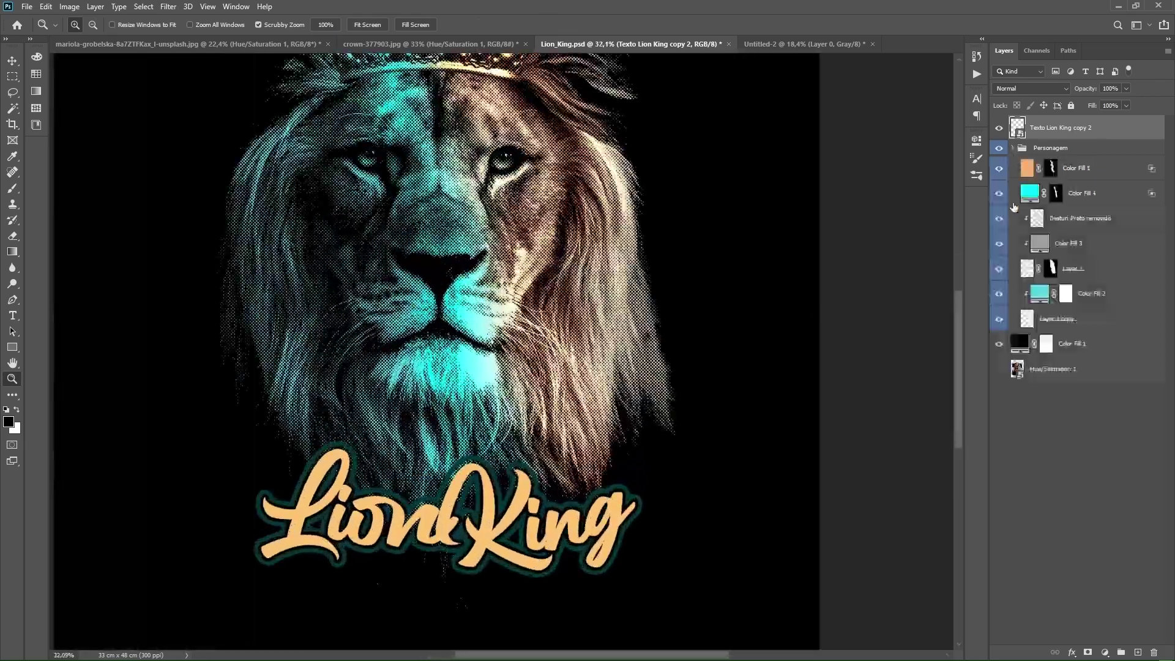
click(1087, 652)
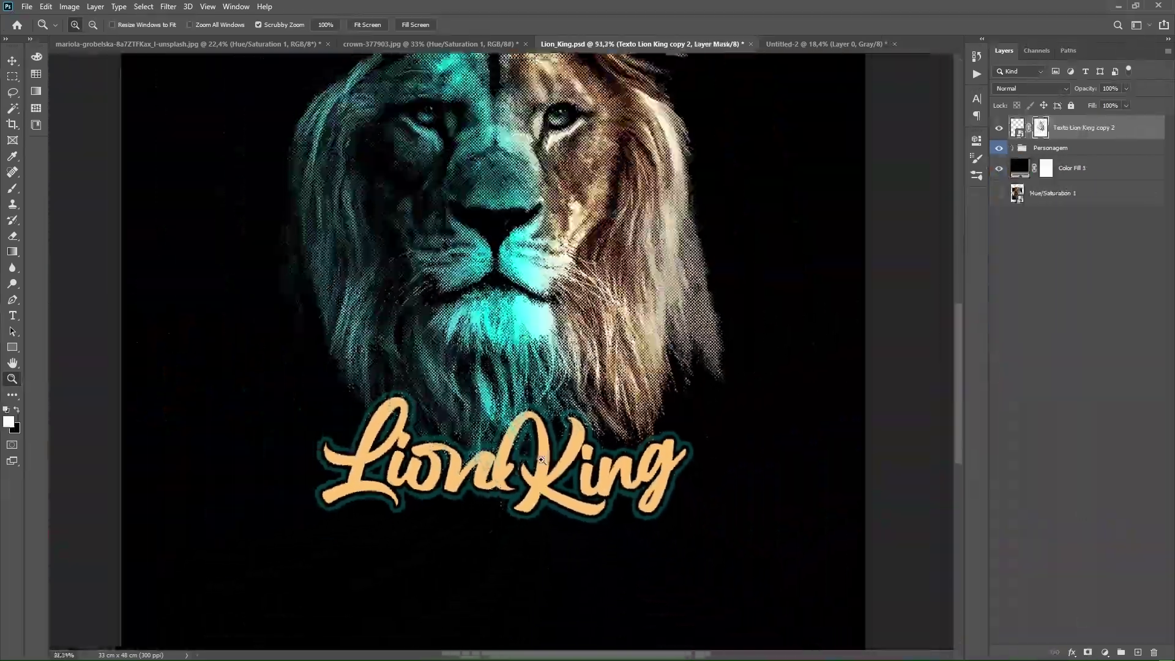
drag(729, 333, 738, 367)
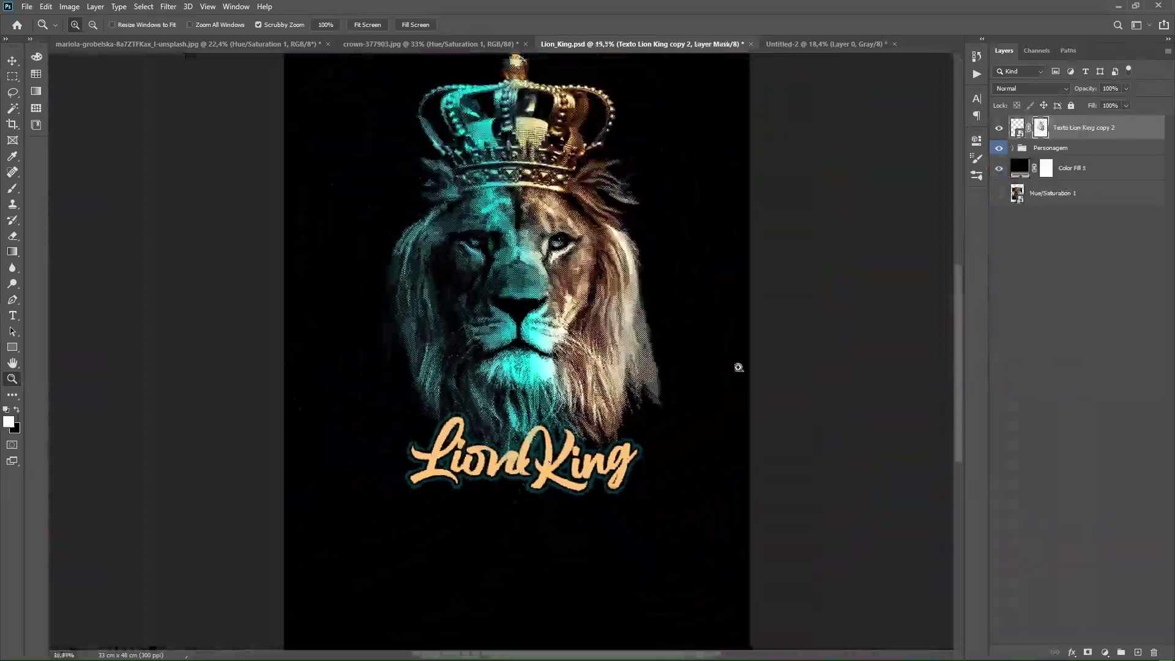
click(1104, 652)
click(1095, 454)
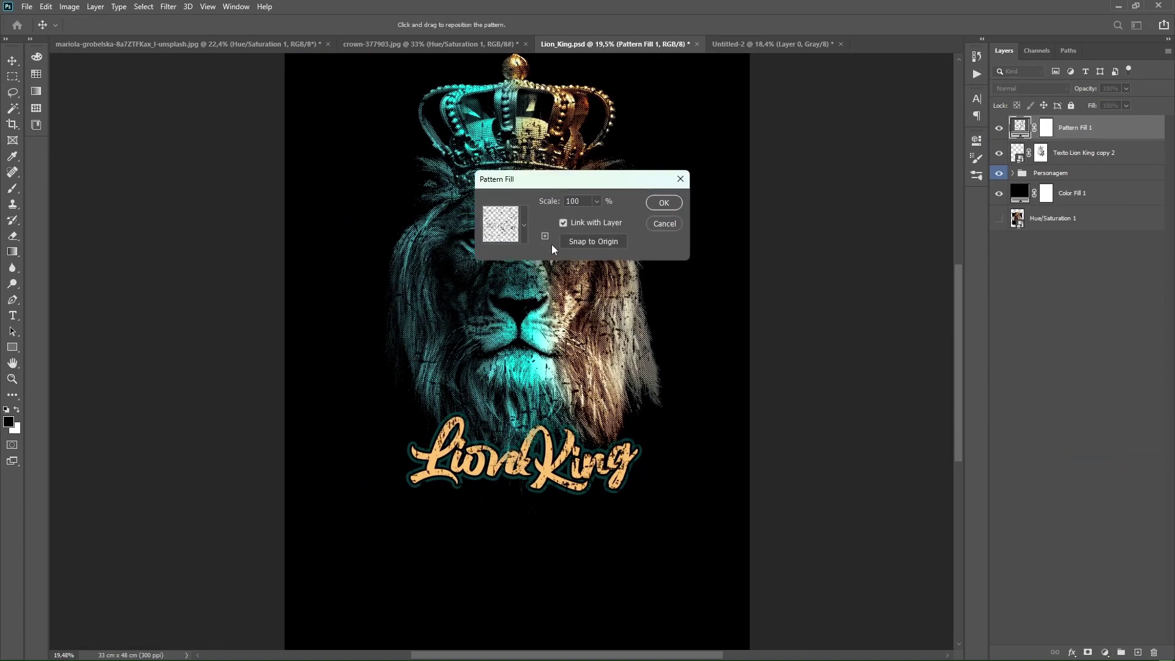
Fill with a distressed Pixel Moshpit grunge pattern scaled to about 78%.
click(512, 238)
click(439, 322)
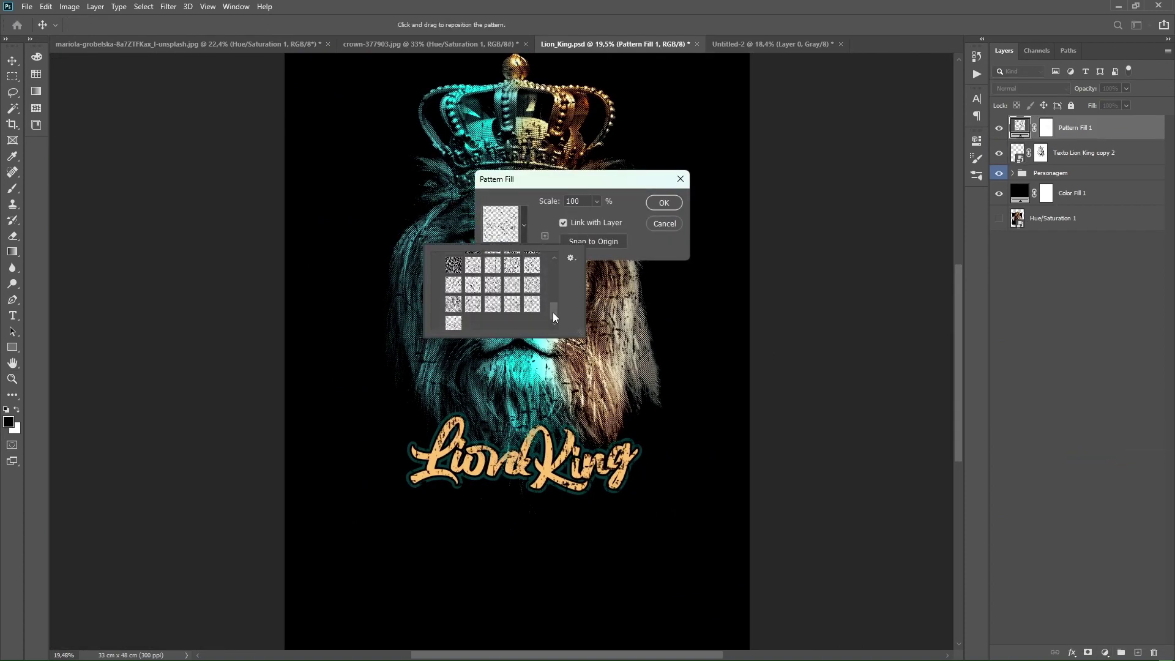
click(532, 309)
click(661, 203)
drag(526, 488, 972, 201)
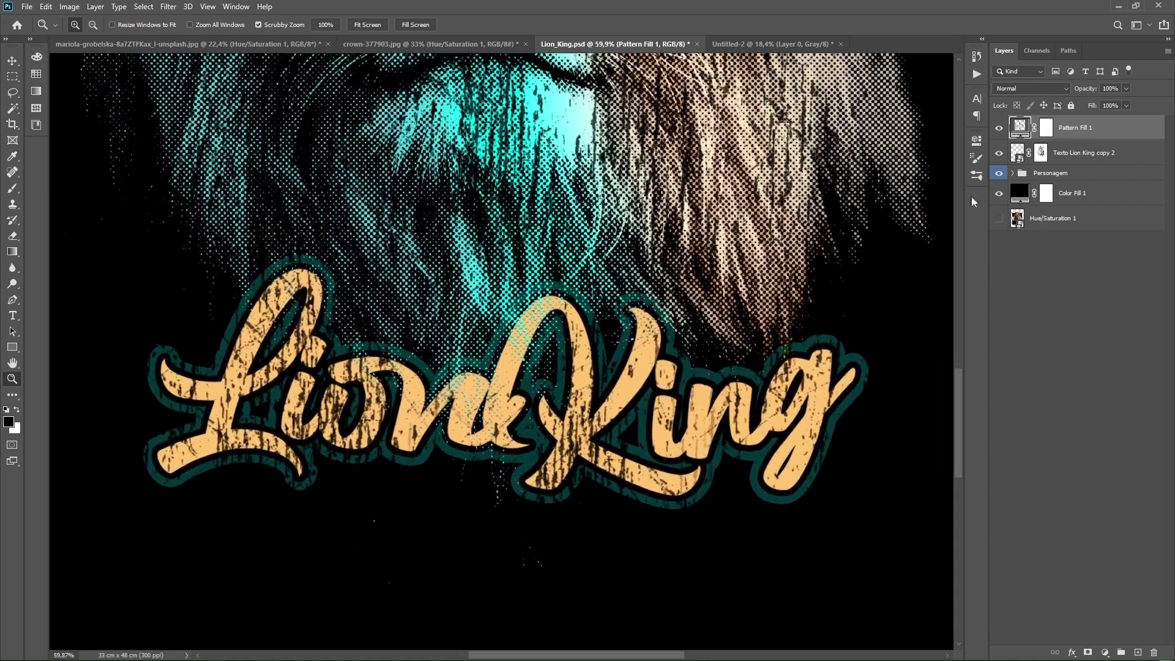
double_click(1020, 128)
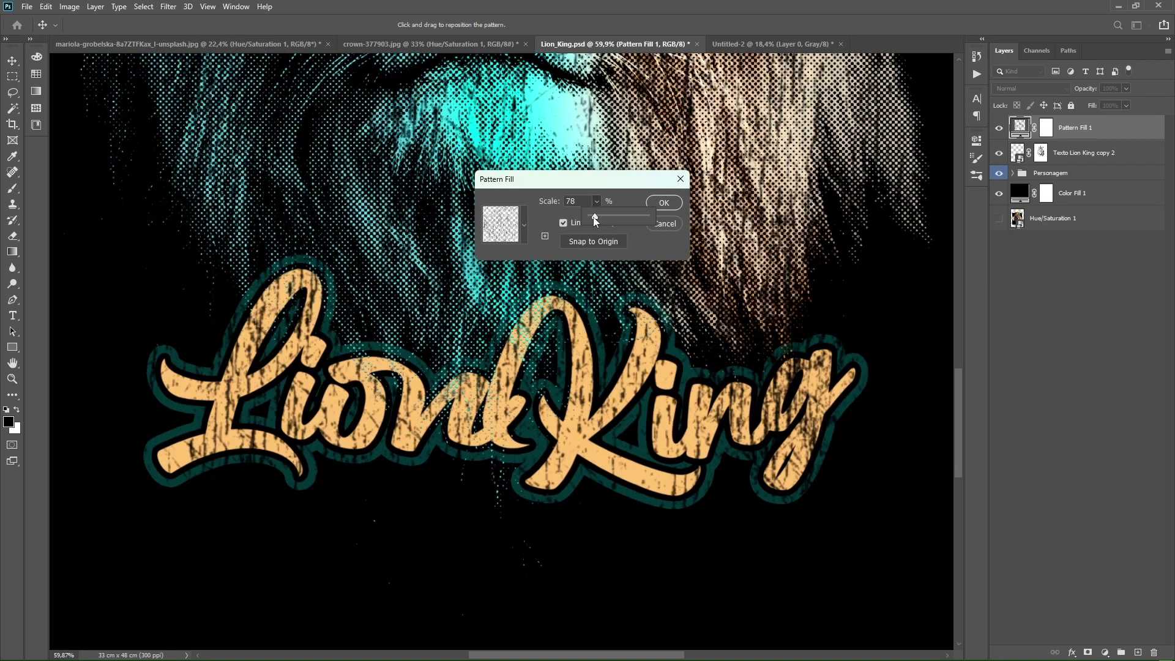
drag(596, 220, 595, 219)
click(664, 203)
Clip the pattern fill to the text layer and rasterize it.
right_click(1109, 135)
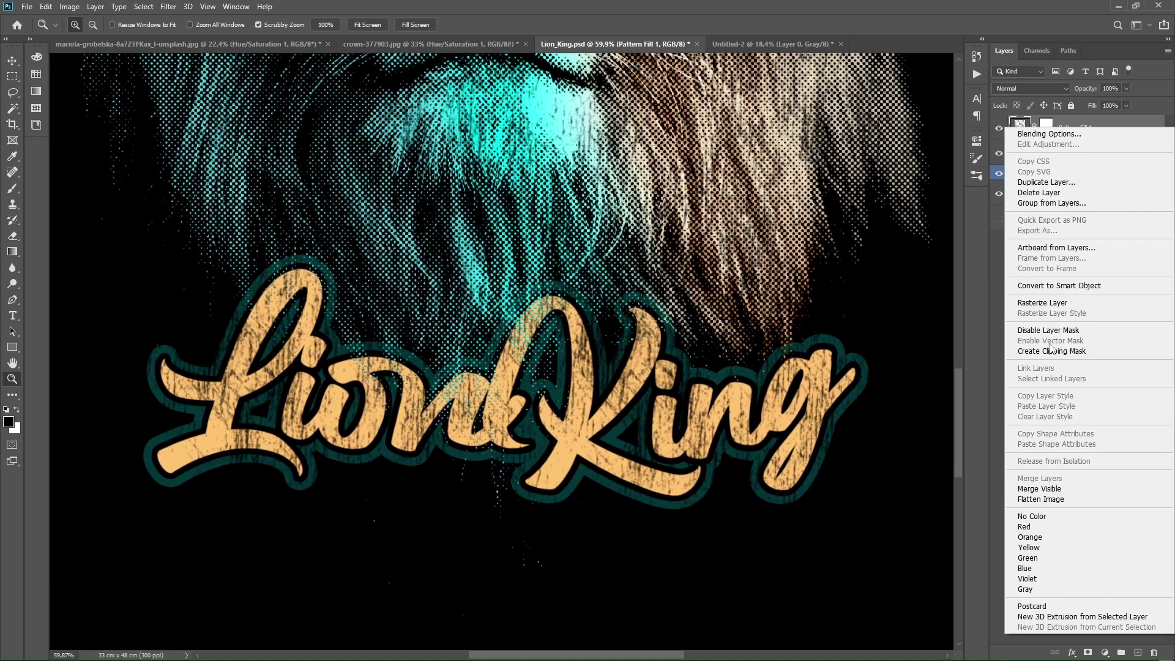
click(1050, 351)
scroll(874, 277, down, 3)
right_click(1110, 130)
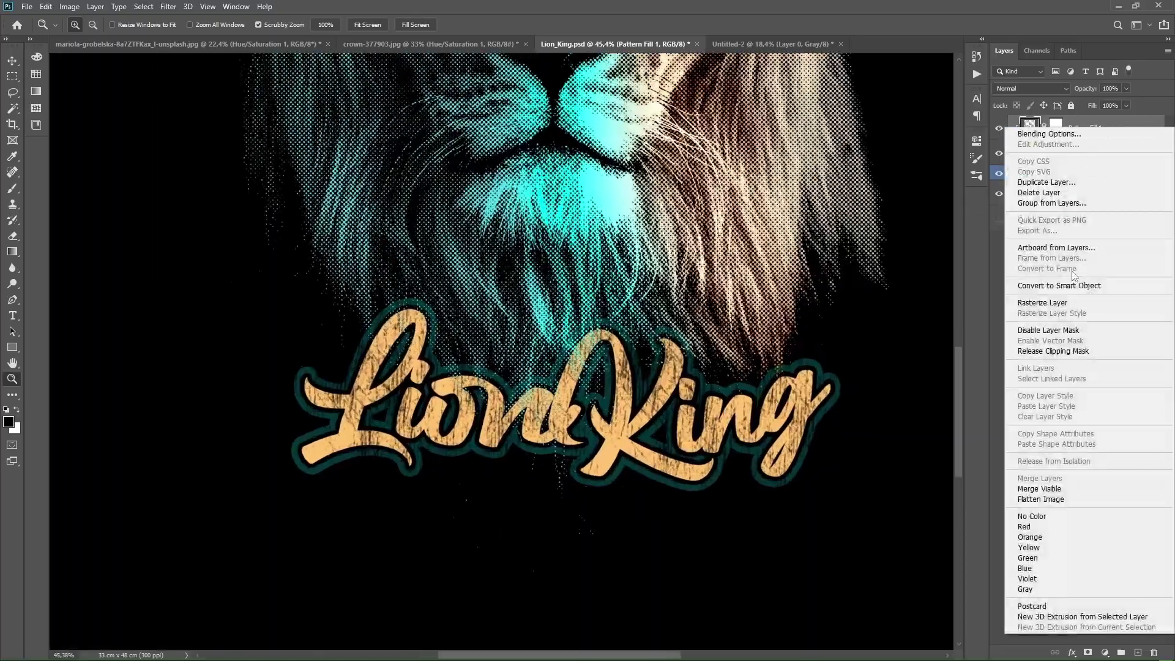
click(1054, 299)
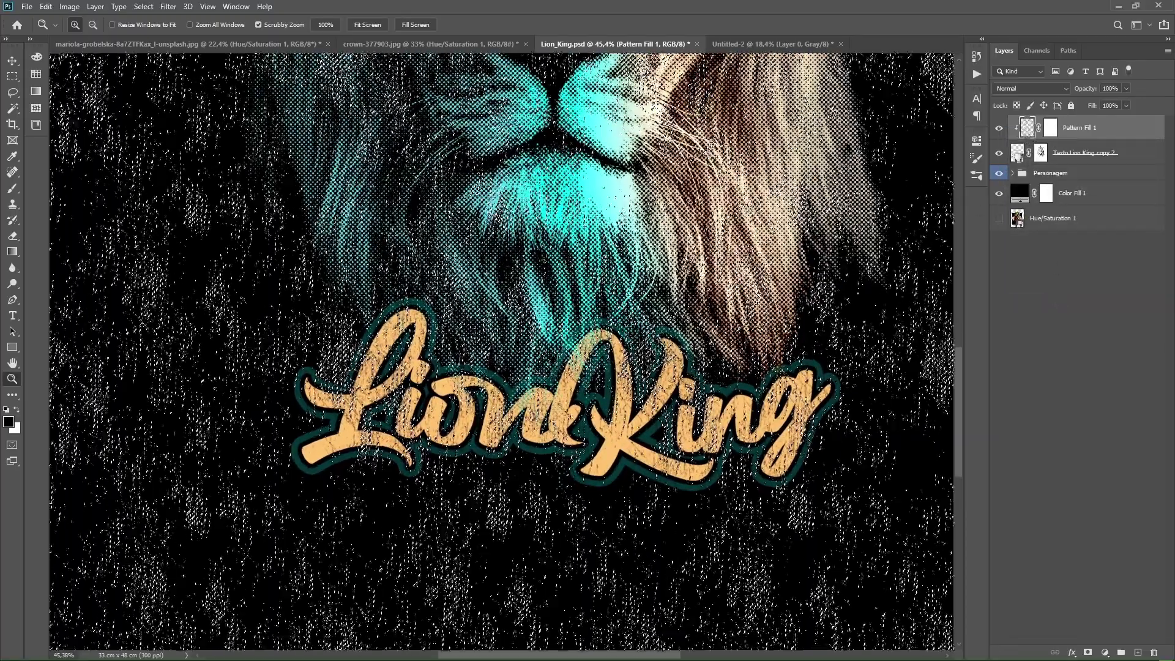
drag(1025, 132, 1040, 152)
Toggle the pattern texture and black background to compare the lettering.
click(999, 128)
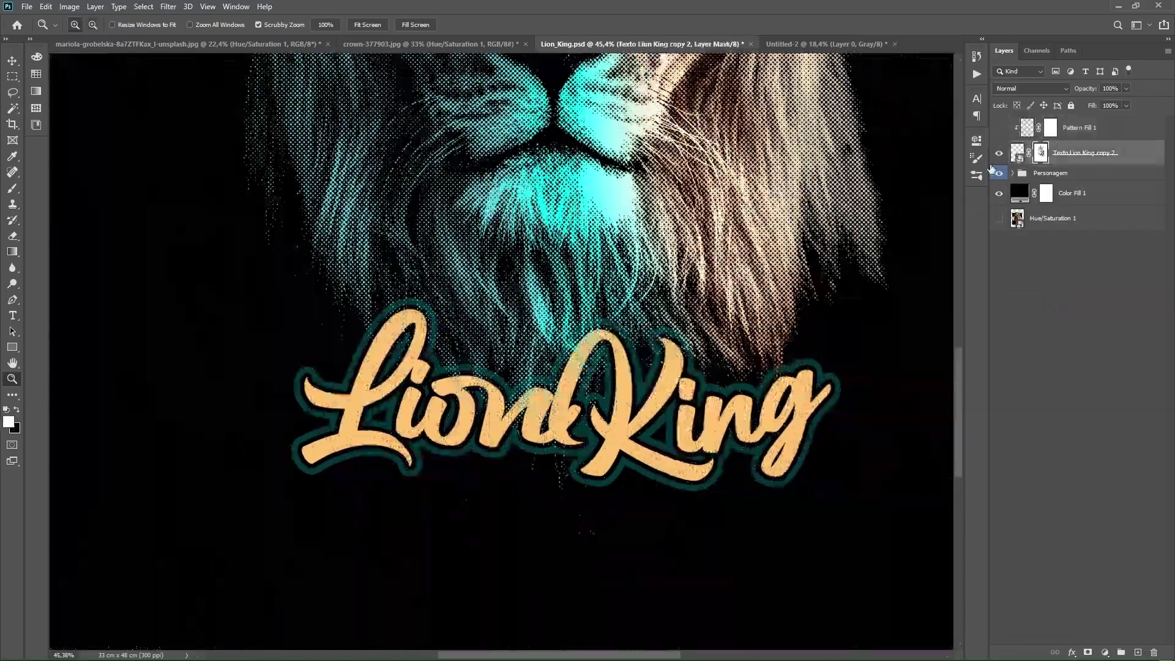
scroll(639, 419, up, 4)
click(999, 128)
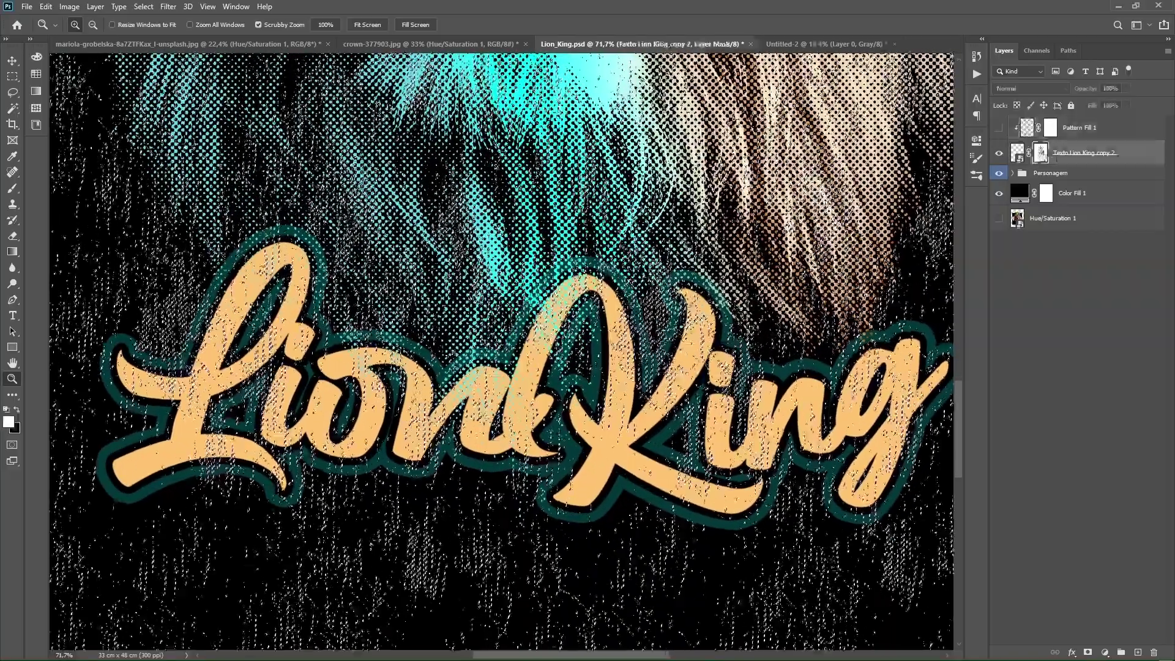
click(999, 127)
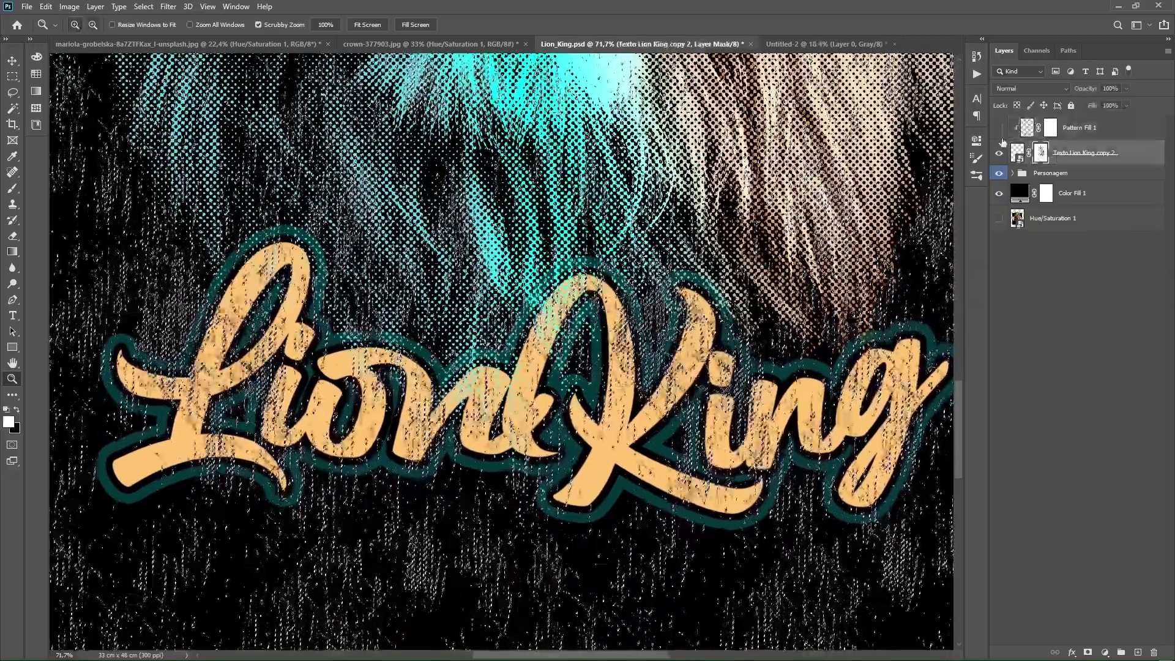
click(999, 127)
click(998, 193)
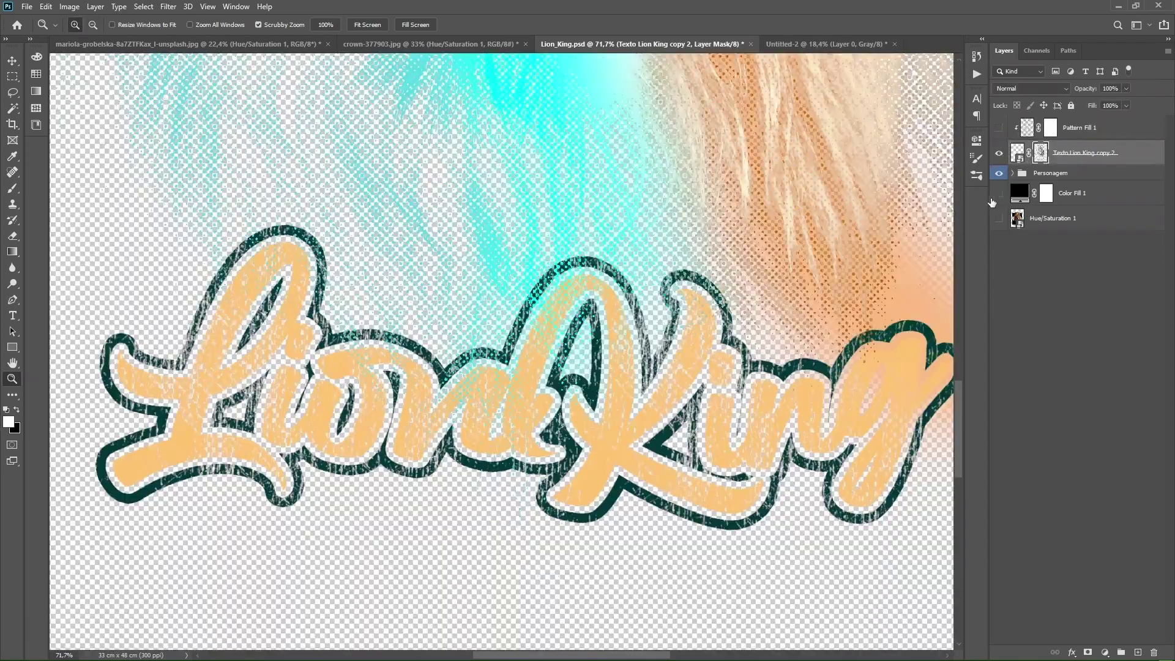
scroll(713, 265, down, 10)
scroll(509, 459, down, 1)
scroll(512, 444, down, 1)
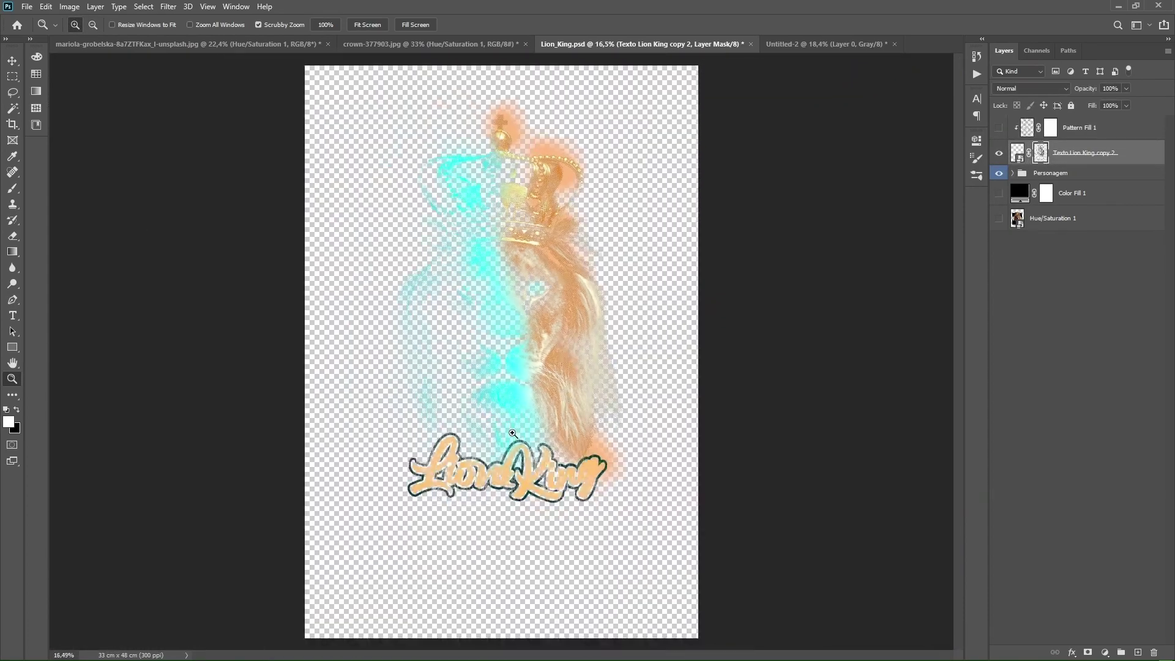
click(998, 193)
scroll(595, 463, up, 9)
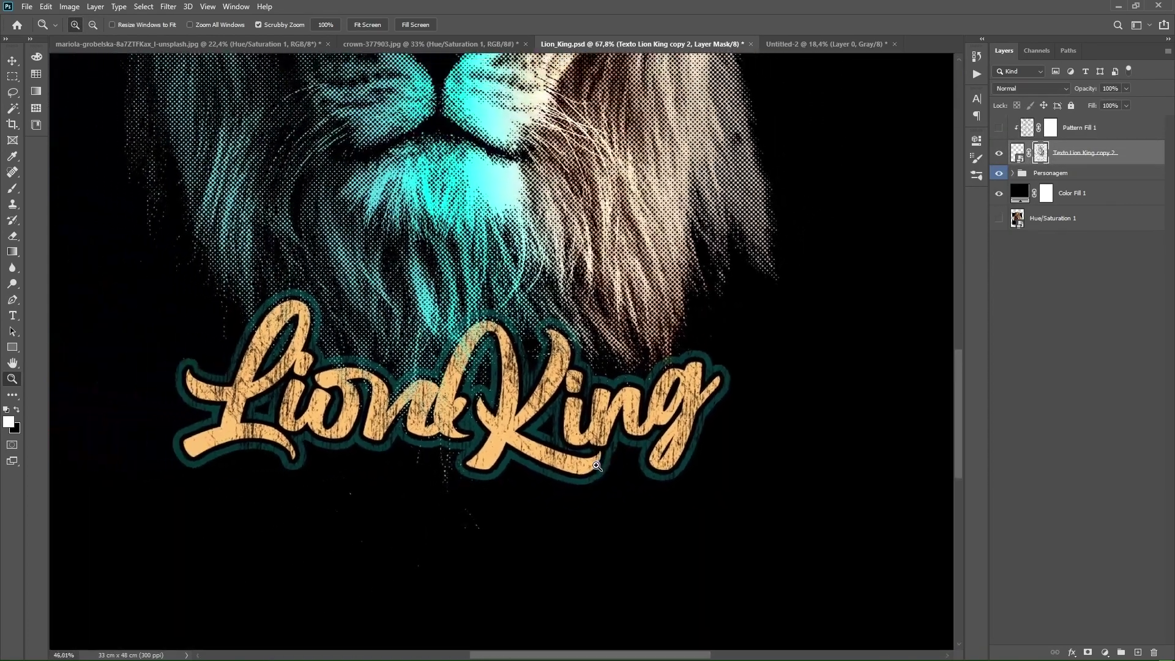
scroll(552, 383, up, 2)
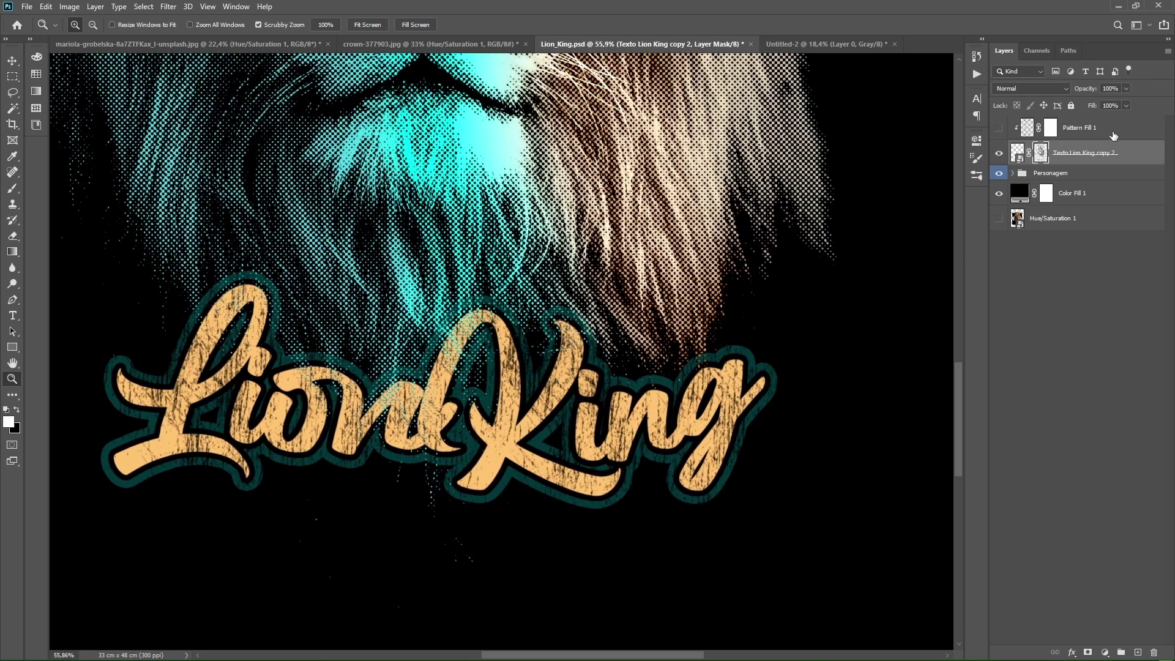
Delete the pattern texture layer and begin adding a new fill layer.
click(1114, 136)
key(Delete)
click(1104, 652)
Add a #ffffff solid fill clipped to the lettering, with its mask inverted.
click(1093, 439)
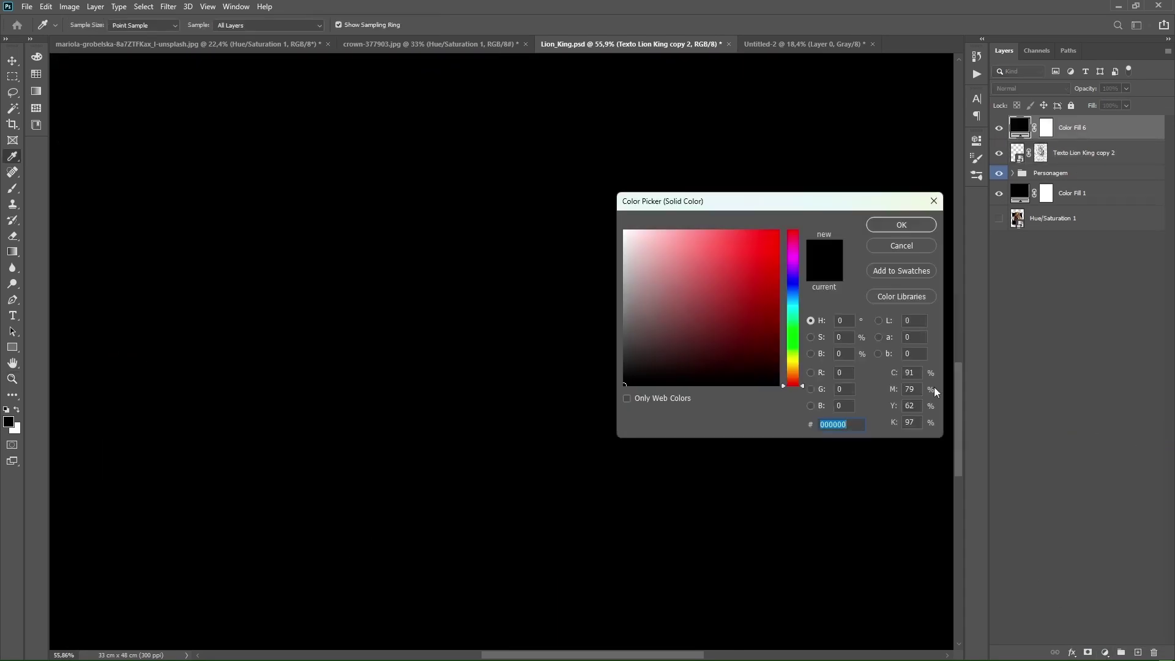
text(ffffff)
click(894, 225)
right_click(1114, 130)
click(1061, 353)
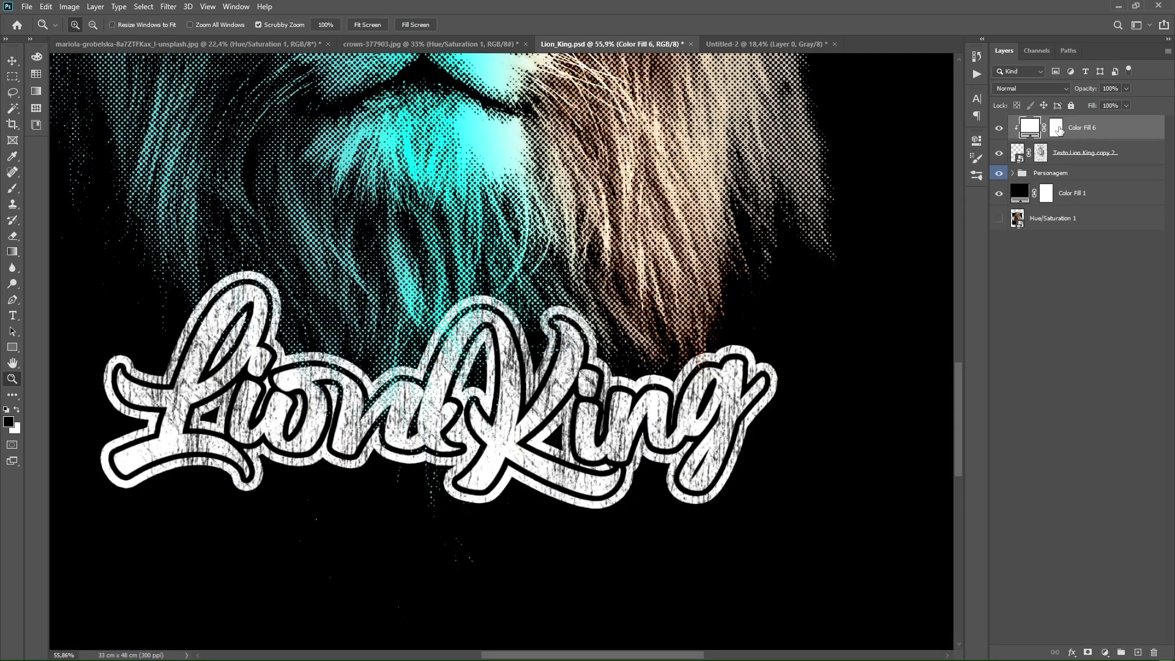
key(ctrl+i)
scroll(266, 264, up, 3)
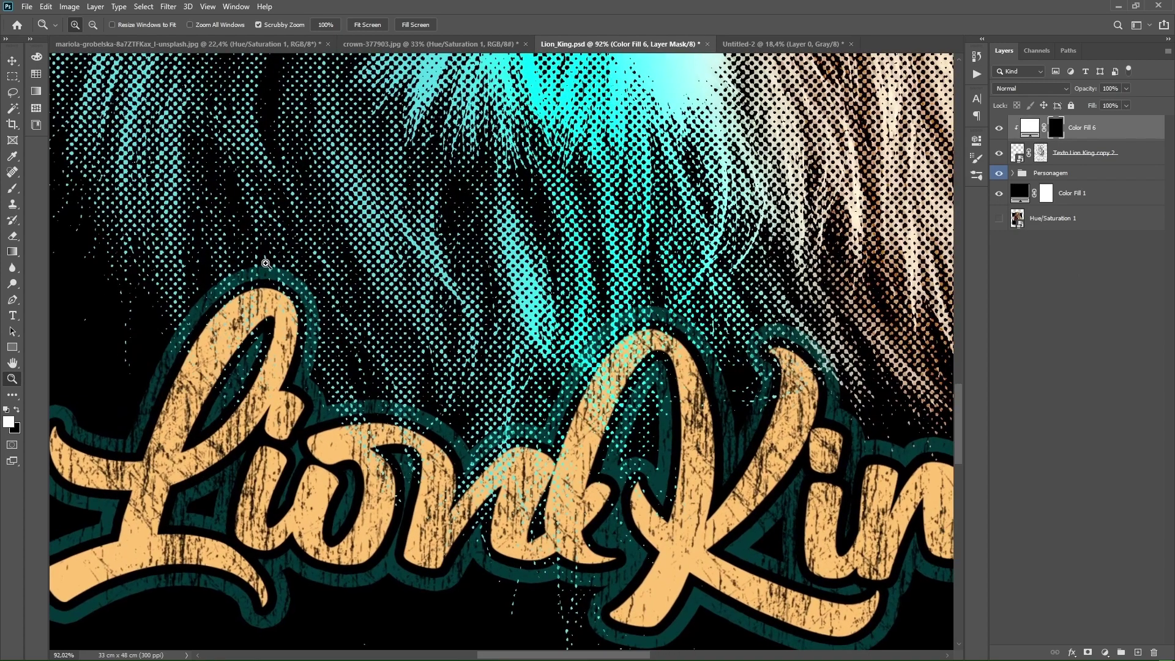
Brush white highlights onto the L, o, n, d, g and K.
key(b)
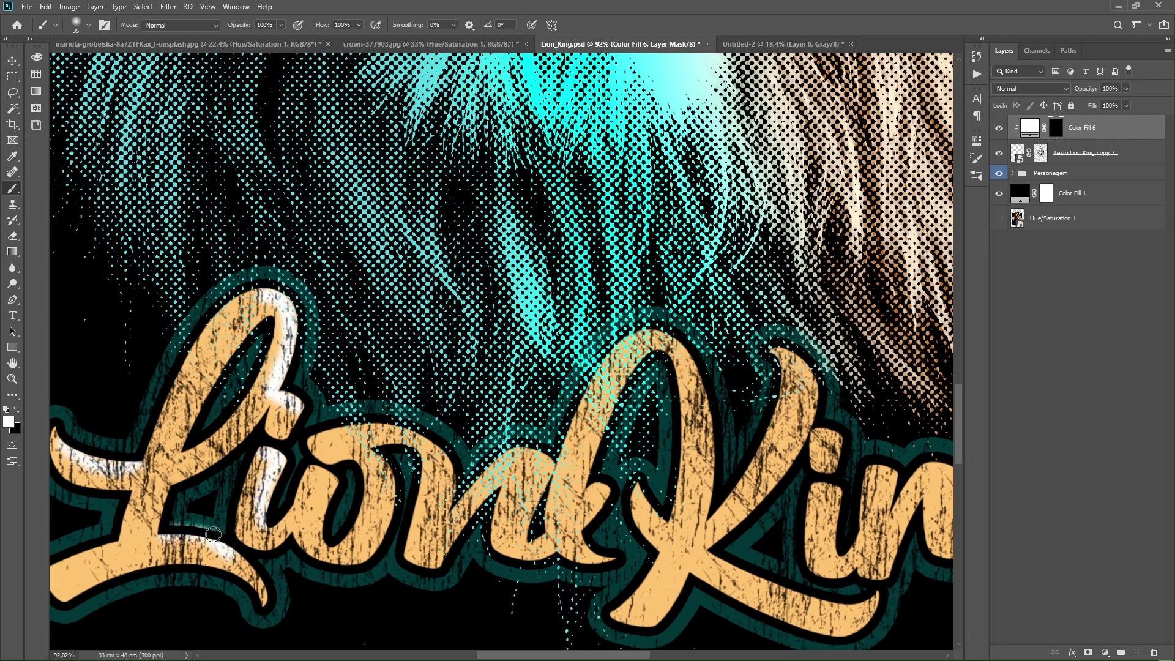
drag(213, 534, 267, 454)
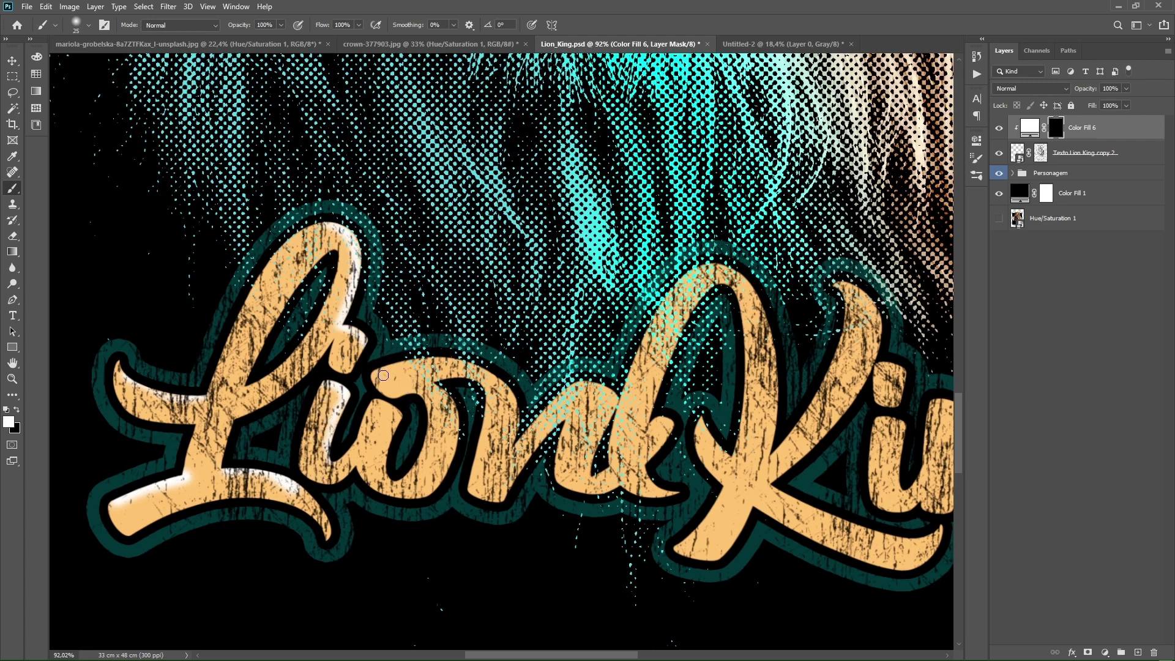
mouse_move(383, 375)
mouse_down()
mouse_move(429, 366)
mouse_move(518, 436)
mouse_up()
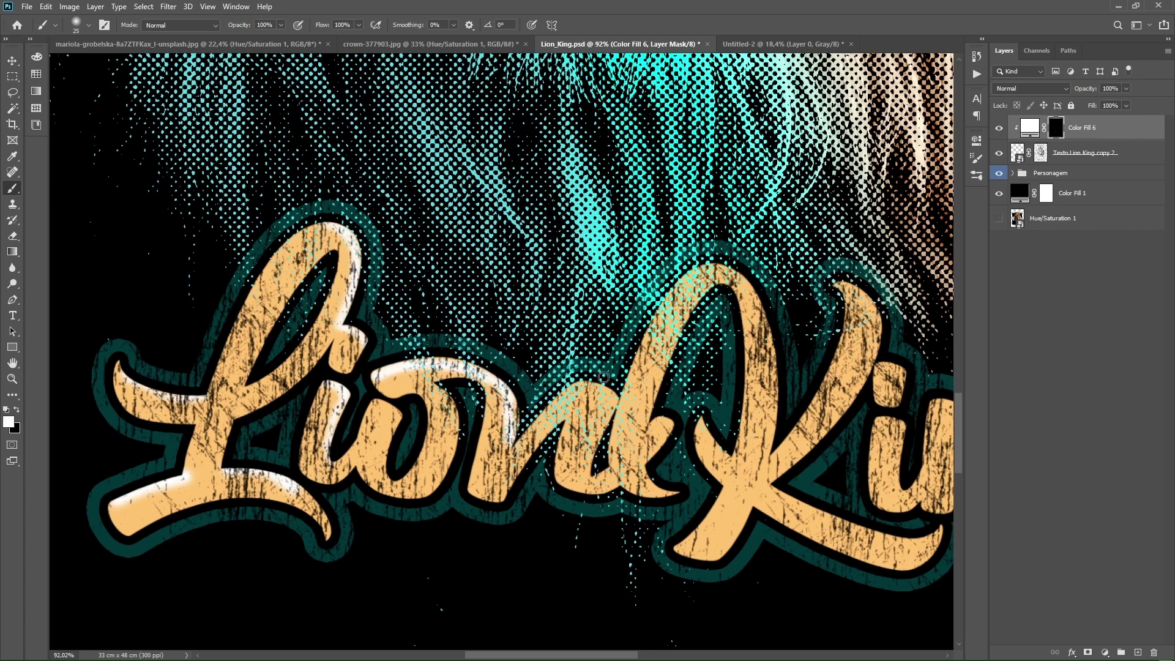
mouse_move(574, 388)
mouse_down()
mouse_move(610, 406)
mouse_move(558, 482)
mouse_up()
drag(757, 430, 212, 402)
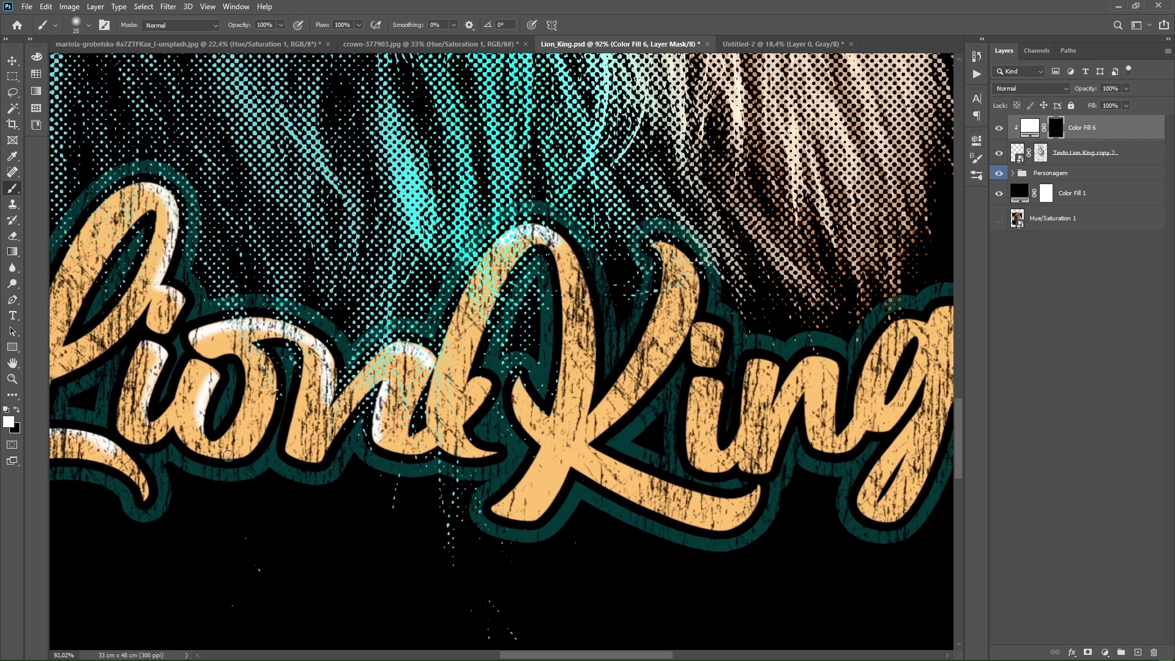
drag(466, 358, 514, 257)
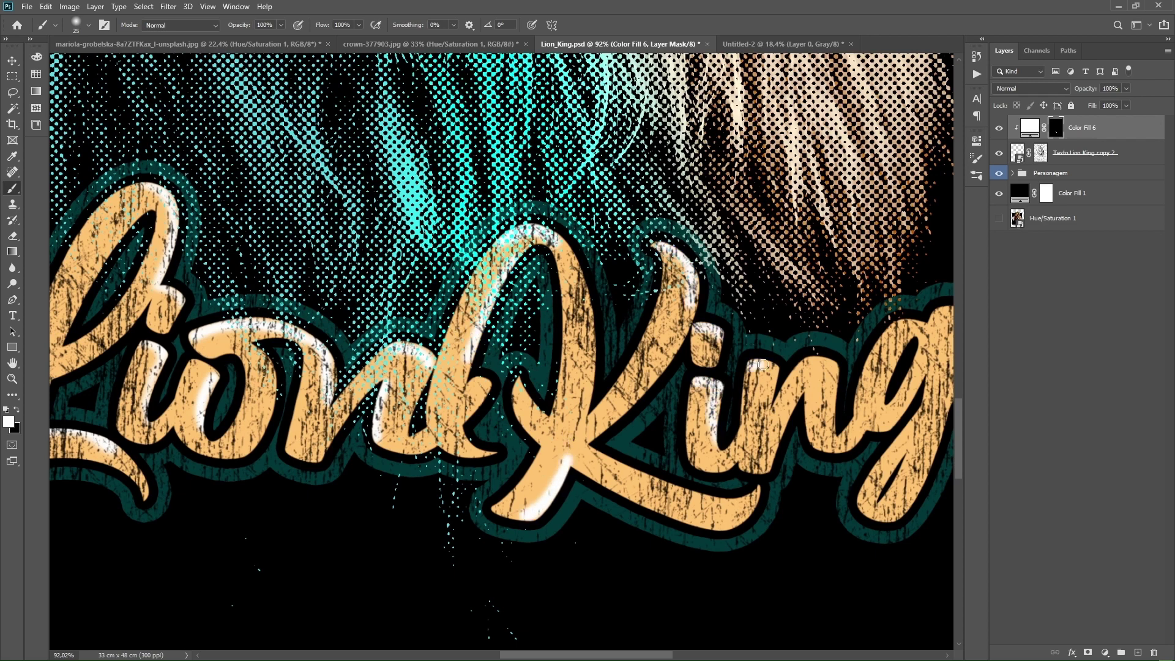
drag(834, 366, 750, 353)
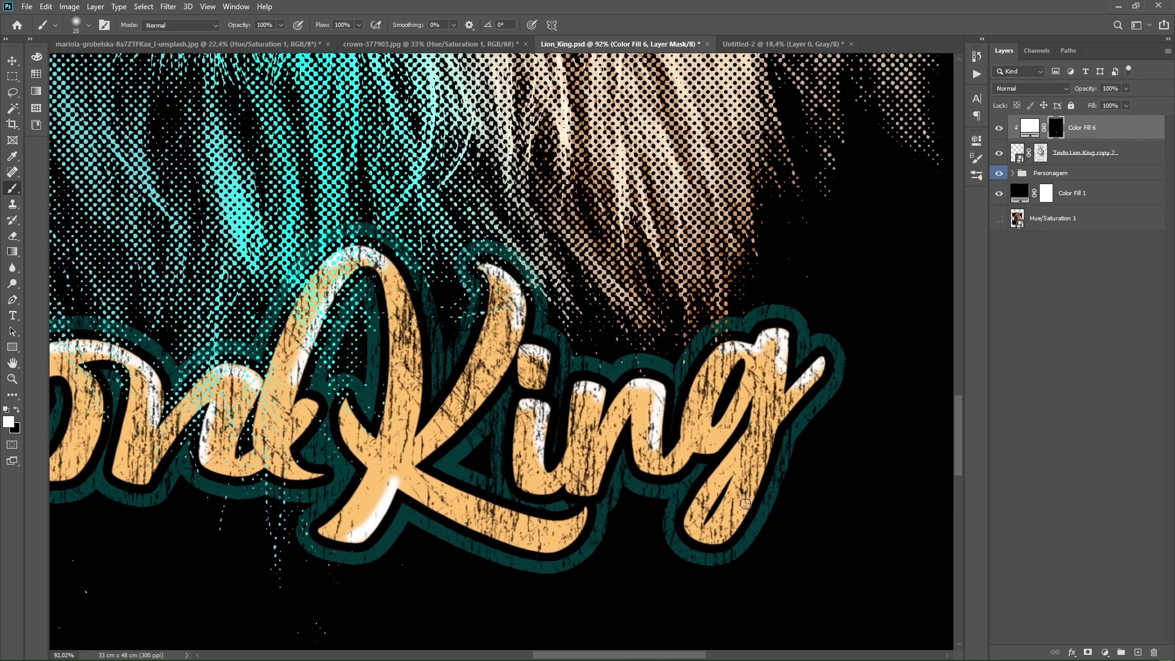
drag(745, 503, 719, 539)
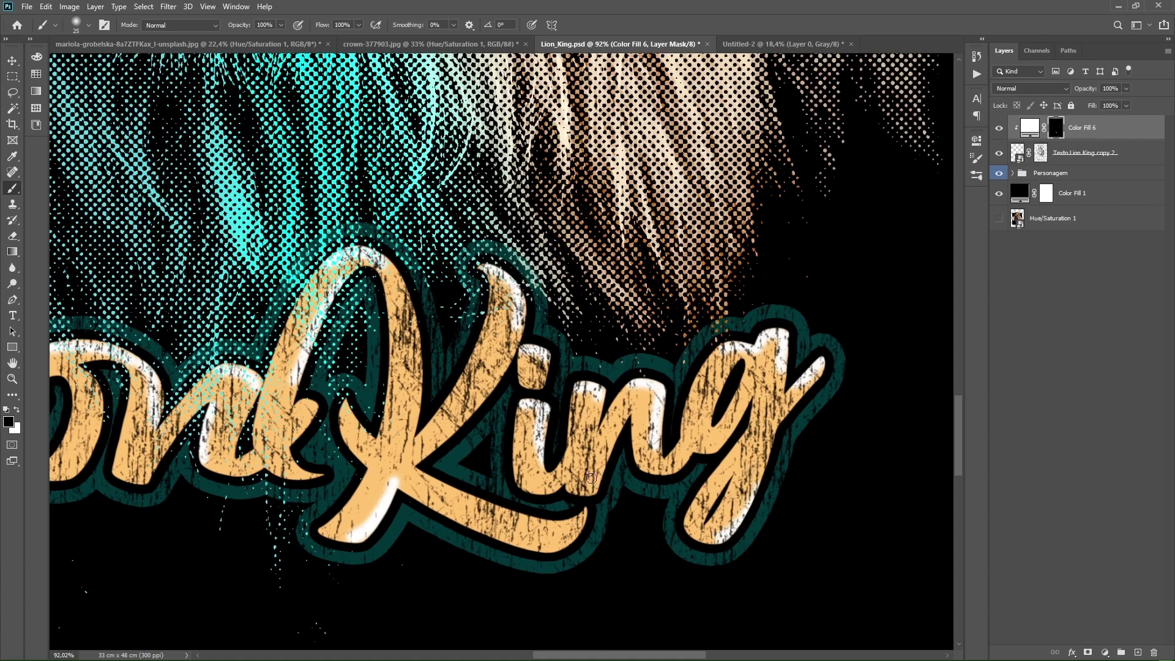
mouse_move(420, 470)
mouse_down()
mouse_move(495, 508)
mouse_move(581, 520)
mouse_up()
Zoom in to check the L and K, then add a highlight inside the K's curve.
key(z)
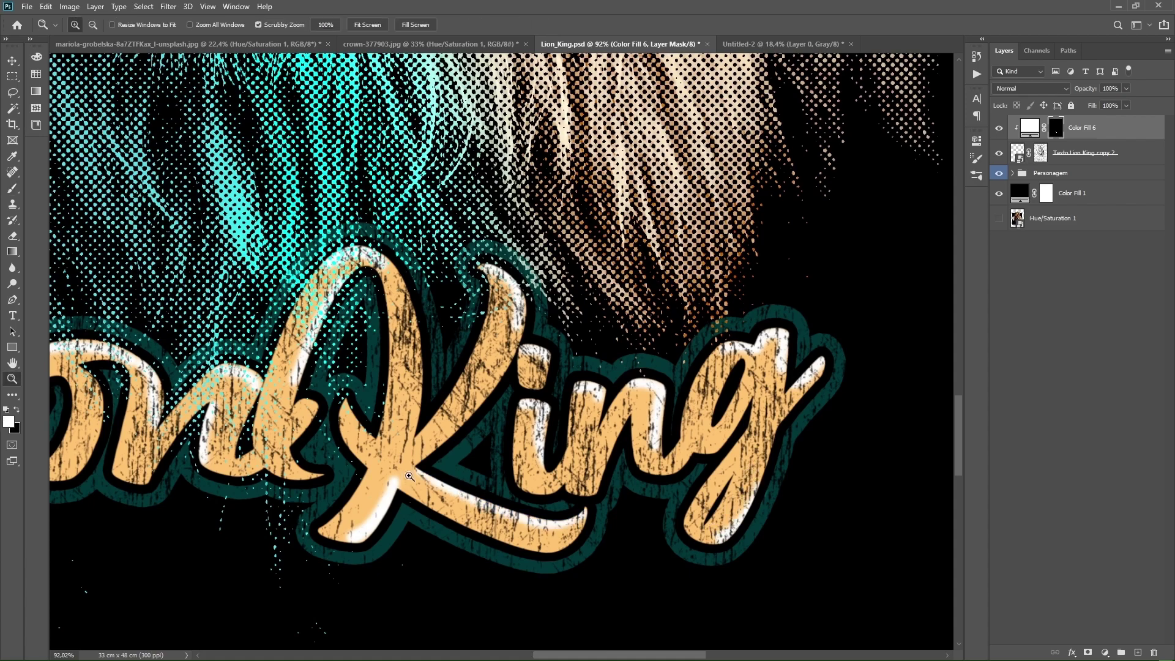
drag(478, 458, 370, 464)
mouse_move(163, 354)
mouse_down()
mouse_move(215, 375)
mouse_move(184, 428)
mouse_up()
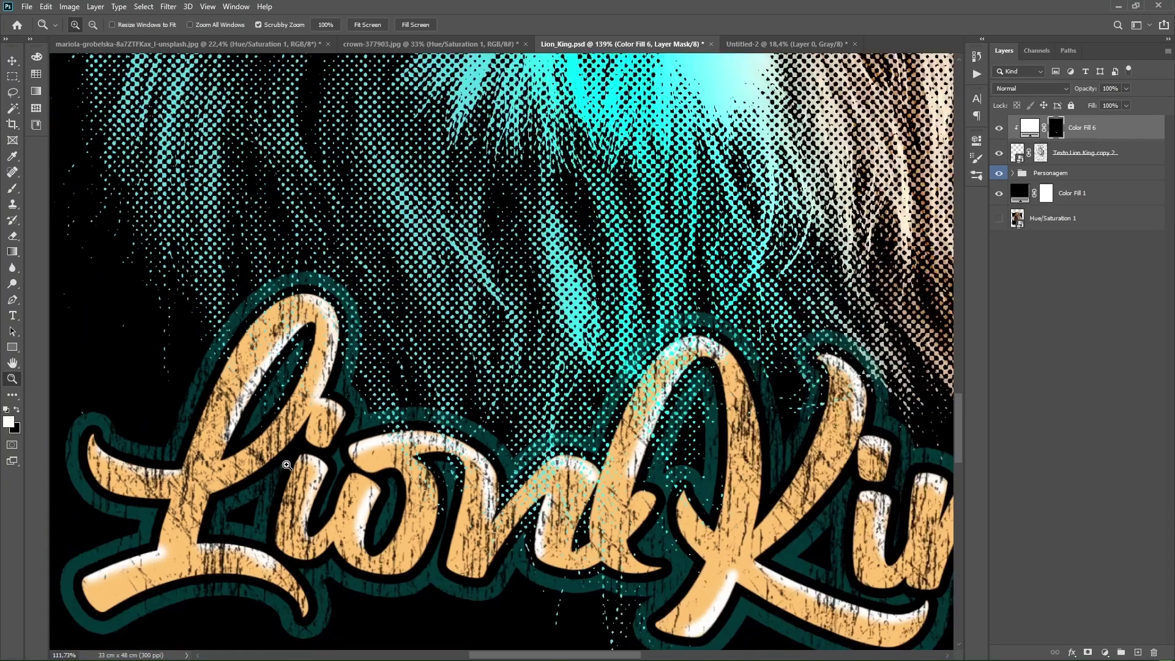
drag(286, 465, 386, 507)
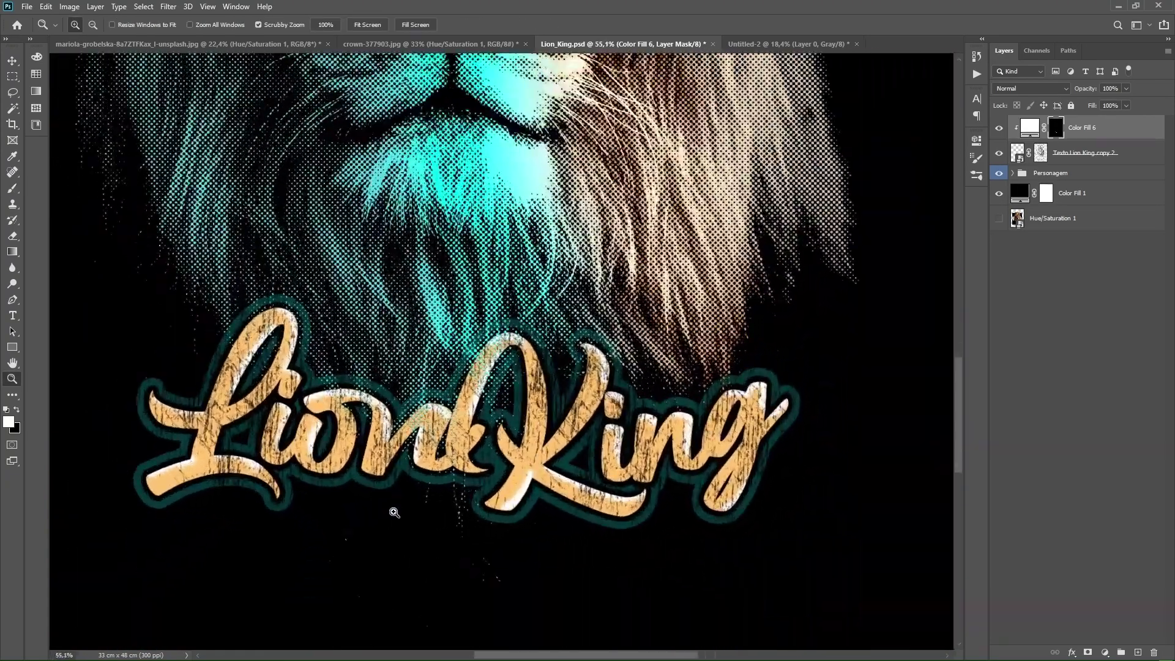
drag(508, 445, 588, 442)
key(b)
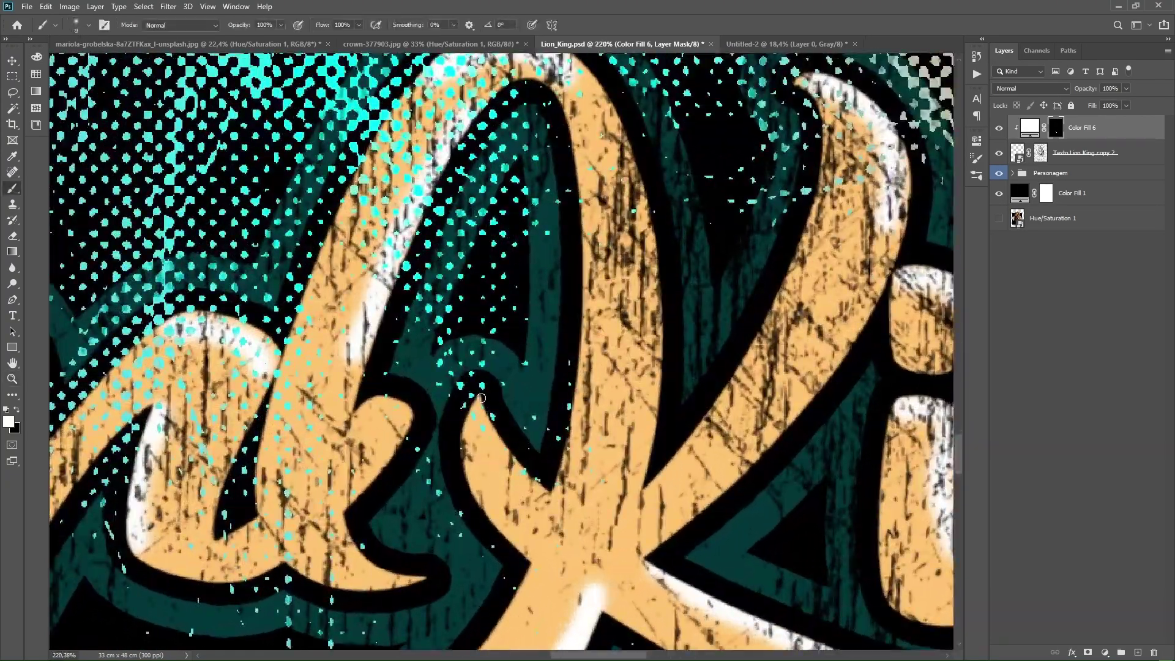
mouse_move(482, 398)
mouse_down()
mouse_move(532, 483)
mouse_move(380, 493)
mouse_up()
key(z)
click(1050, 172)
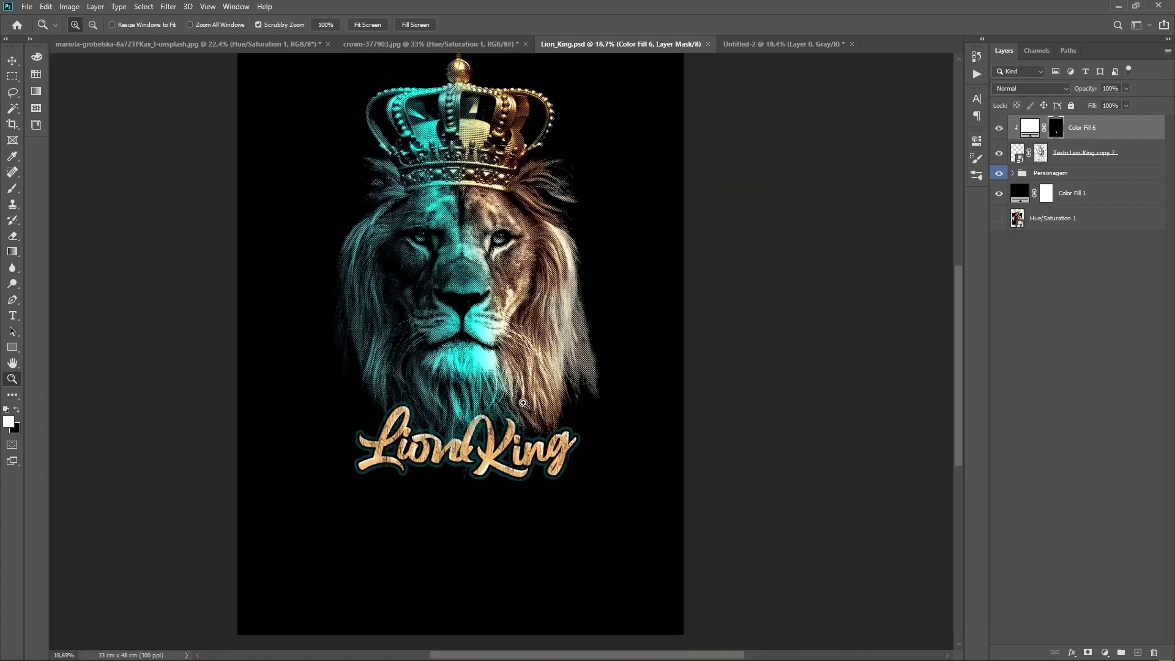
Preview the poster full screen, zooming in on the crowned lion's head.
key(f)
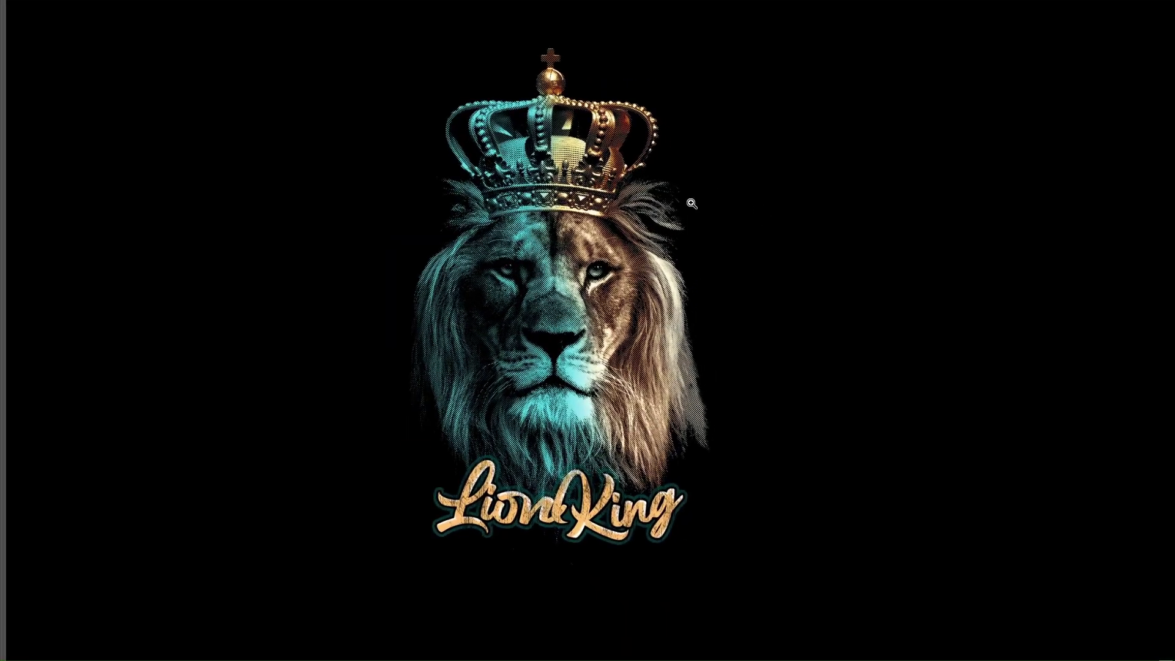
drag(687, 204, 610, 311)
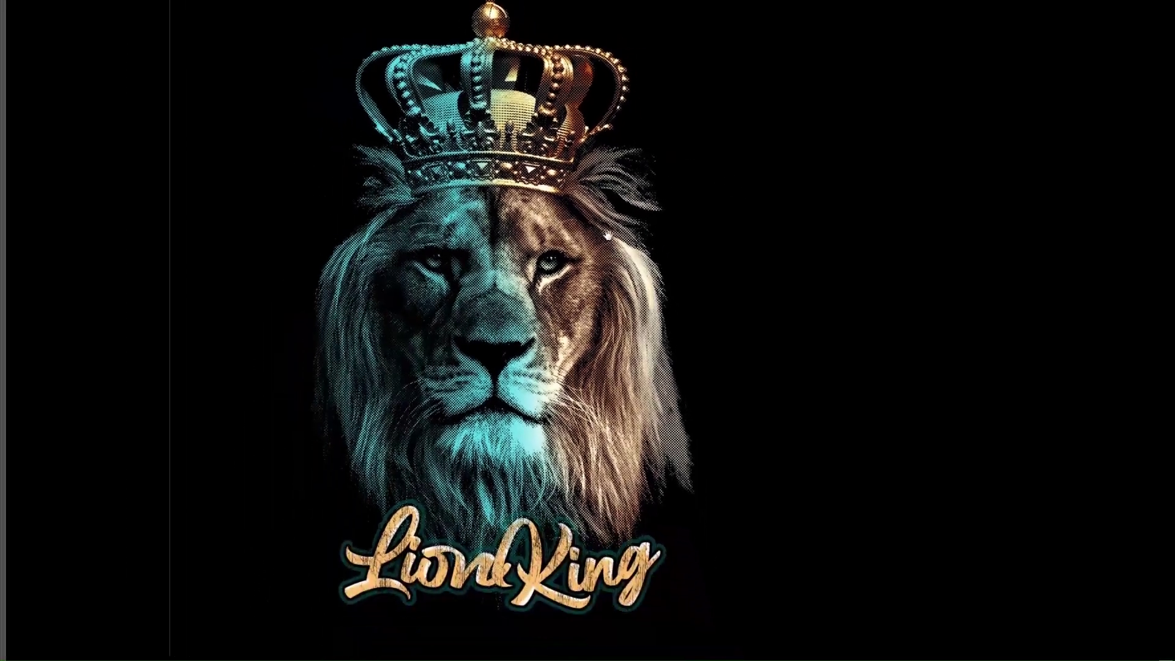
key(f)
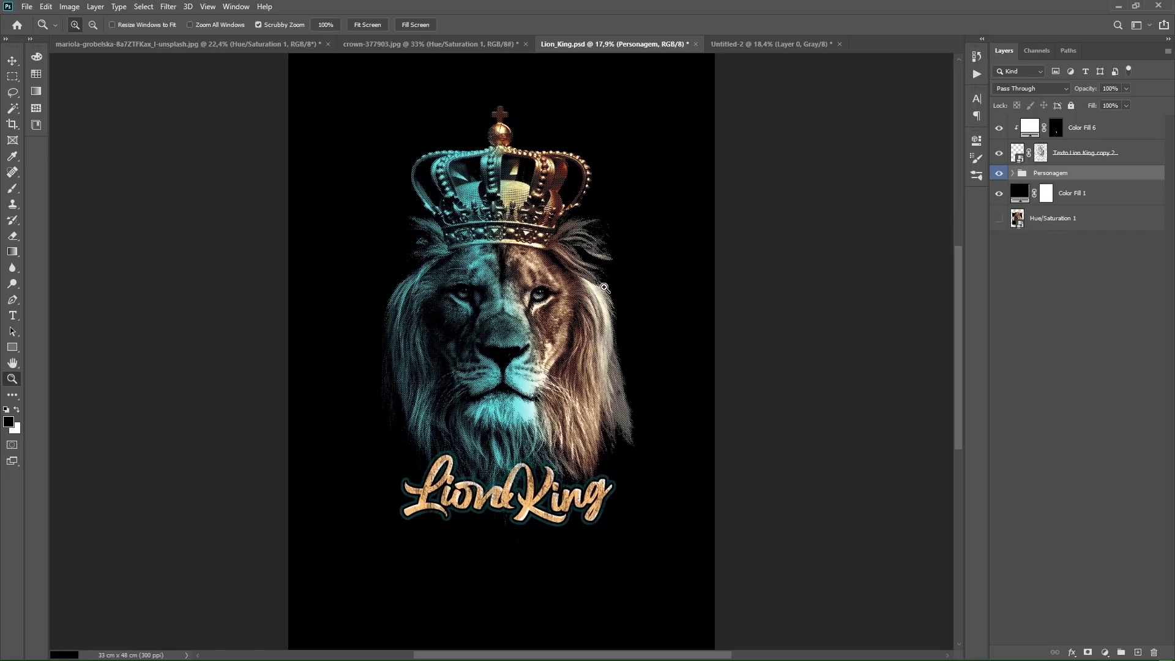
Check the lettering with the background fill hidden, then open that fill's colour settings.
click(999, 193)
mouse_move(550, 545)
mouse_down()
mouse_move(583, 535)
mouse_move(633, 484)
mouse_move(668, 342)
mouse_up()
key(ctrl+0)
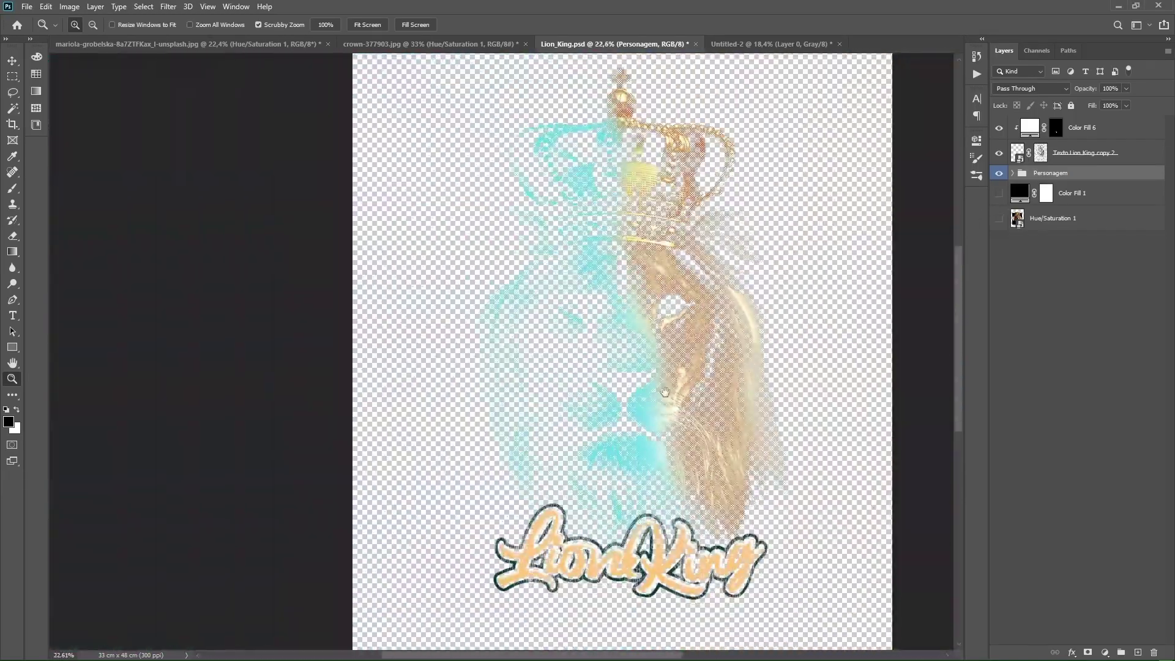
click(998, 193)
double_click(1019, 193)
Set the background Color Fill to dark navy after trying red and other hues.
drag(804, 205, 998, 291)
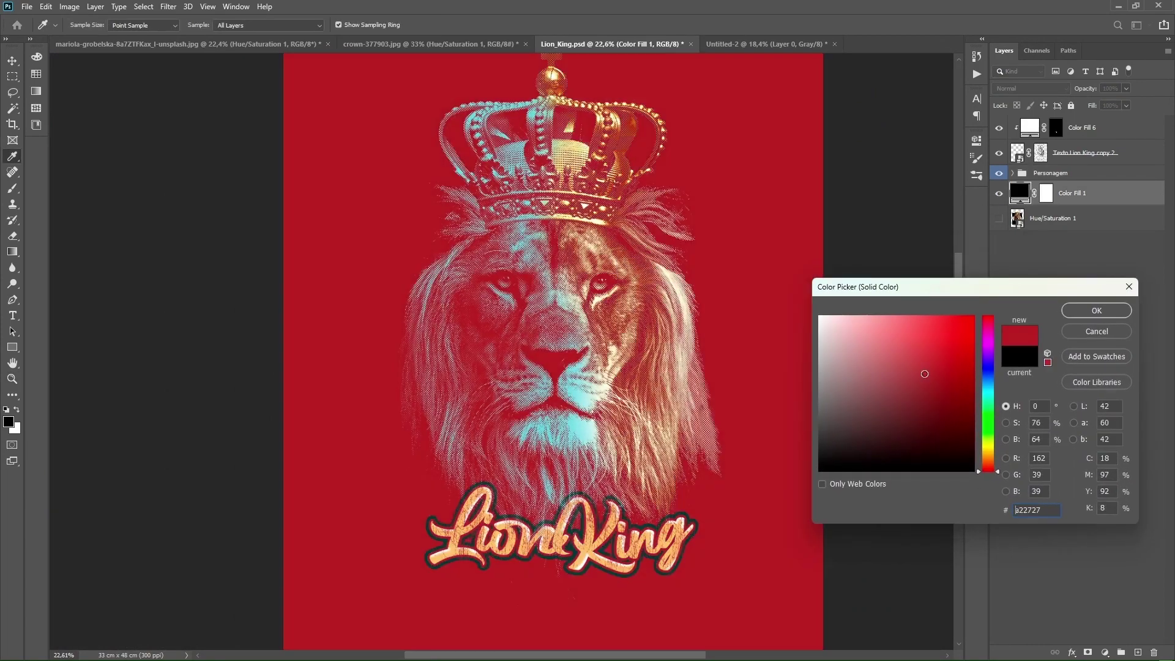
drag(923, 373, 931, 409)
drag(988, 468, 995, 371)
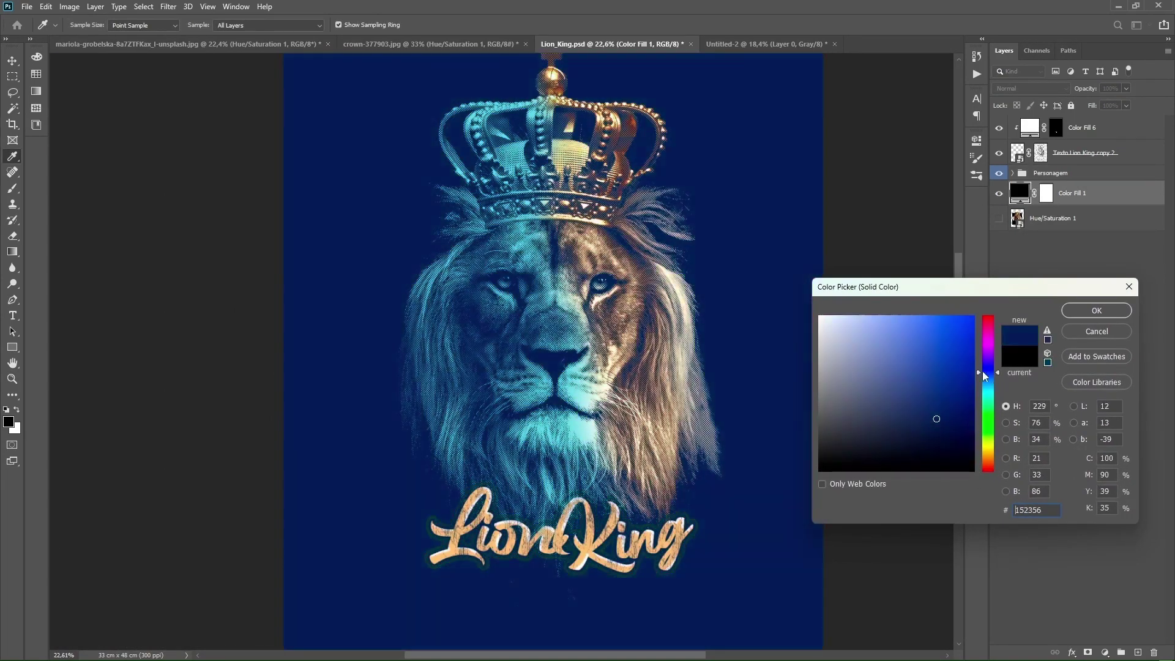
mouse_move(936, 418)
mouse_down()
mouse_move(965, 411)
mouse_move(964, 449)
mouse_up()
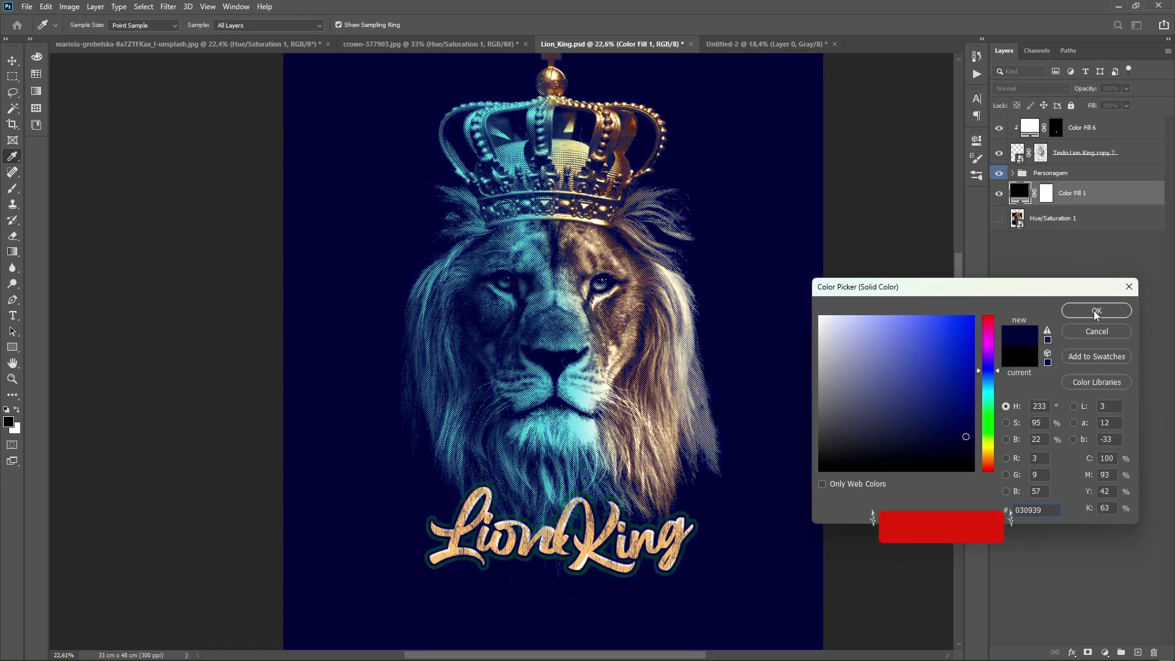
click(1097, 310)
key(z)
mouse_move(742, 349)
mouse_down()
mouse_move(601, 375)
mouse_move(685, 366)
mouse_up()
click(1000, 177)
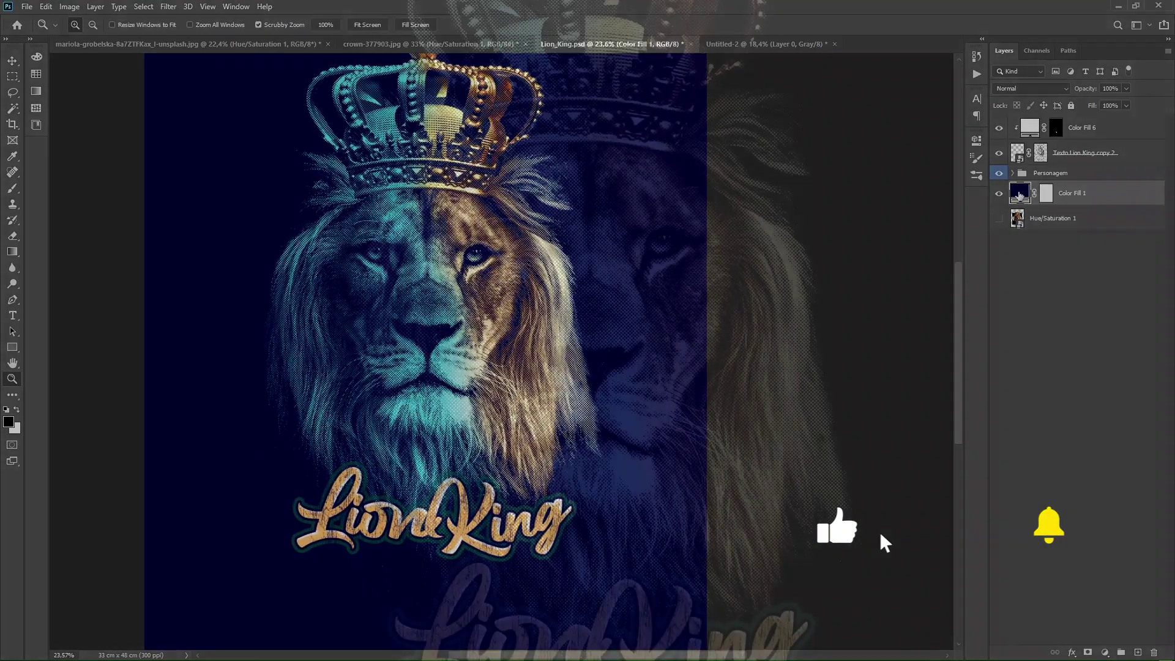